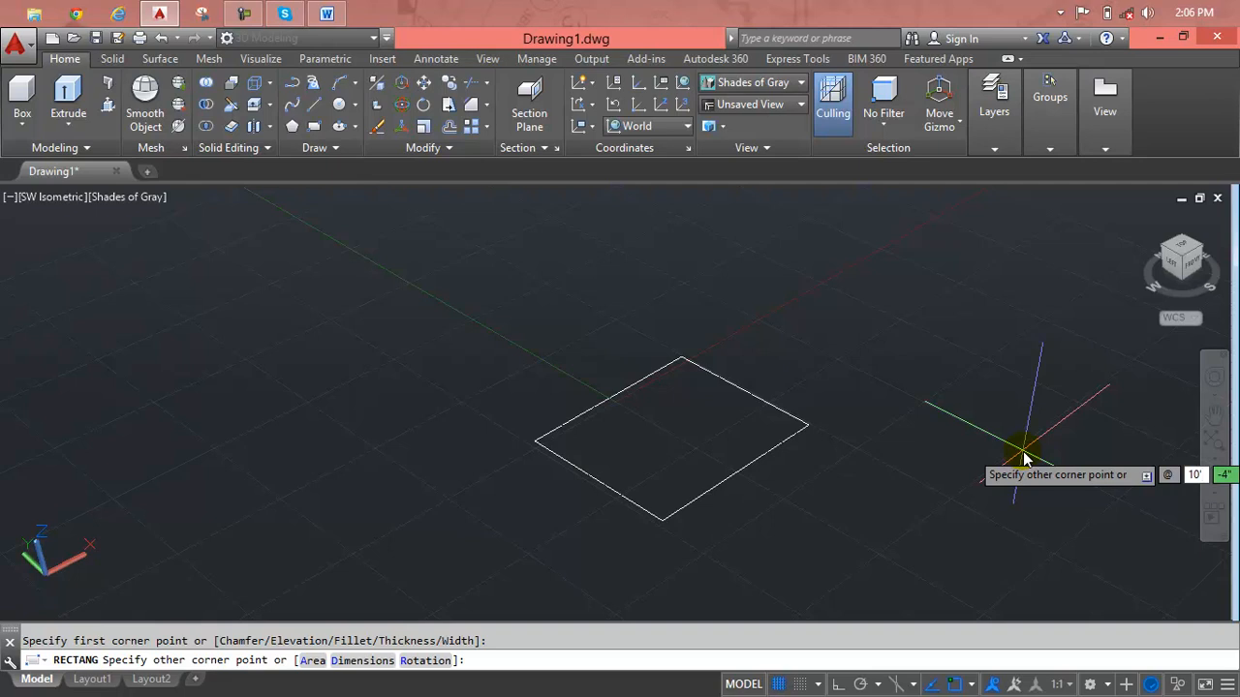
Complete the rectangle by placing its opposite corner at an offset of 10' by 10'.
key("Tab")
type("10")
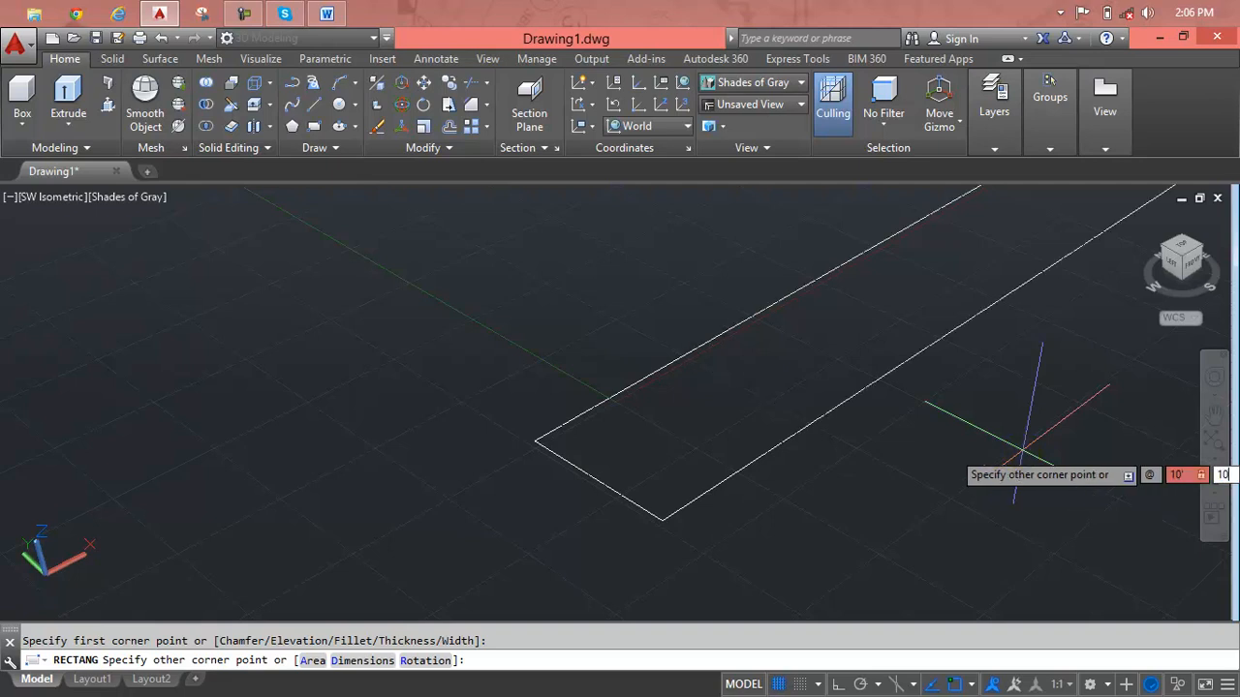
type("'")
key("Return")
scroll(980, 451, "down", 4)
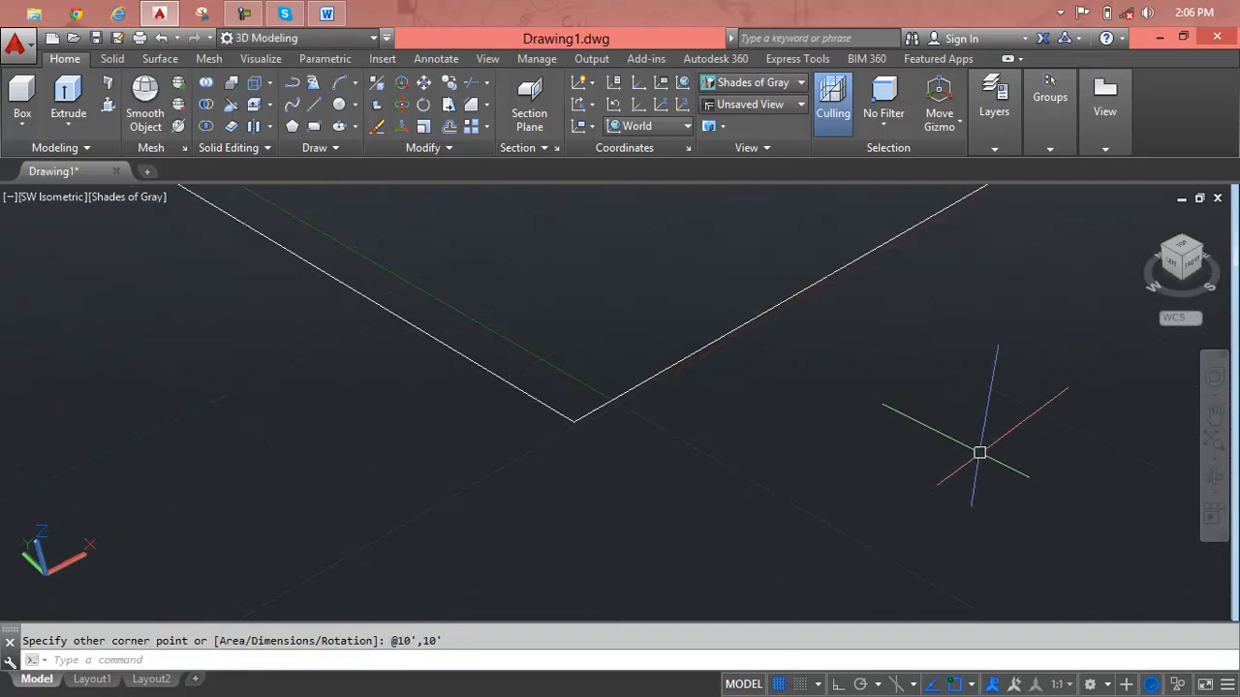
scroll(825, 346, "down", 2)
middle_click_drag(825, 345, 736, 505)
Check the length and angle unit types and precision in the drawing units settings.
type("Un")
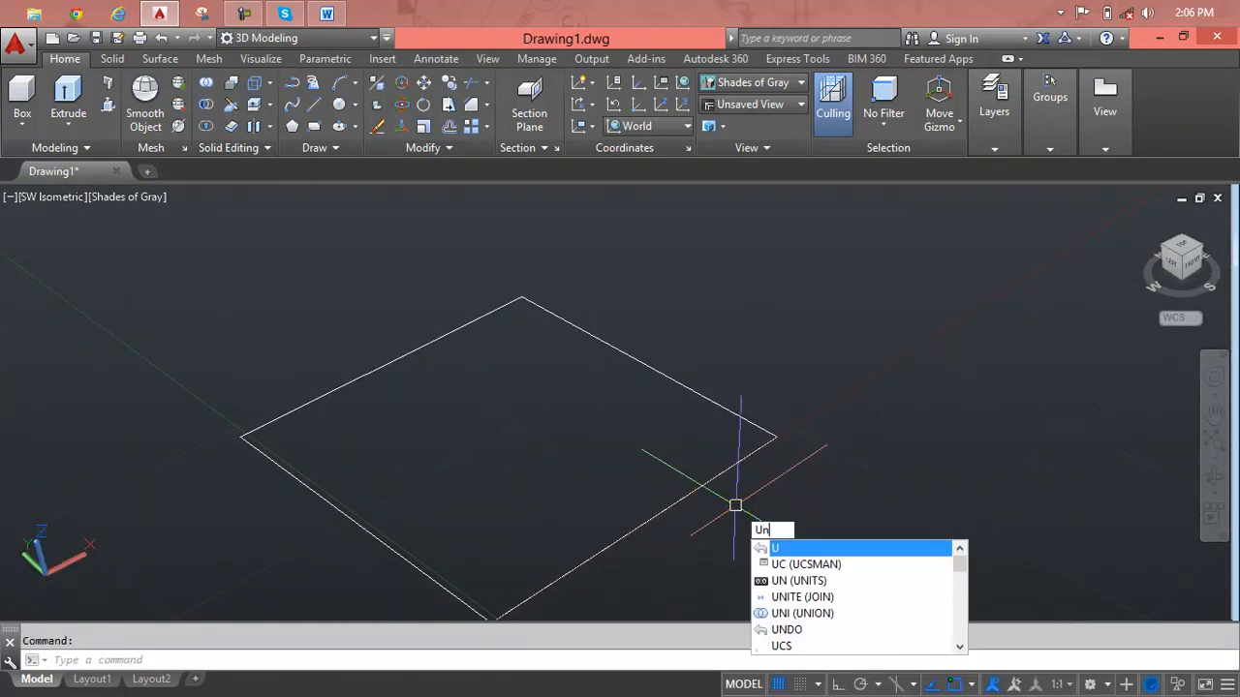
key("Return")
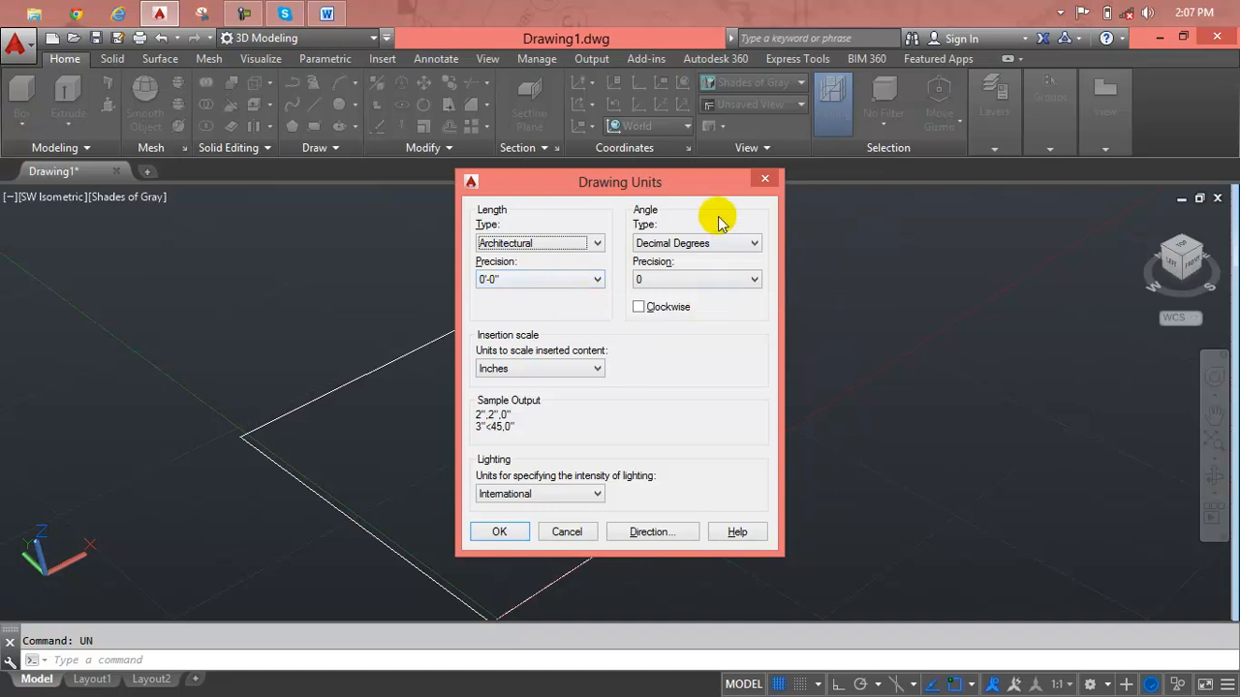
left_click(765, 183)
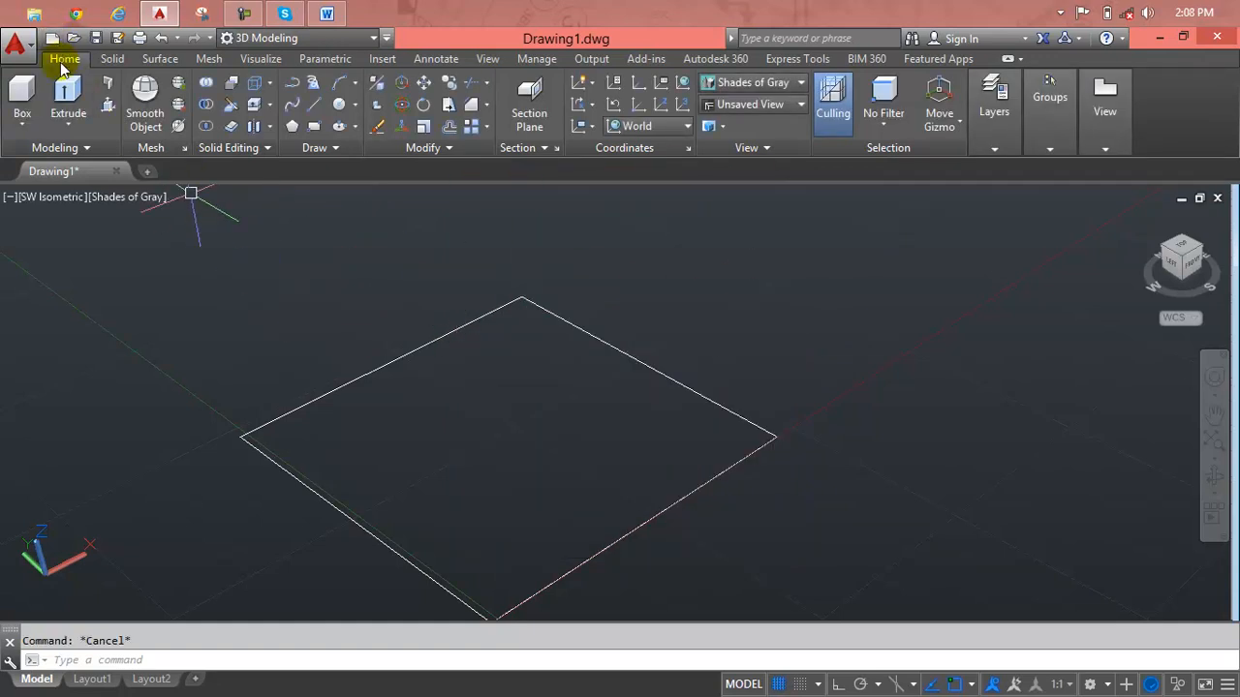
Extrude the square to a height of 10' to form a solid cube.
left_click(67, 97)
left_click(361, 368)
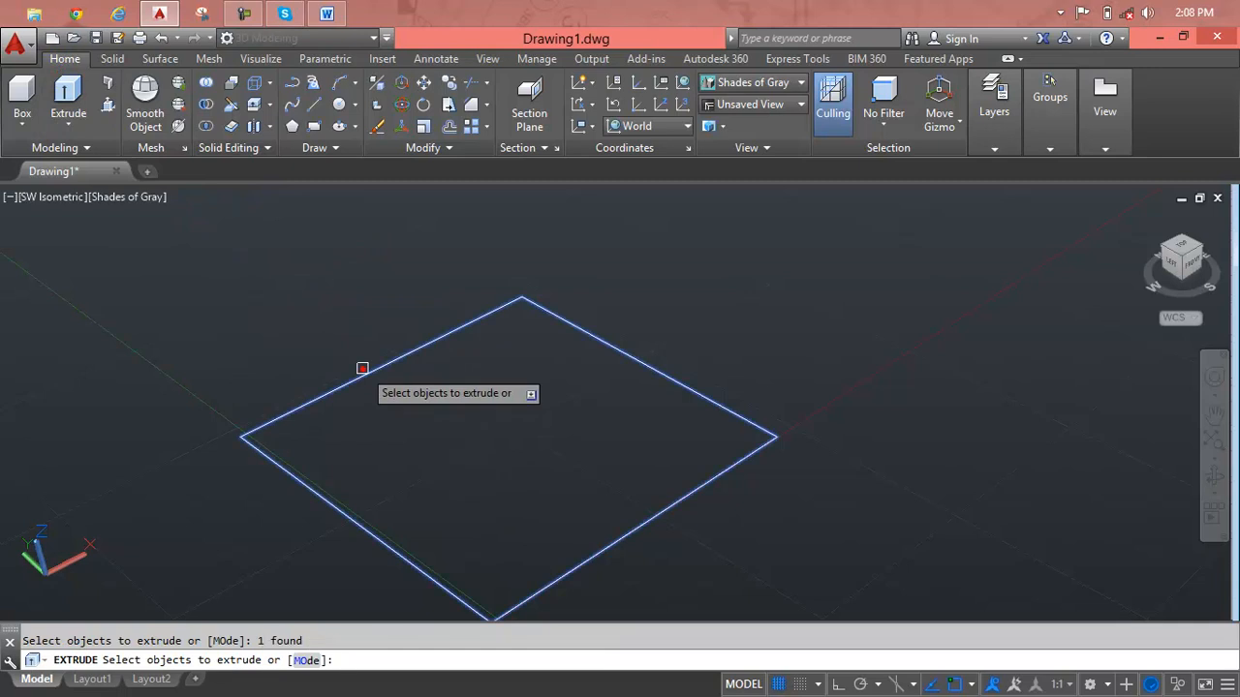
key("Return")
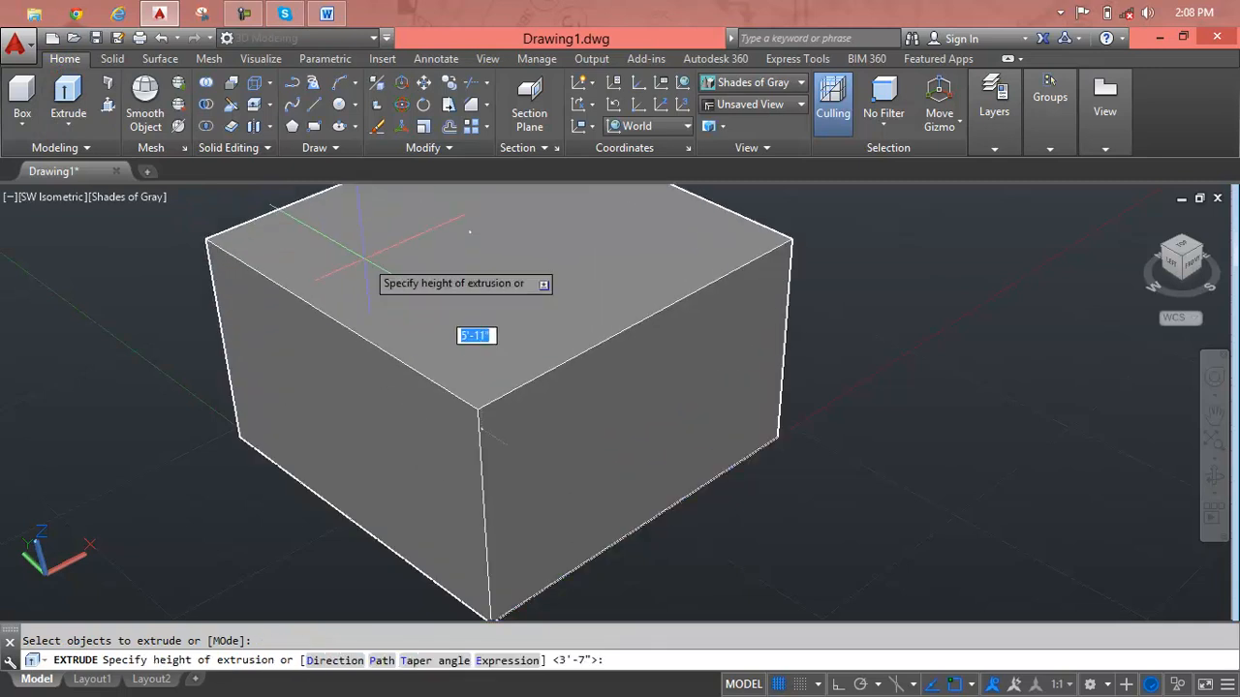
type("10")
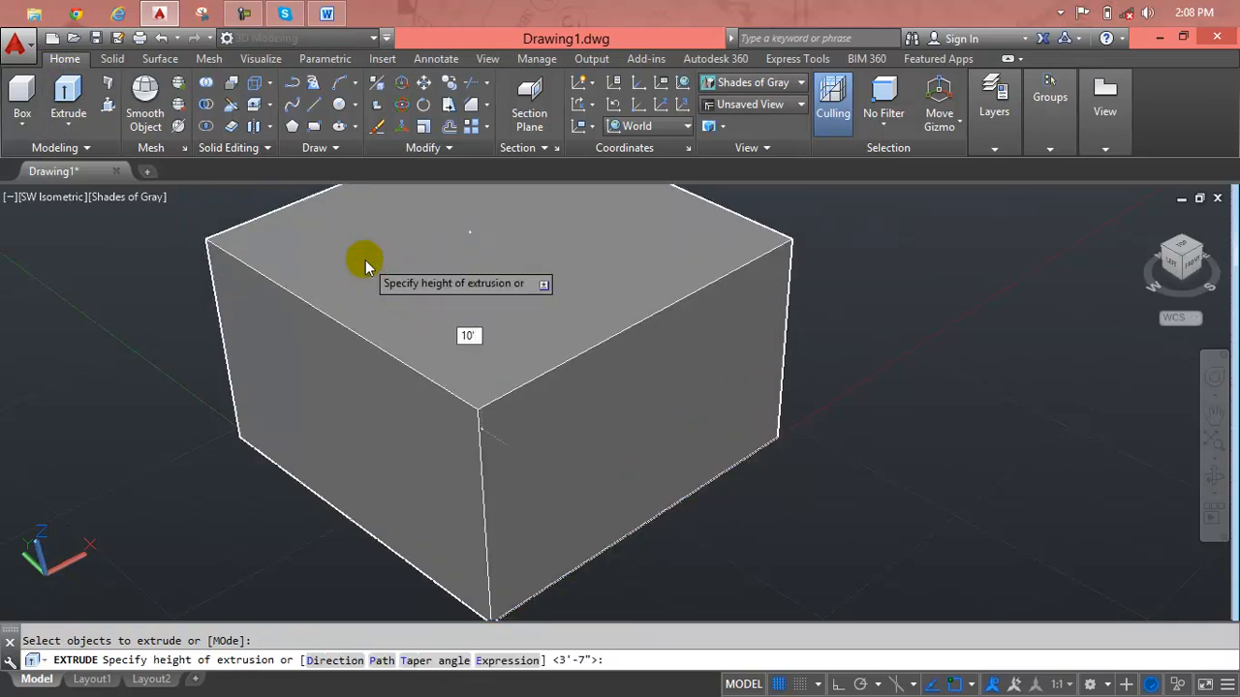
key("Return")
scroll(410, 332, "down", 3)
middle_click_drag(429, 346, 266, 416)
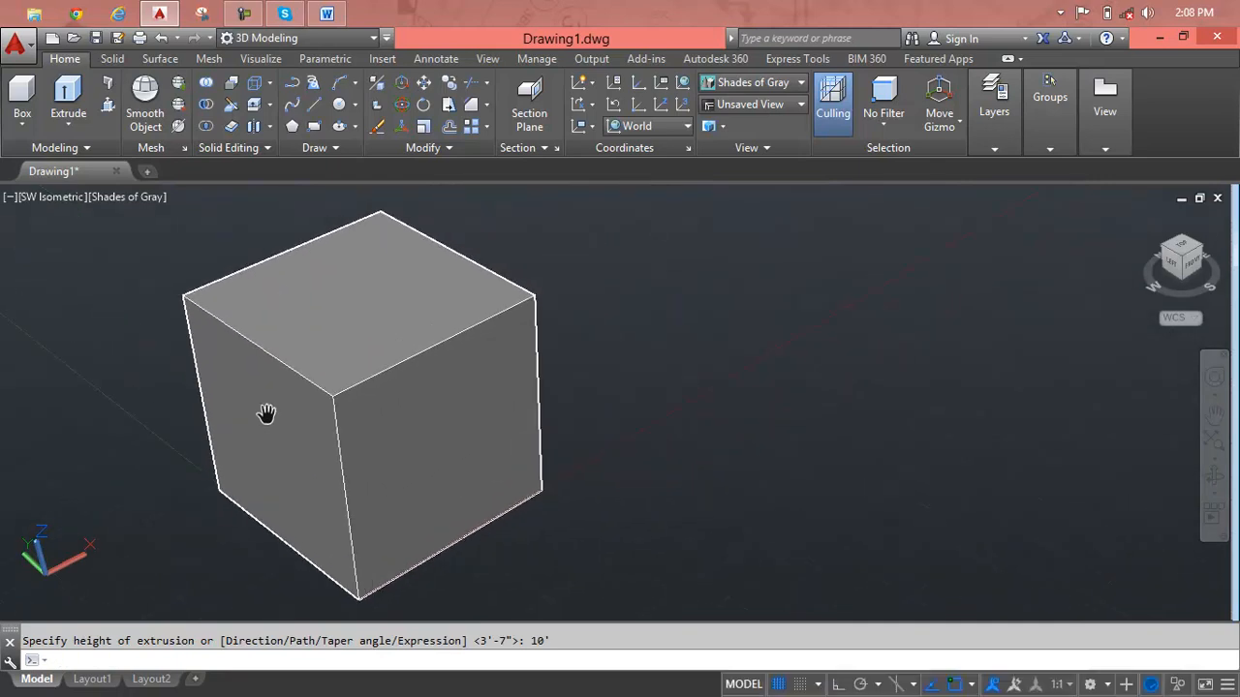
key("Escape")
Copy the cube and place one duplicate in the empty space to its right.
scroll(309, 405, "down", 2)
type("co")
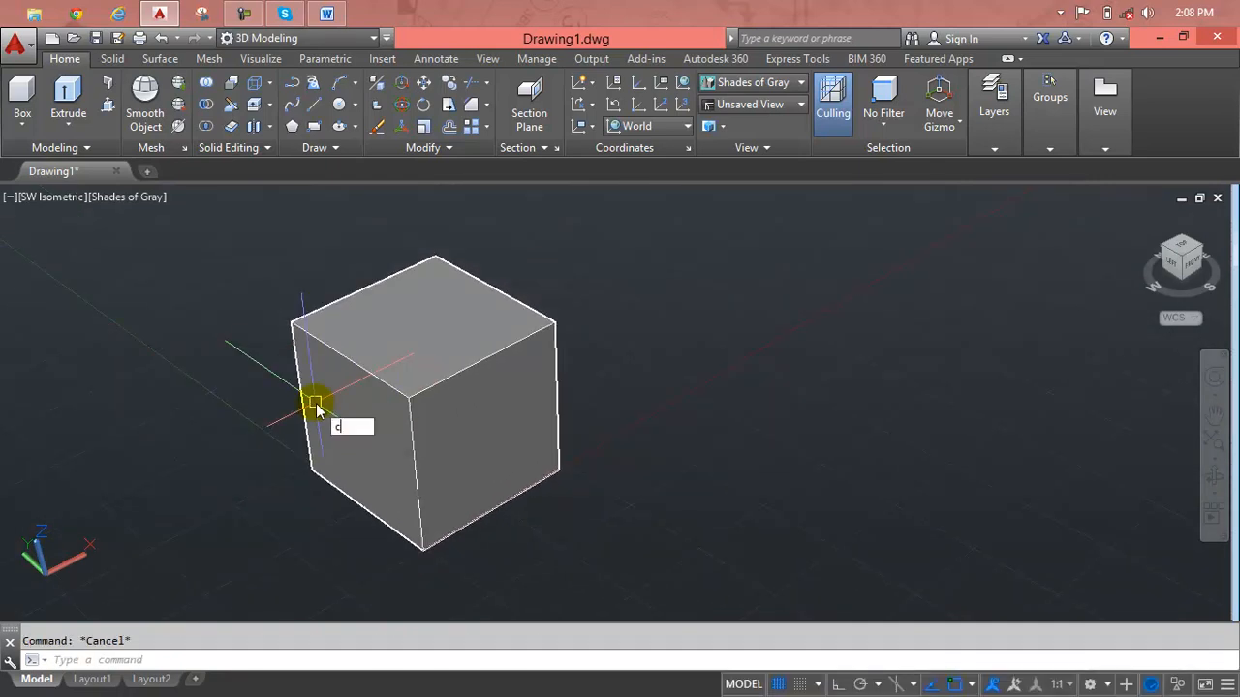
key("Return")
left_click(448, 401)
key("Return")
left_click(445, 432)
left_click(932, 385)
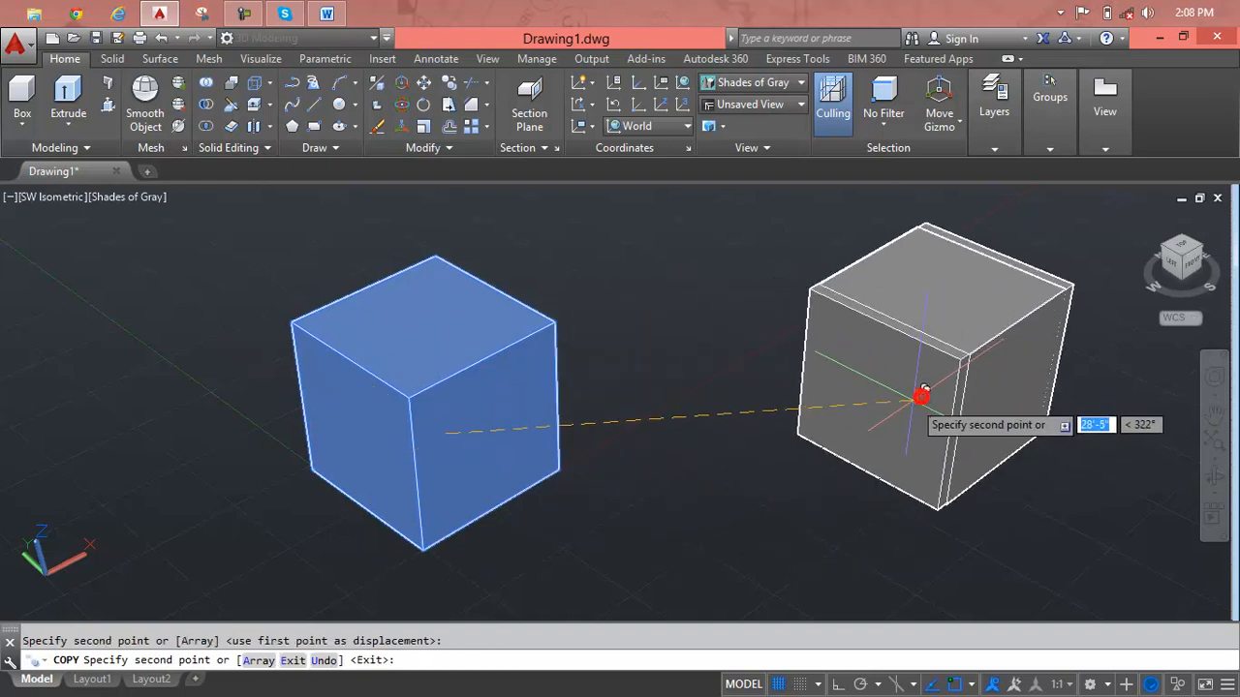
key("Escape")
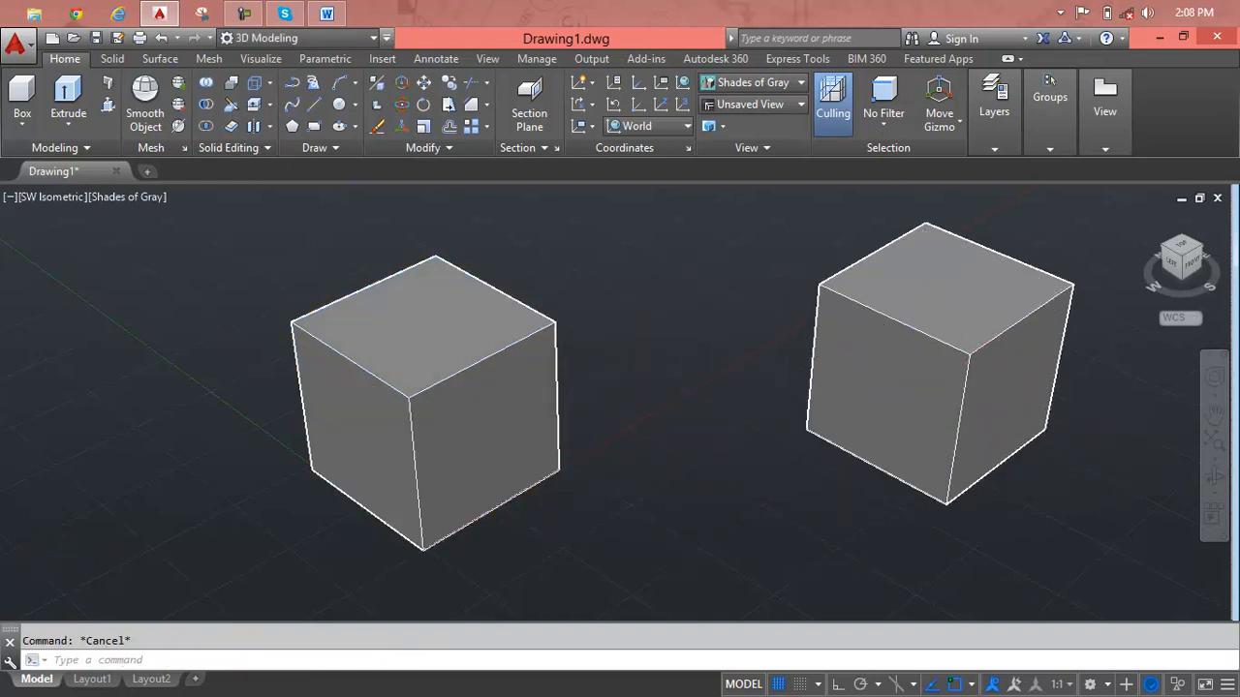
Fillet the top edge of the original cube's front face with a 3' radius.
scroll(897, 404, "down", 2)
middle_click_drag(897, 404, 943, 391)
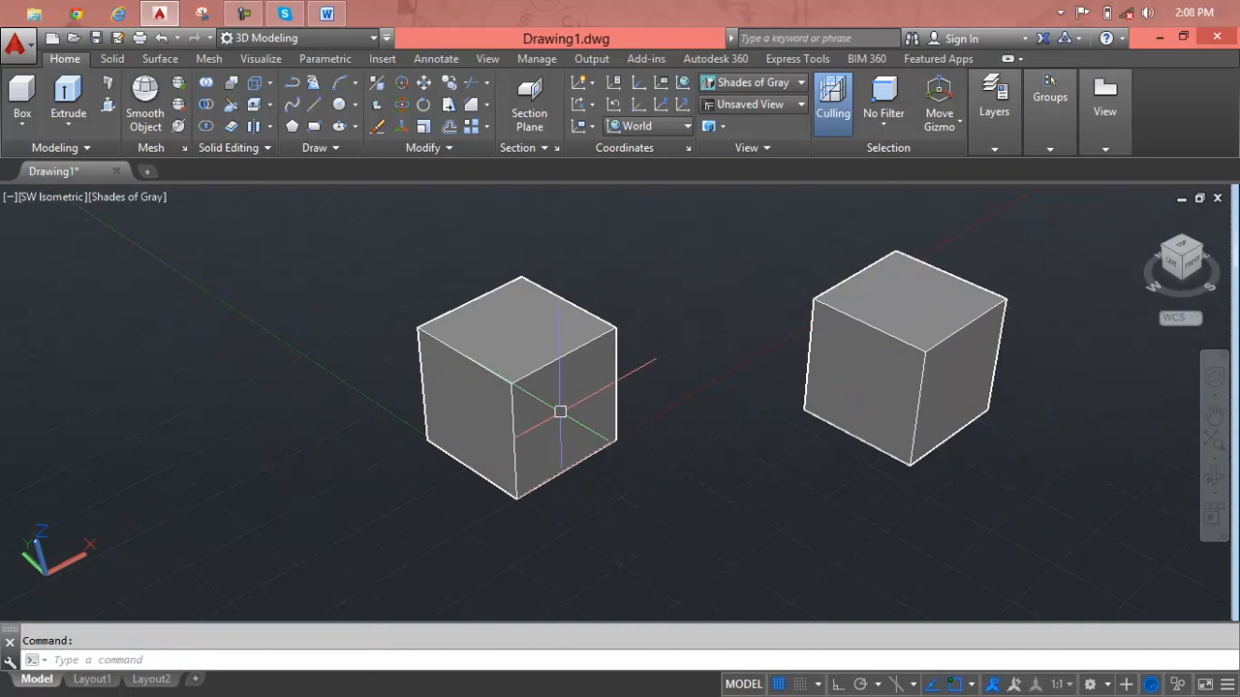
scroll(560, 411, "up", 1)
key("Escape")
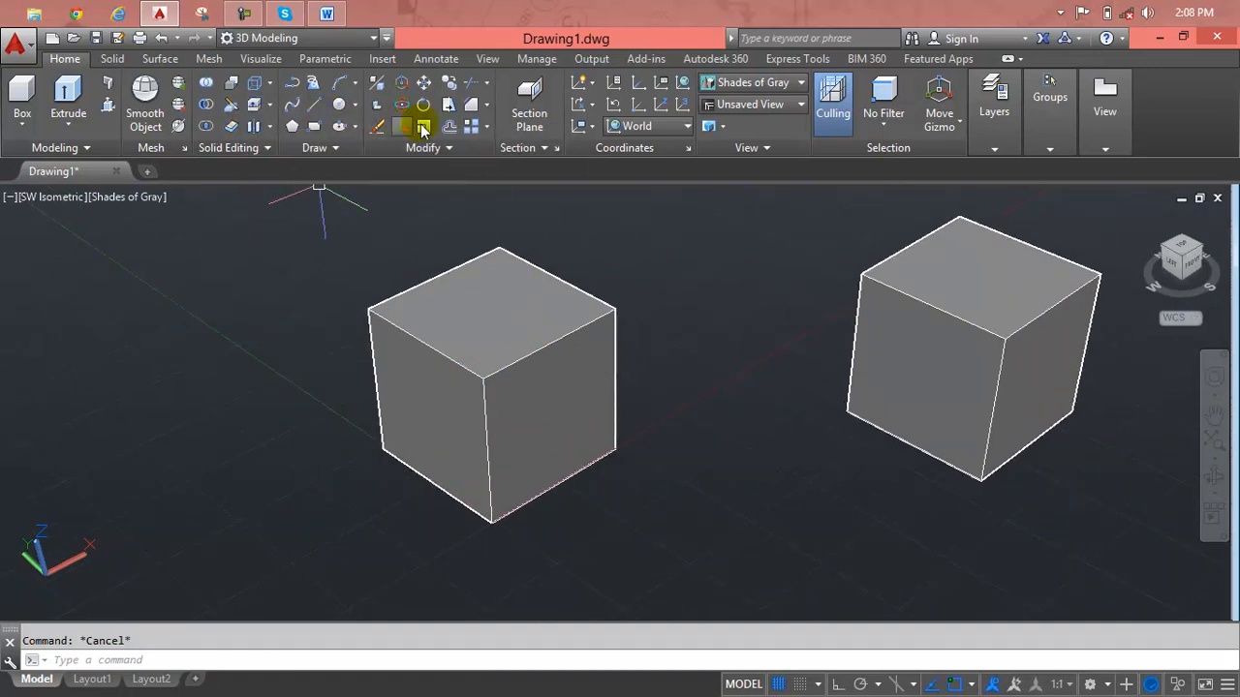
left_click(487, 106)
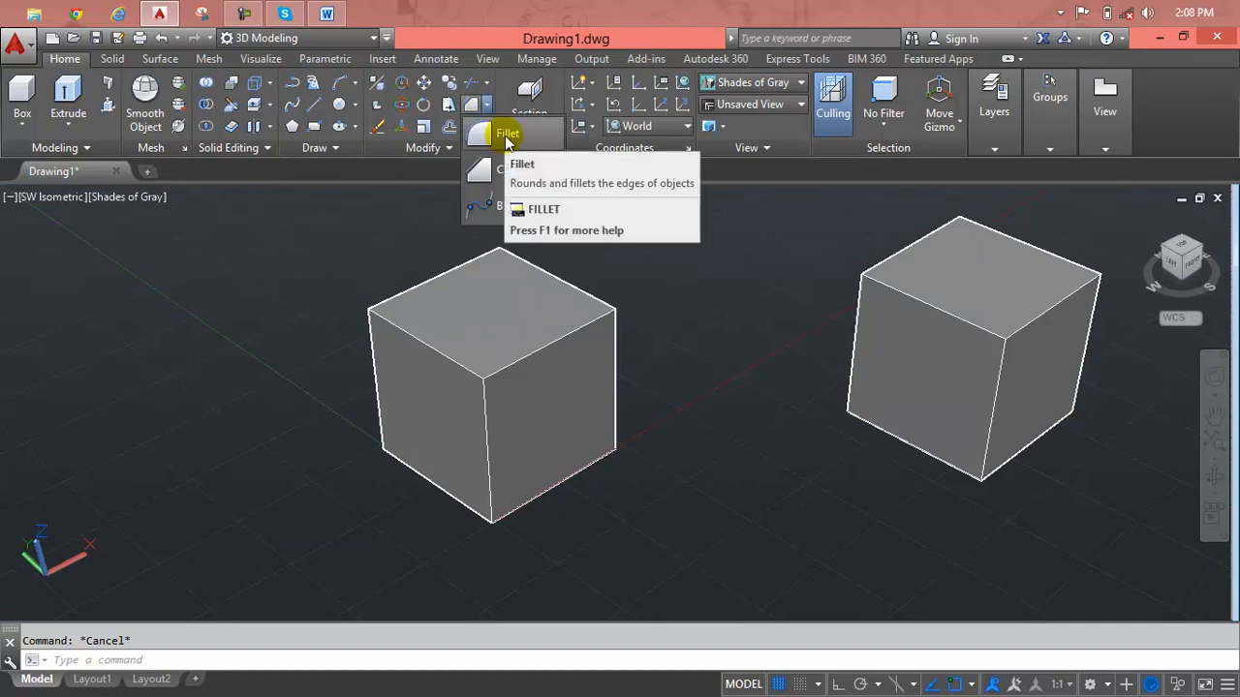
left_click(505, 138)
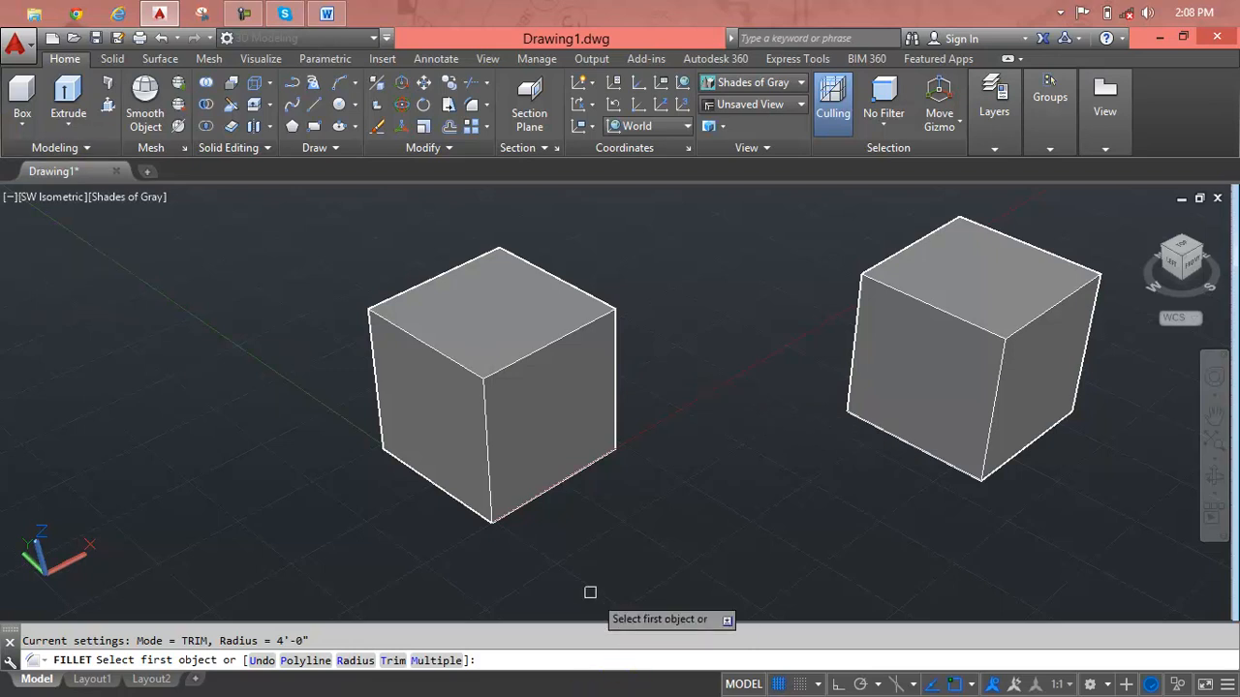
type("r")
key("Return")
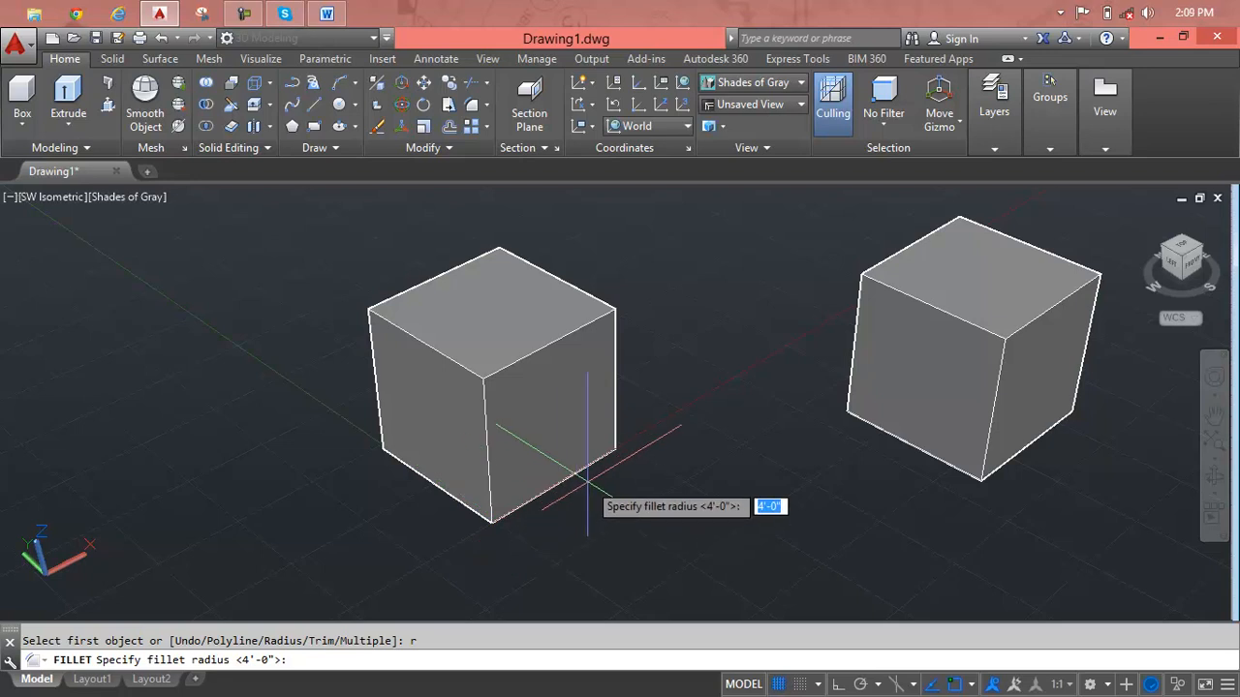
type("3'")
key("Return")
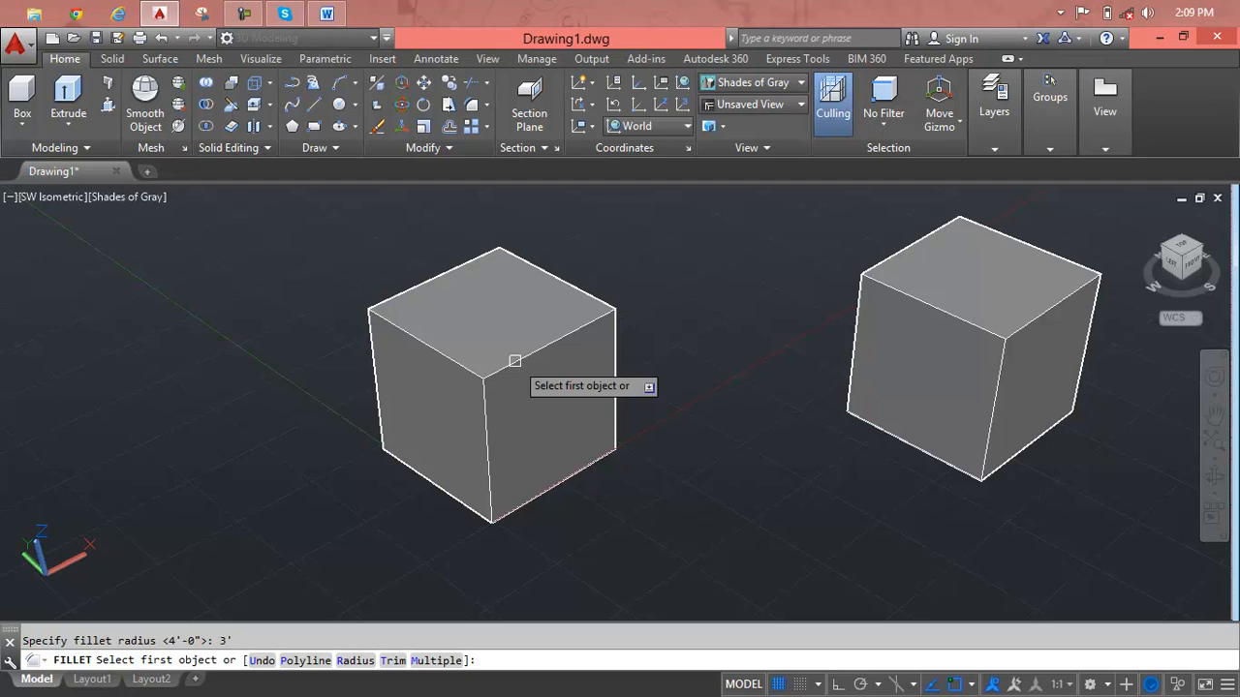
left_click(514, 360)
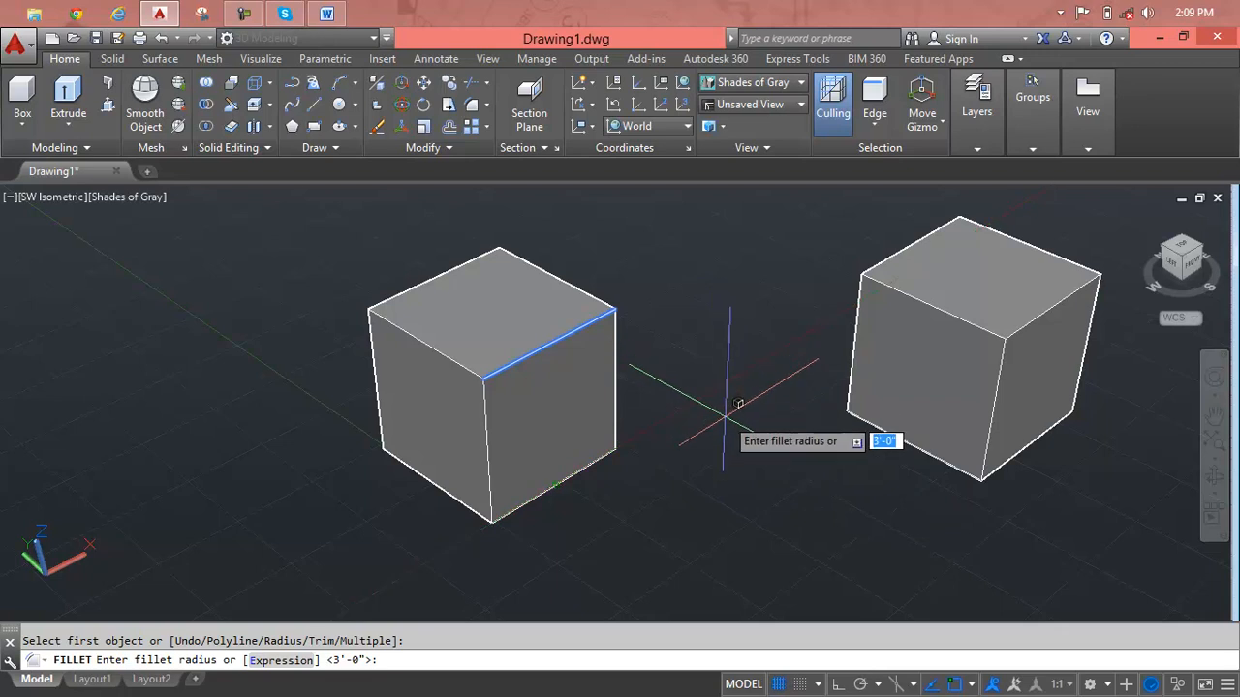
key("Return")
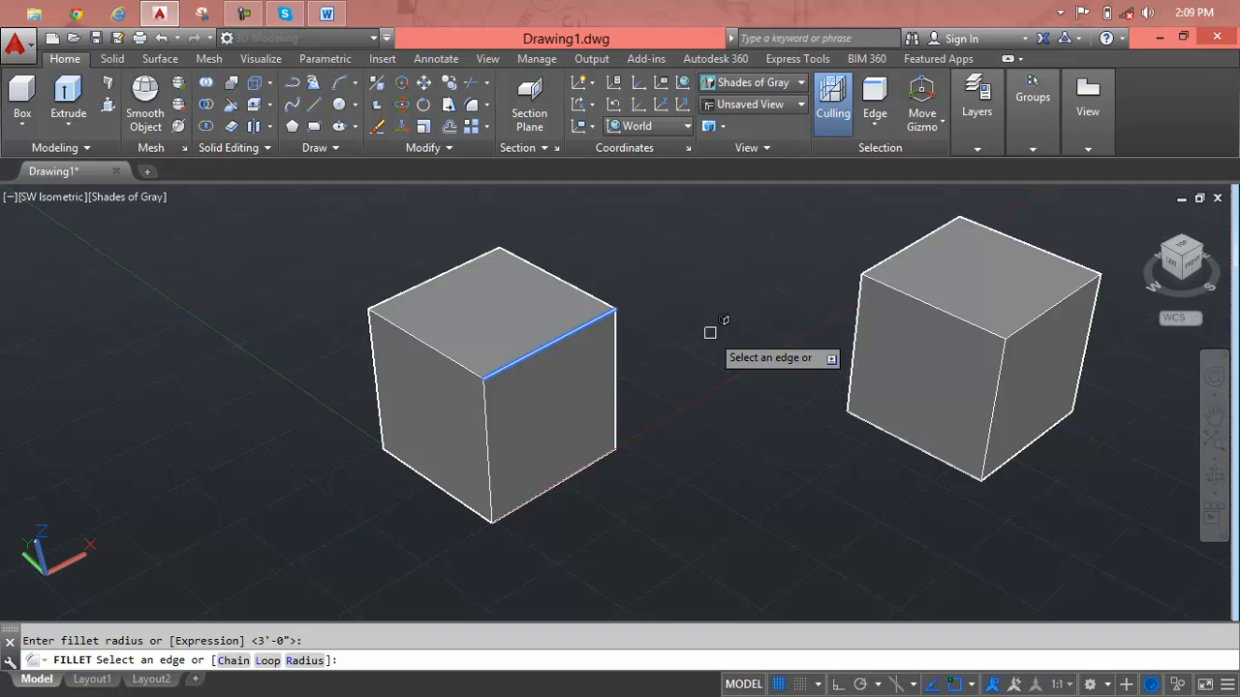
key("Return")
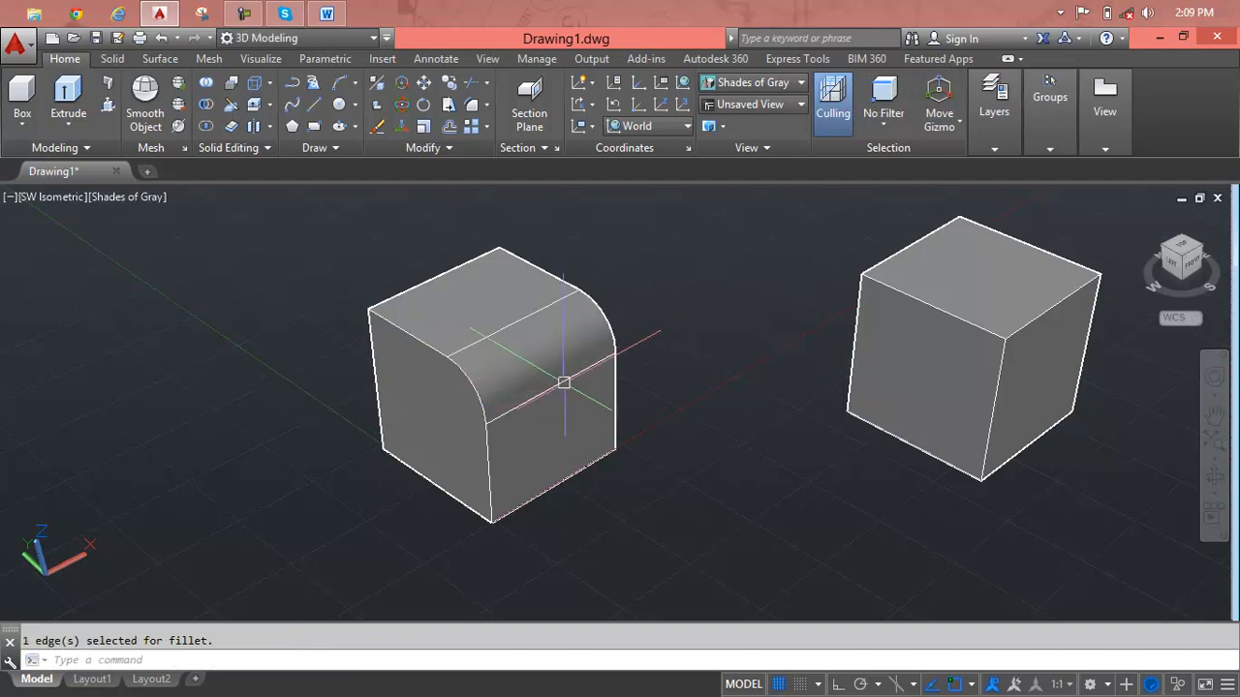
Inspect the rounded edge from another angle and undo the fillet on the original cube.
middle_click_drag(564, 382, 634, 342, "shift")
scroll(678, 328, "up", 4)
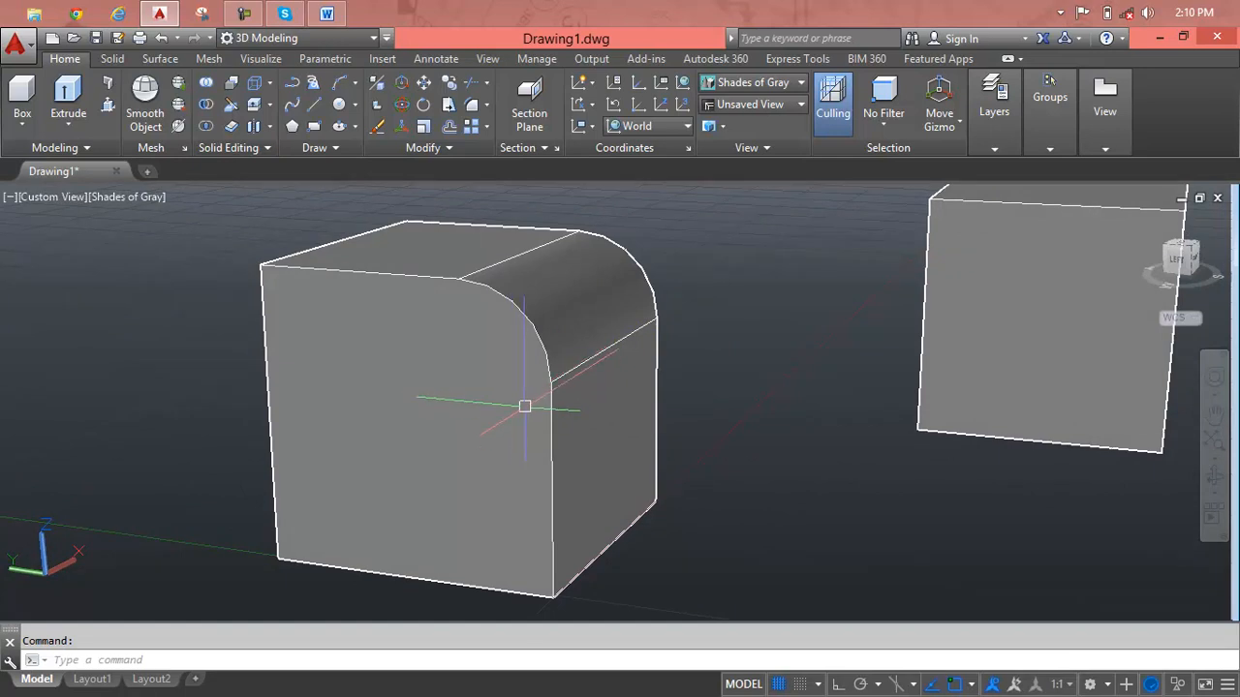
key("ctrl+z")
key("ctrl+z")
key("ctrl+z")
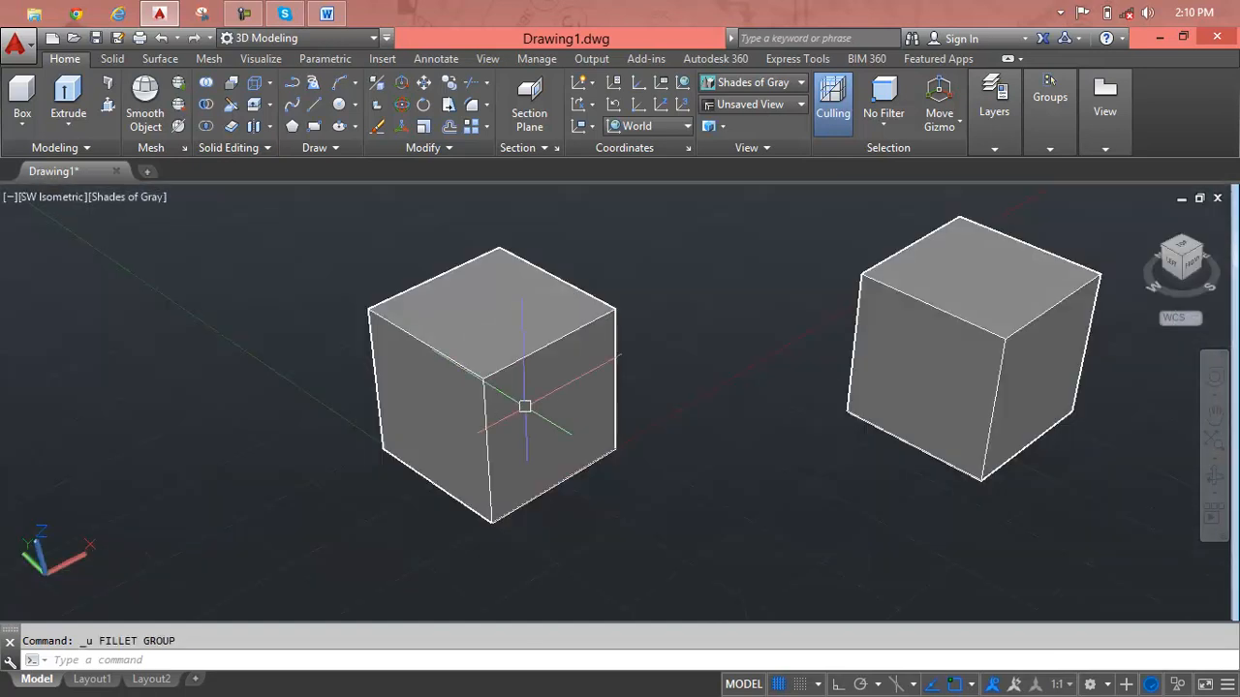
key("Escape")
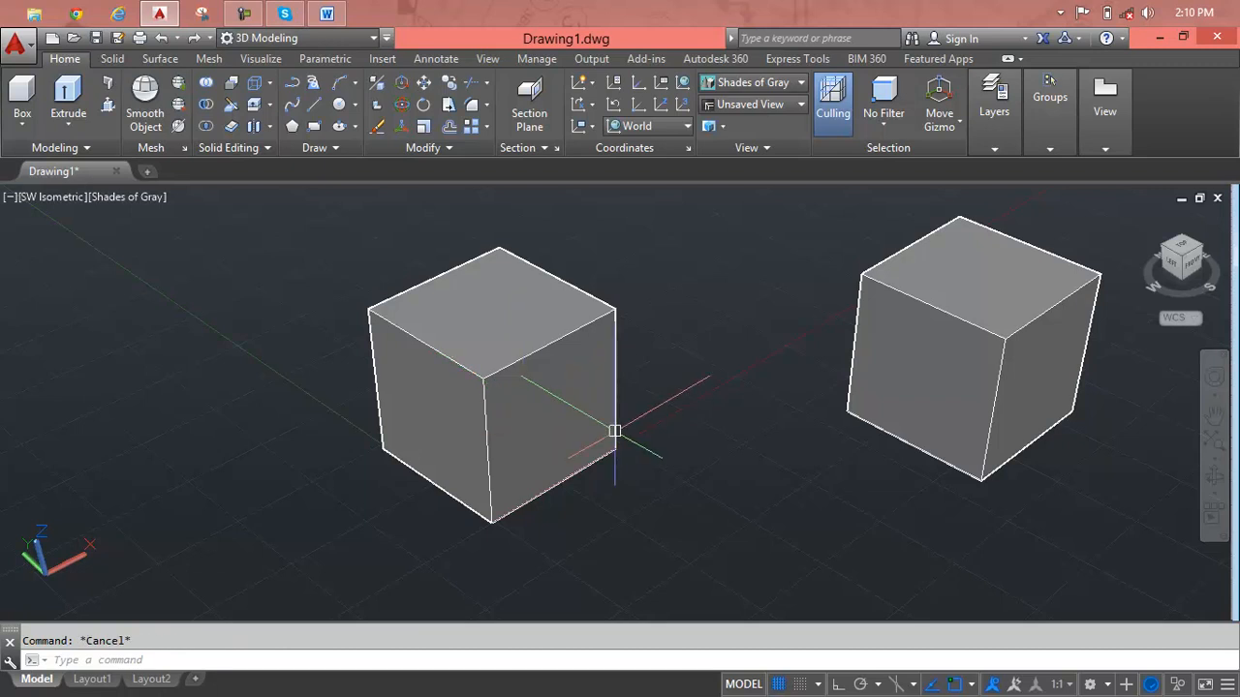
type("F")
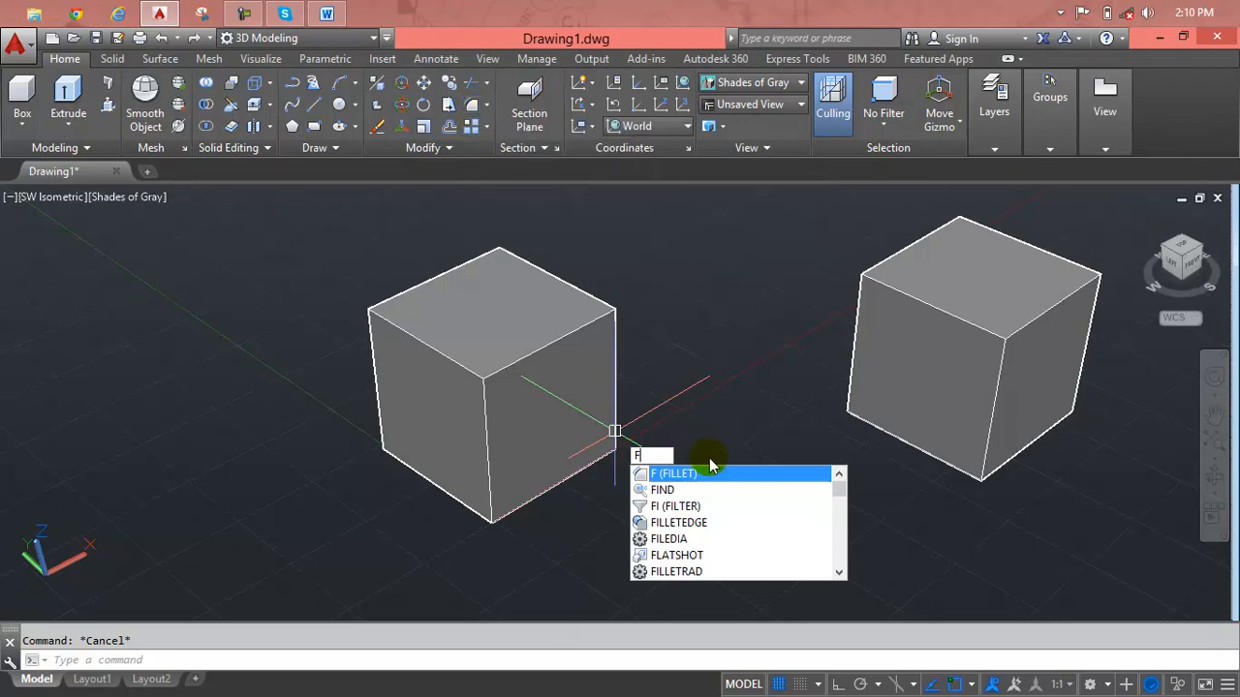
left_click(660, 477)
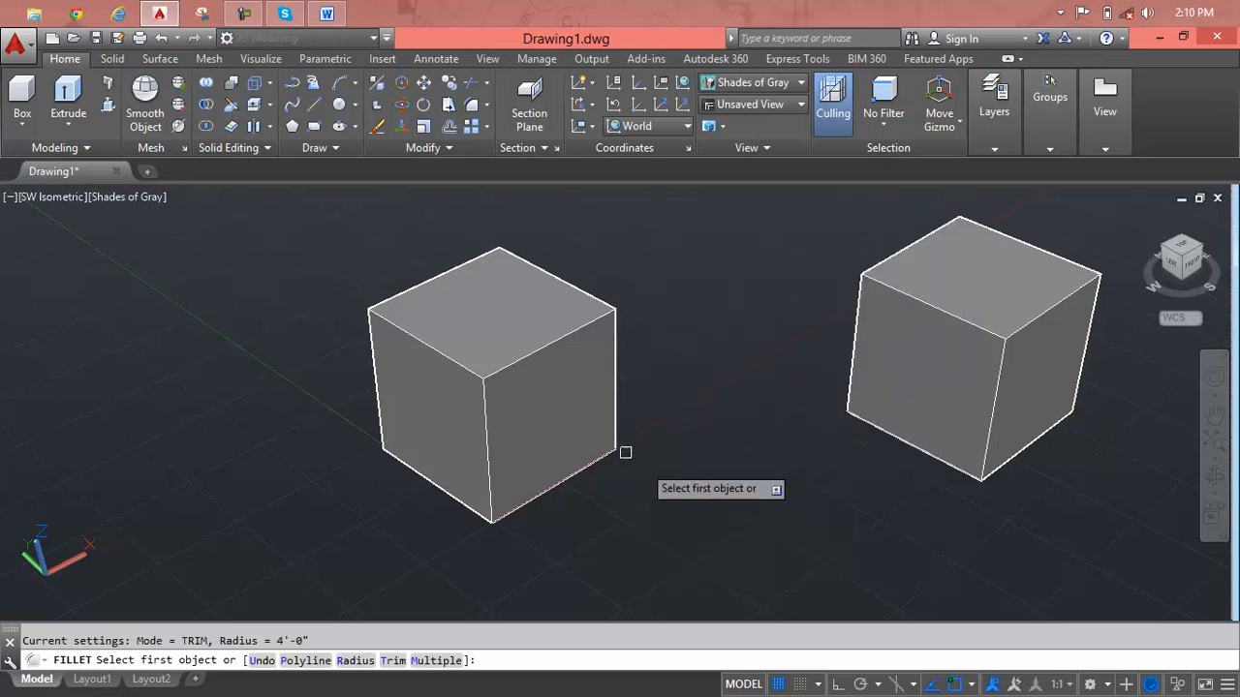
left_click(546, 345)
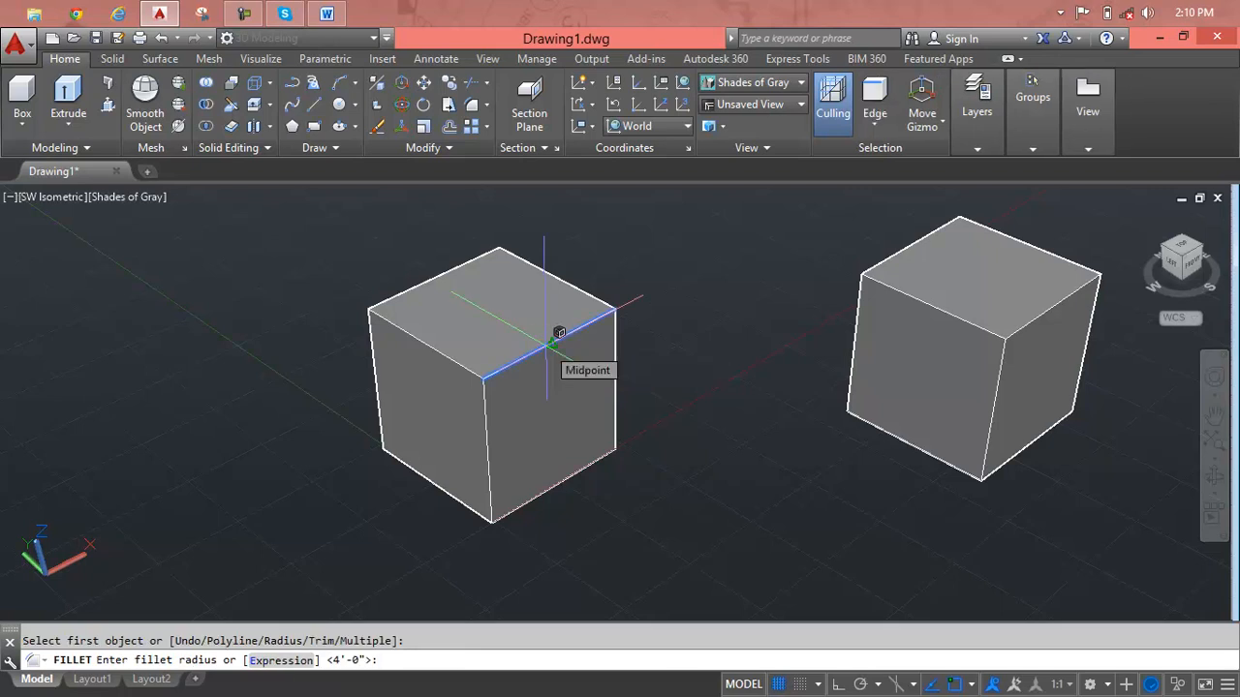
type("3")
type(";")
key("Return")
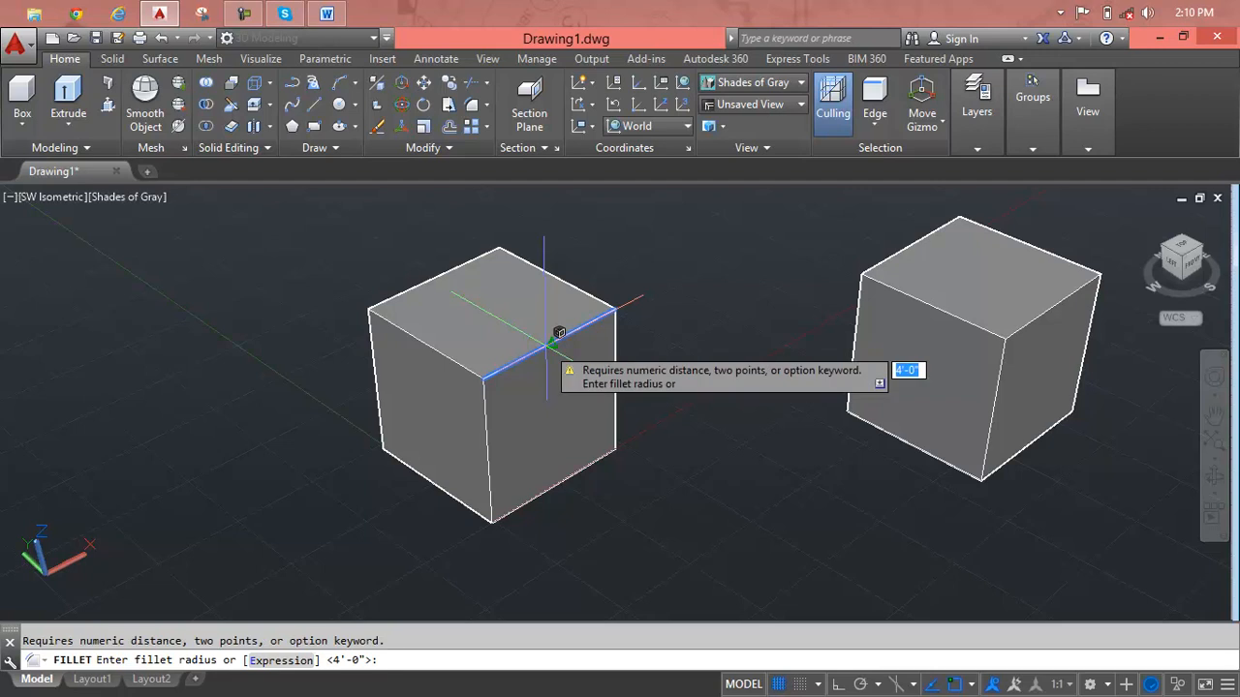
key("BackSpace")
key("Escape")
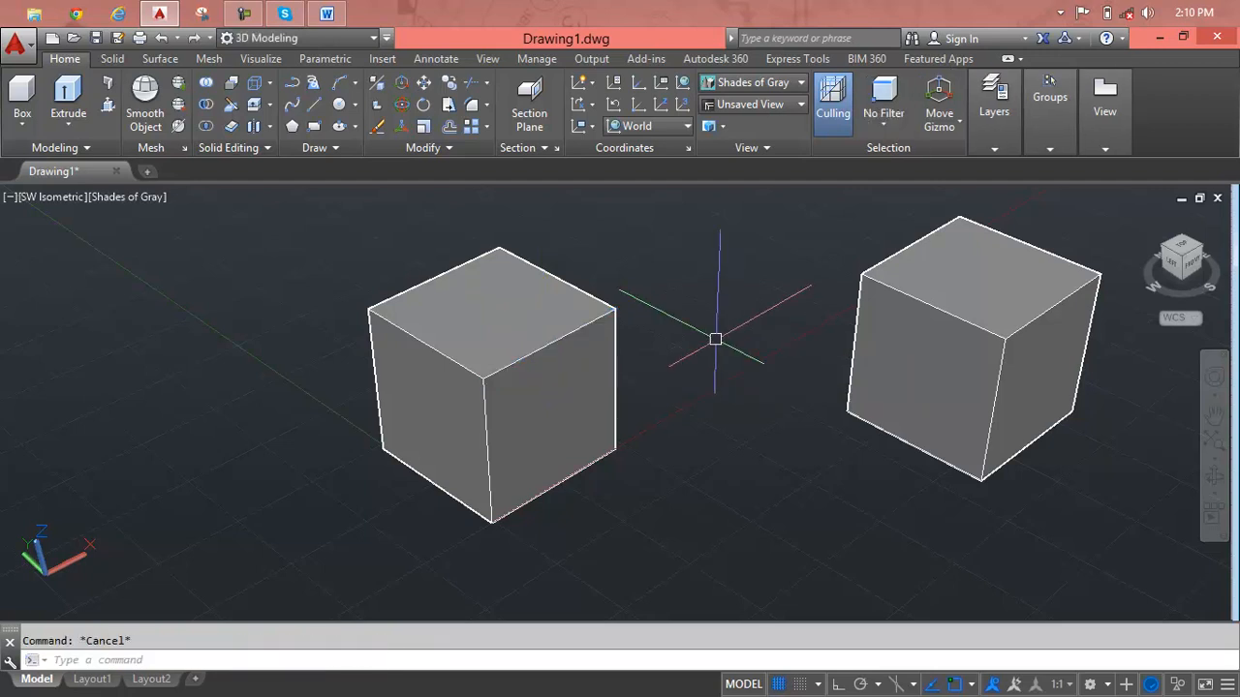
Fillet all four top edges of the original cube with a 3" radius.
type("f")
key("Return")
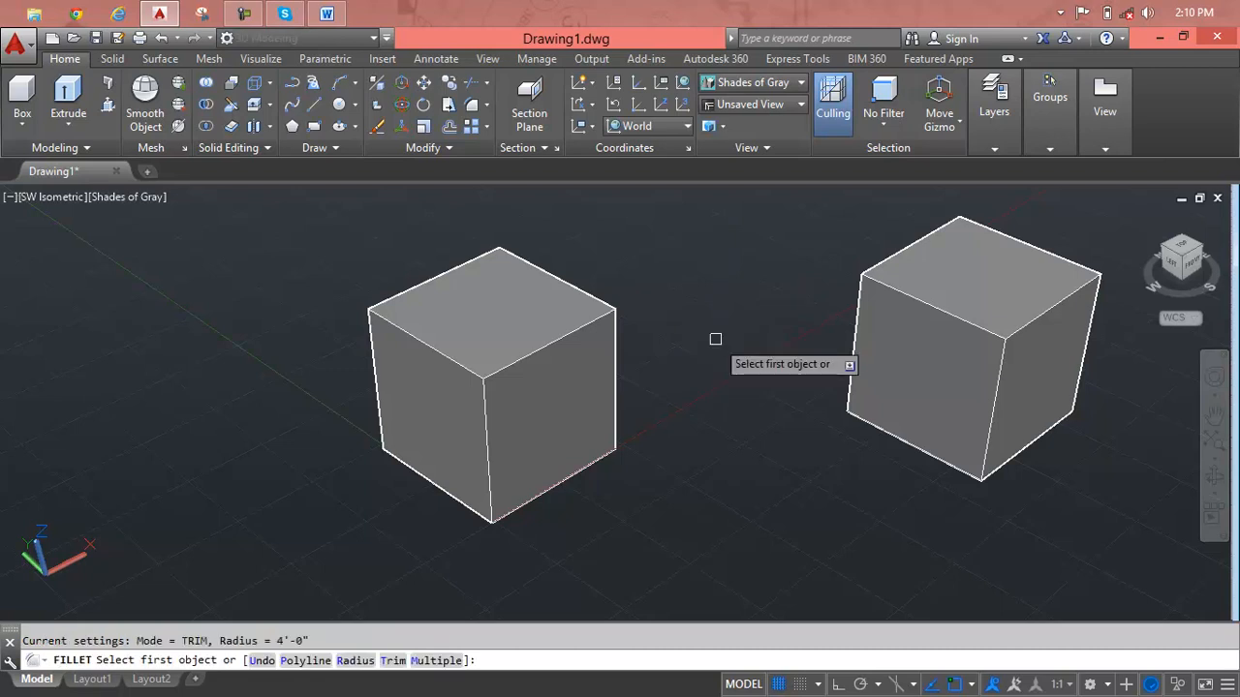
left_click(569, 338)
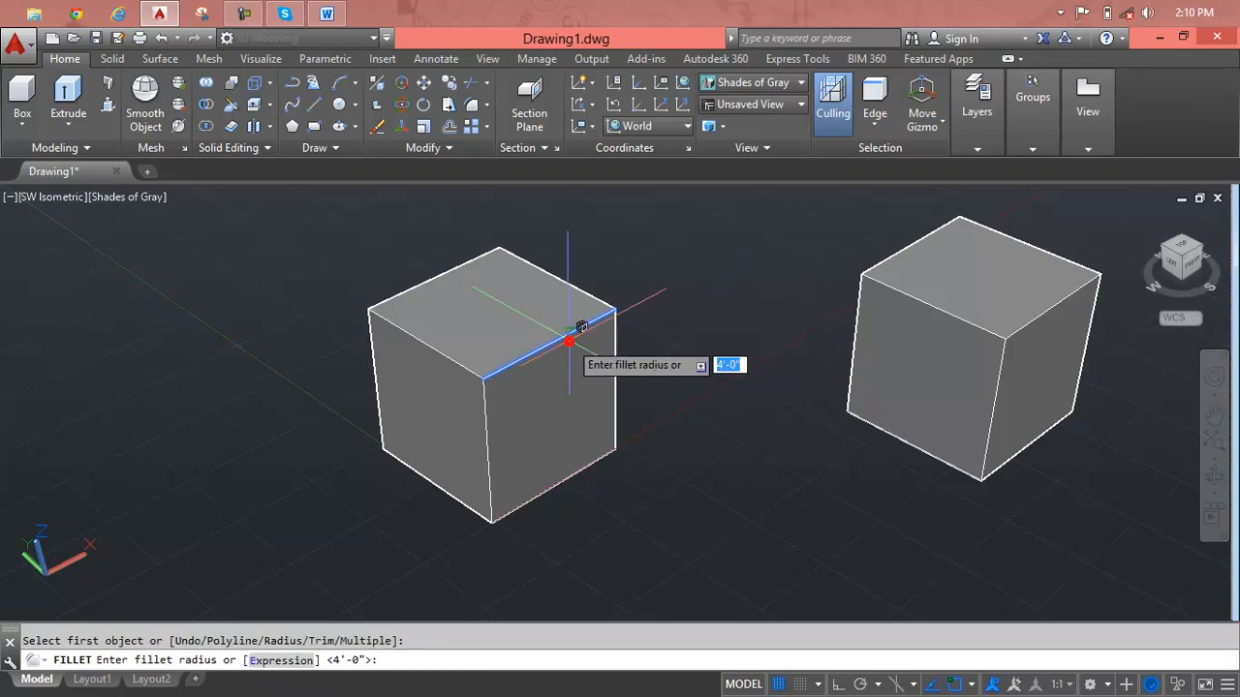
type("3")
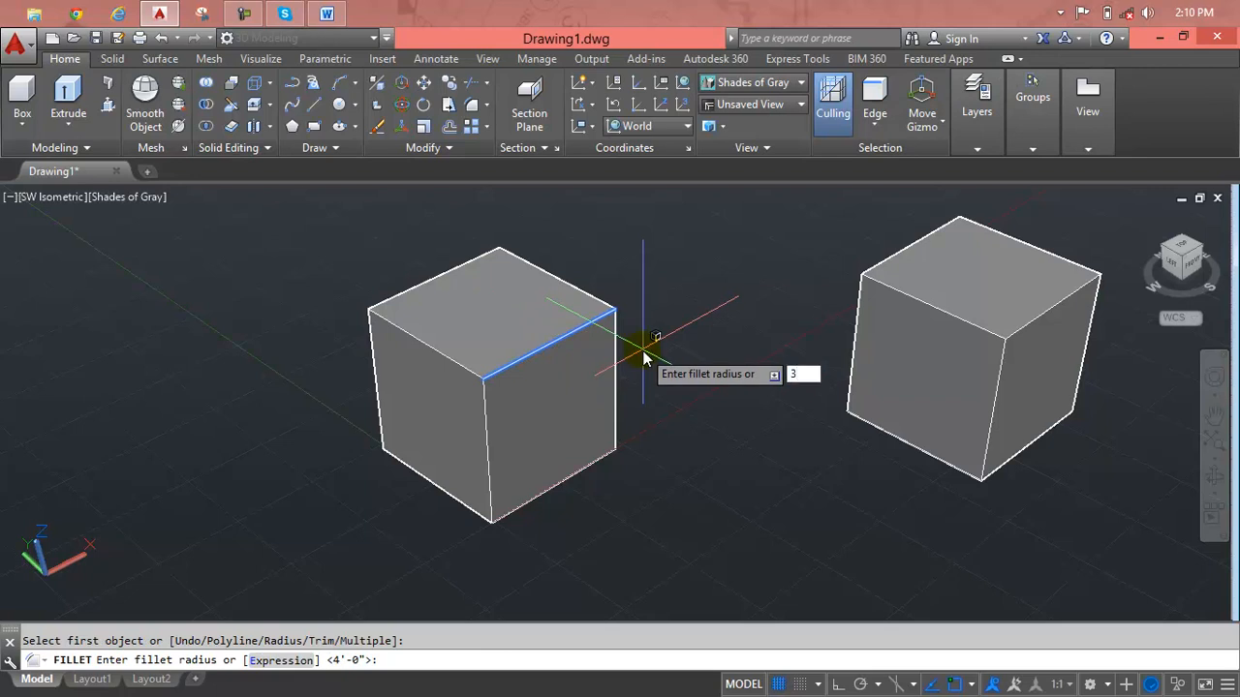
key("Return")
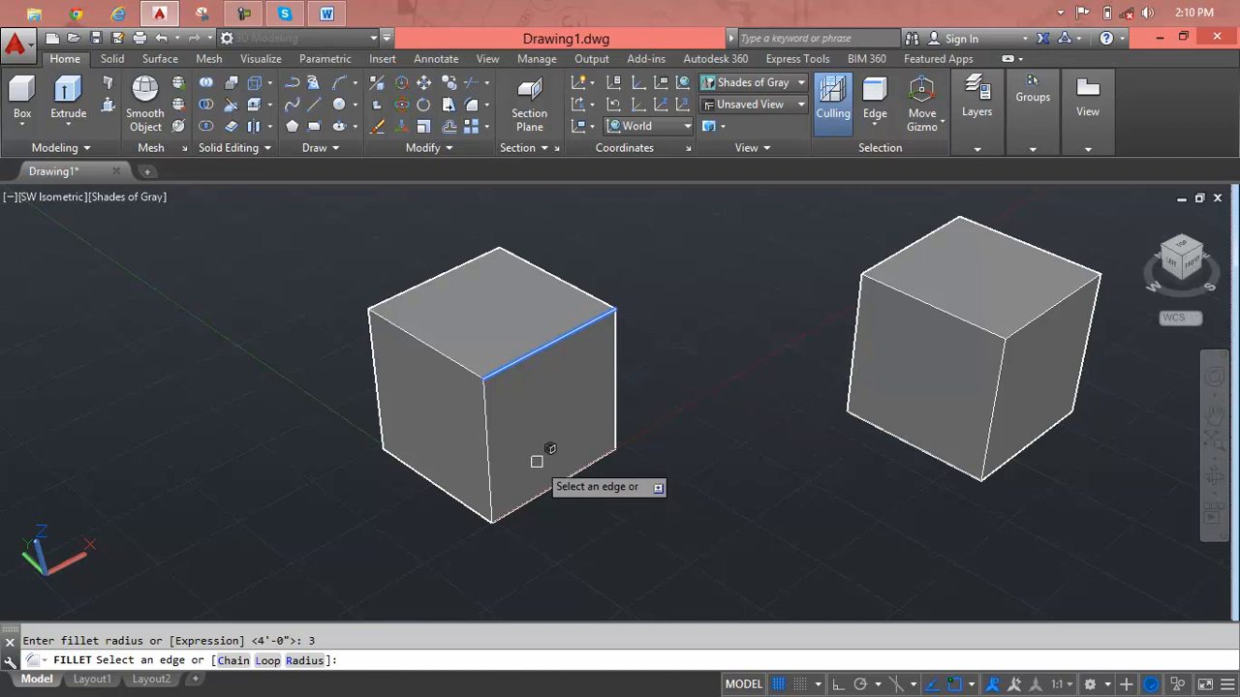
left_click(451, 358)
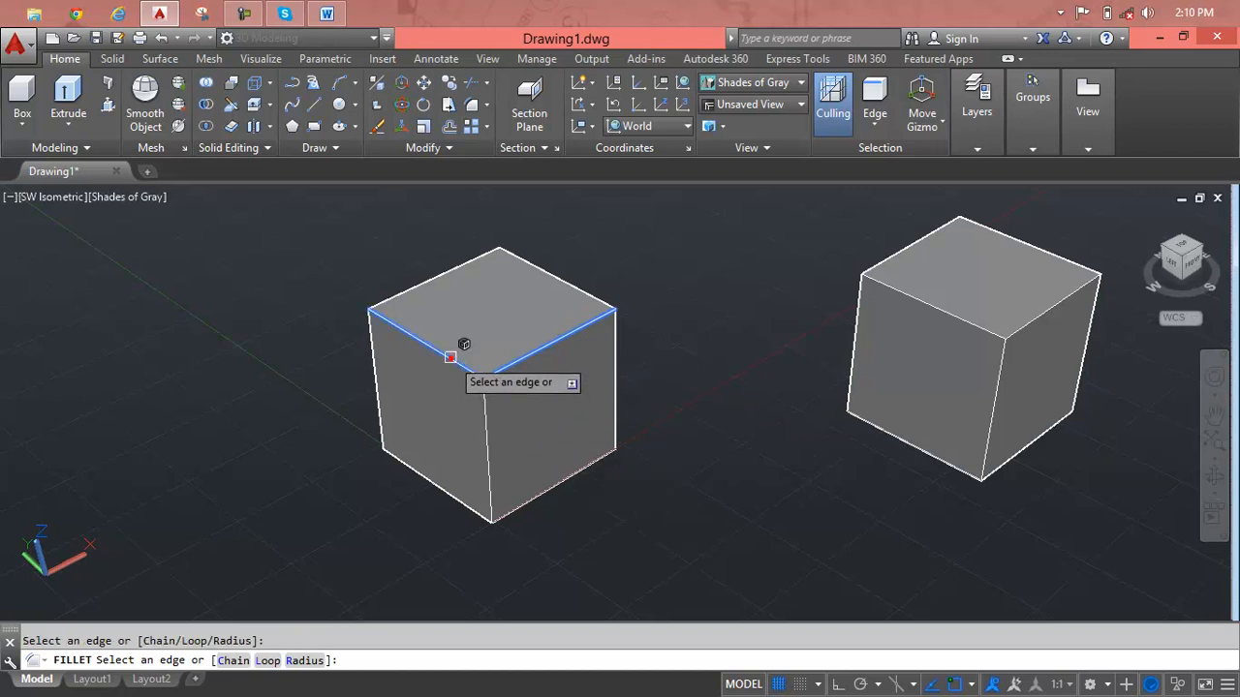
left_click(416, 281)
left_click(566, 279)
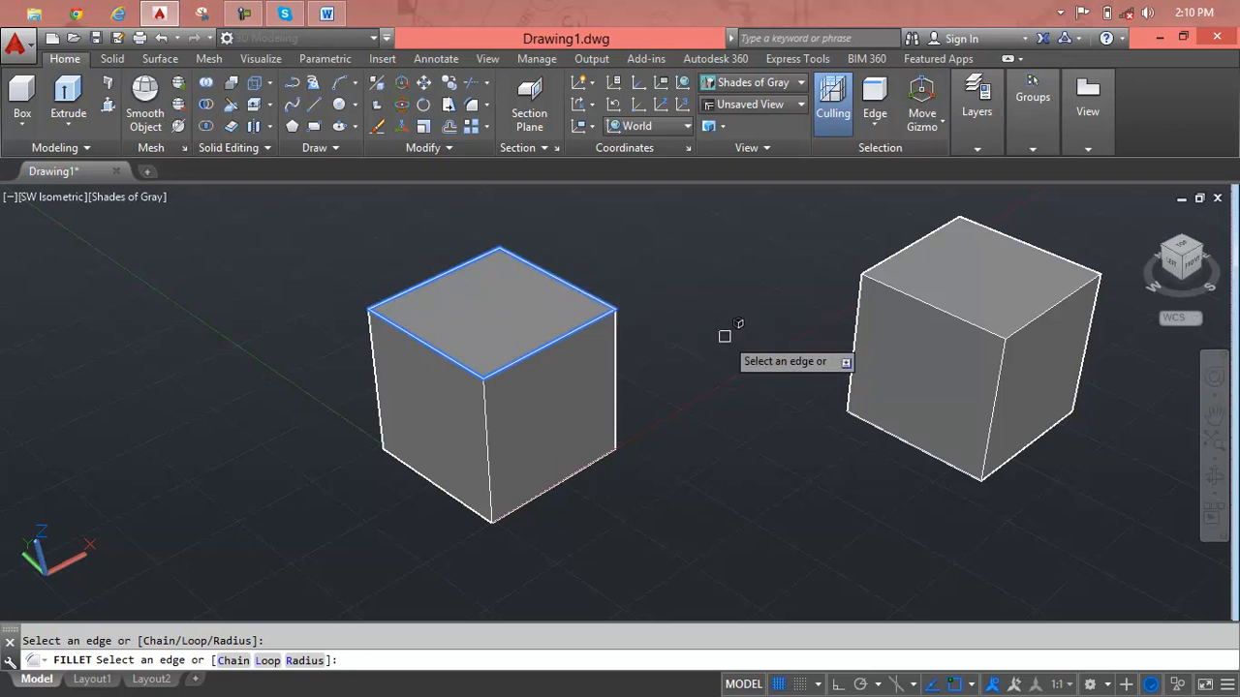
key("Return")
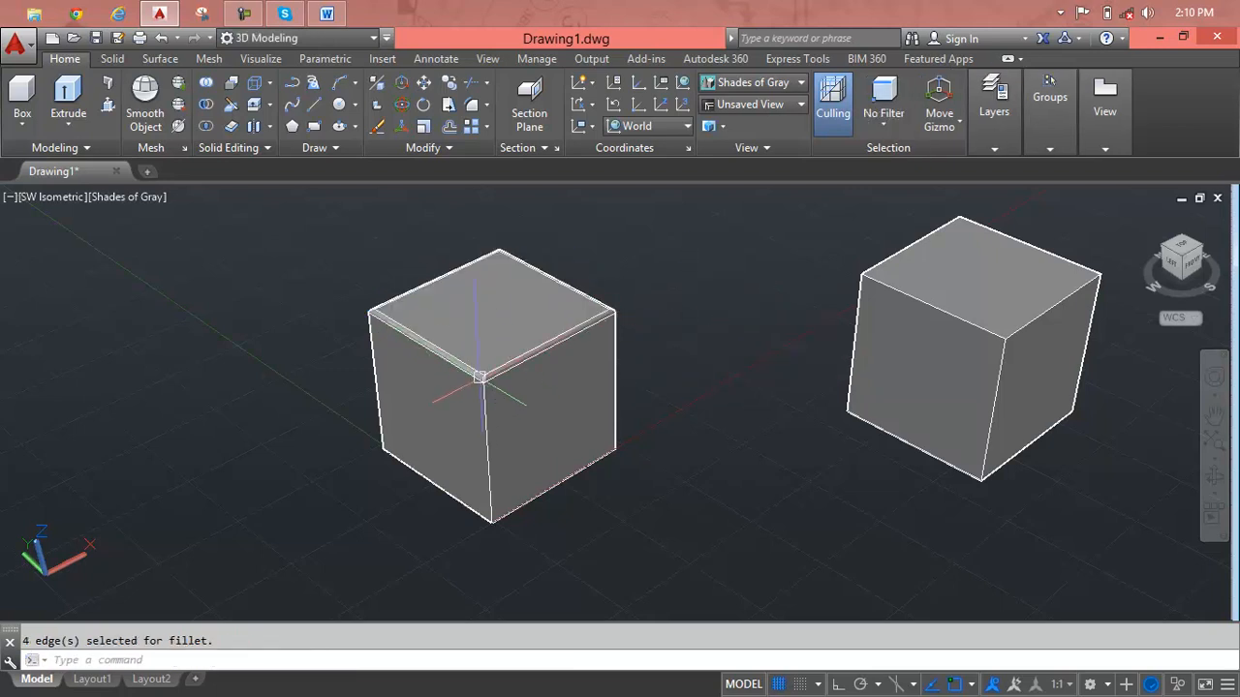
Inspect the rounded top corner of the original cube up close and undo the fillet.
scroll(480, 378, "up", 4)
middle_click_drag(481, 379, 528, 398)
scroll(354, 363, "up", 1)
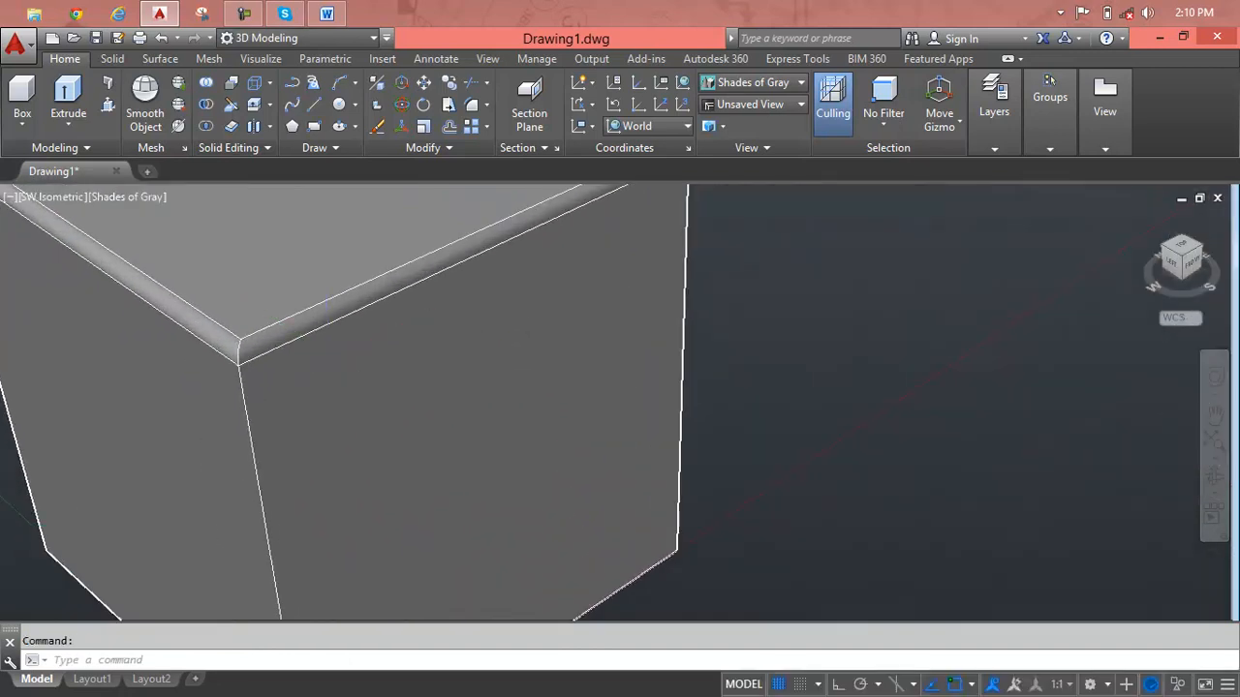
scroll(312, 343, "up", 2)
middle_click_drag(402, 372, 592, 384)
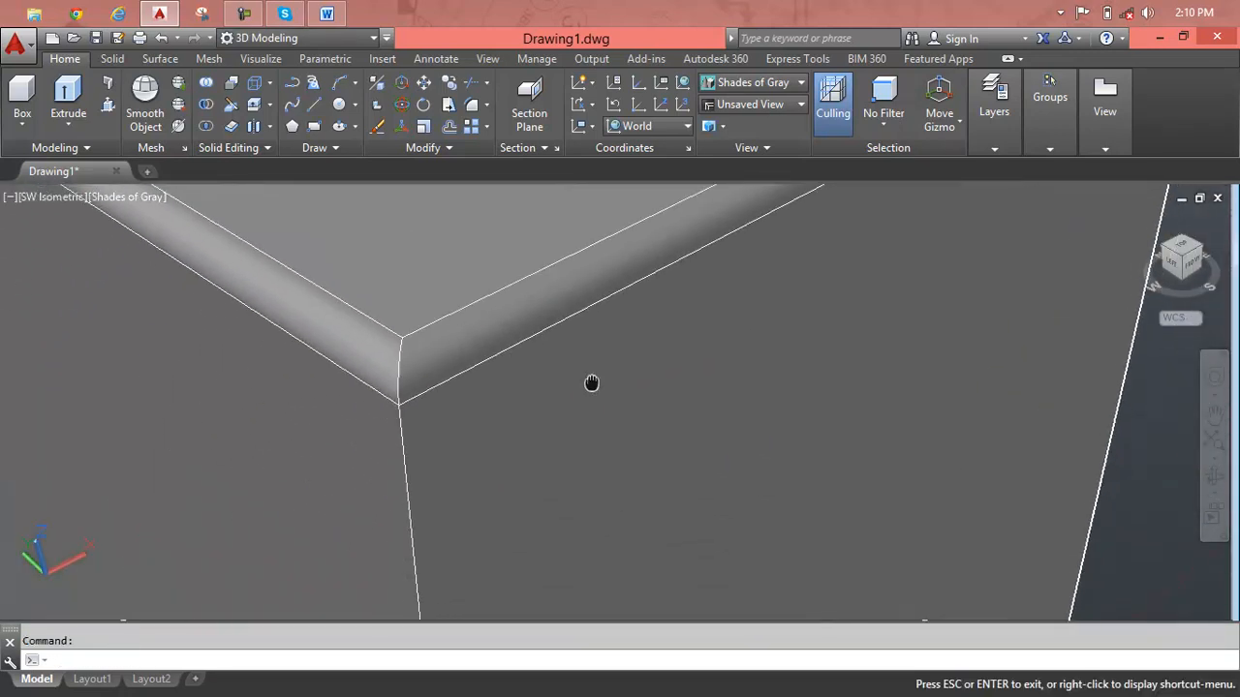
key("Escape")
scroll(592, 383, "down", 6)
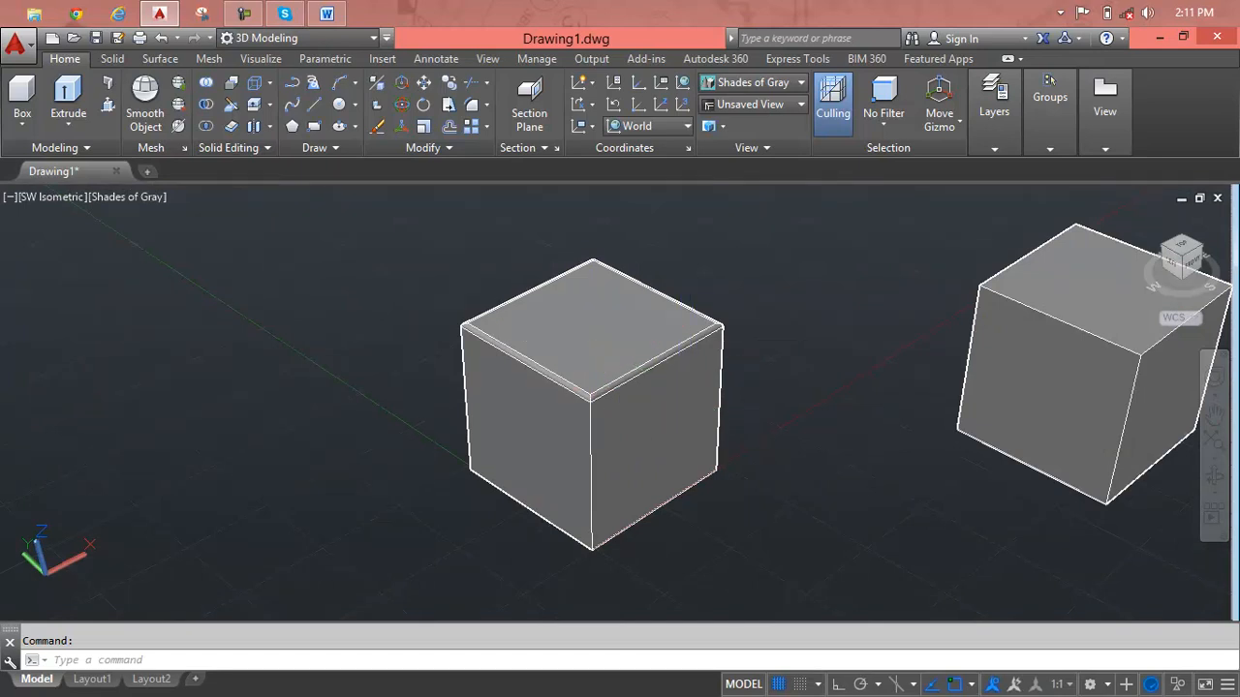
key("ctrl+z")
key("ctrl+z")
key("ctrl+z")
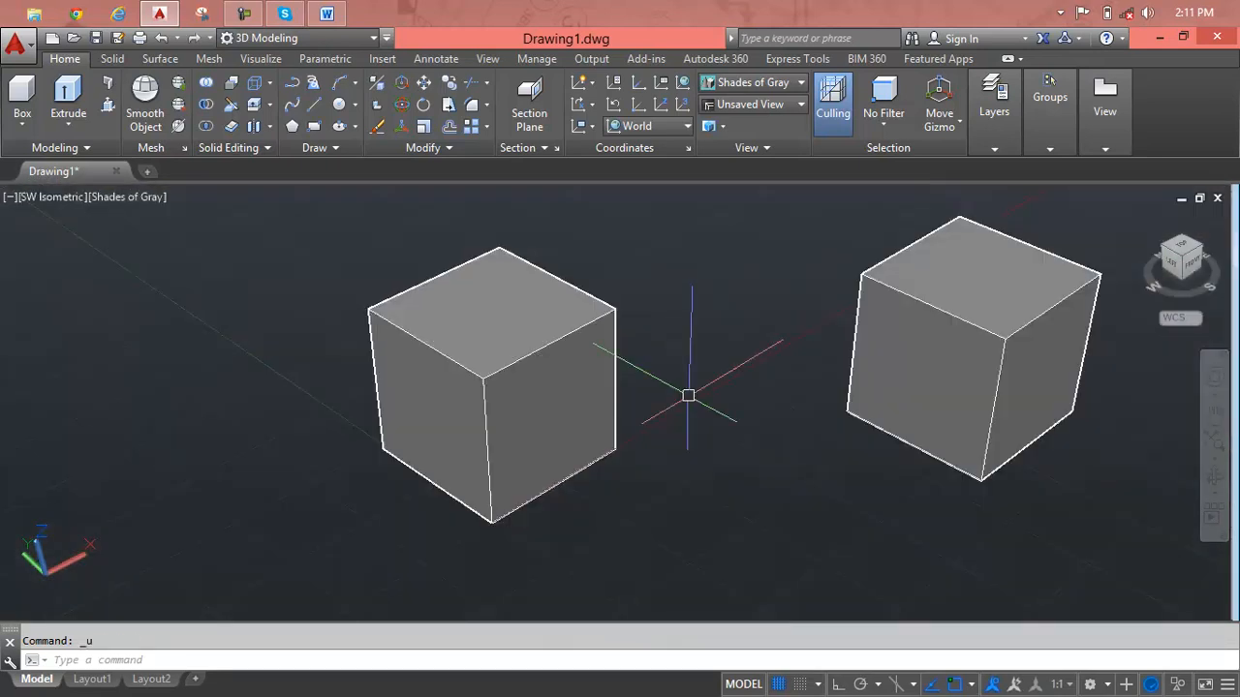
Fillet all four top edges of the original cube with a 4'-0" radius.
type("f")
key("Return")
left_click(552, 344)
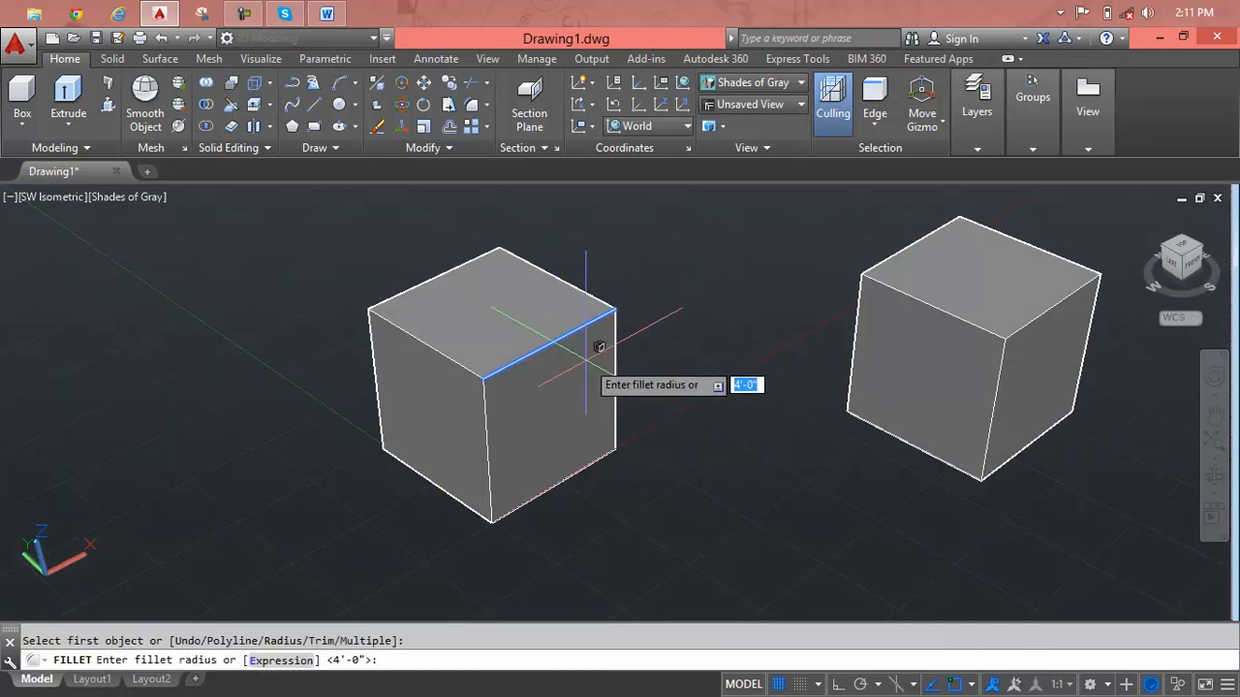
key("Return")
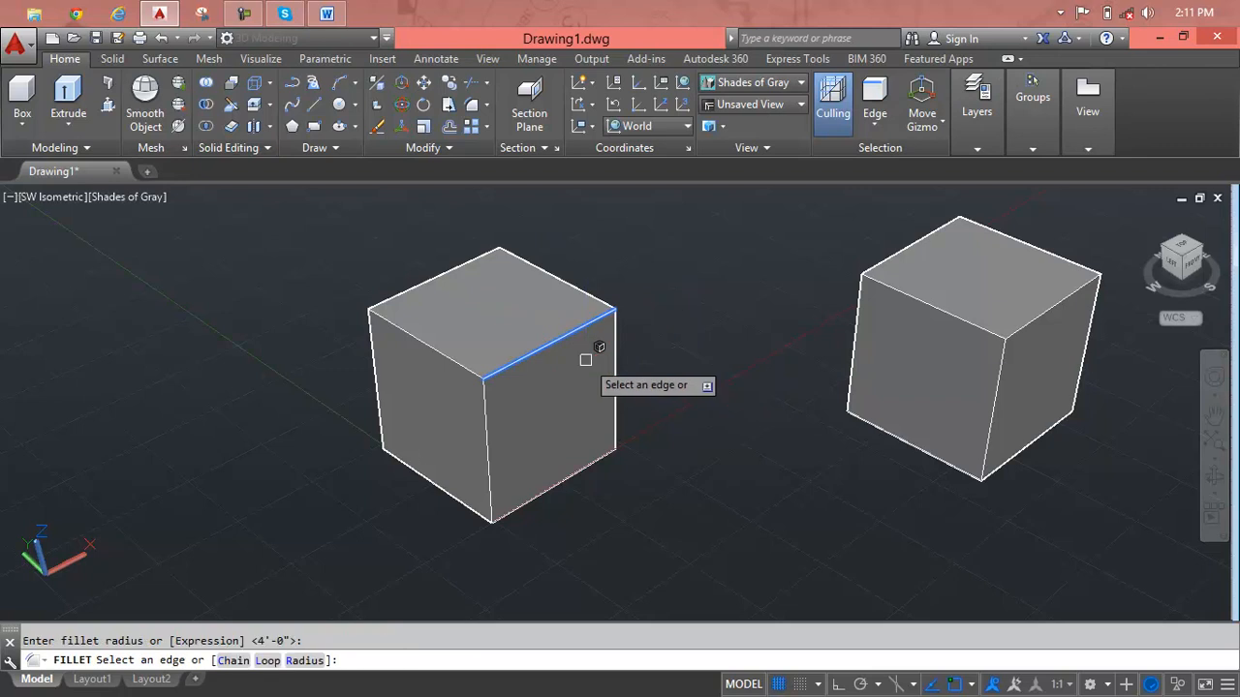
left_click(455, 364)
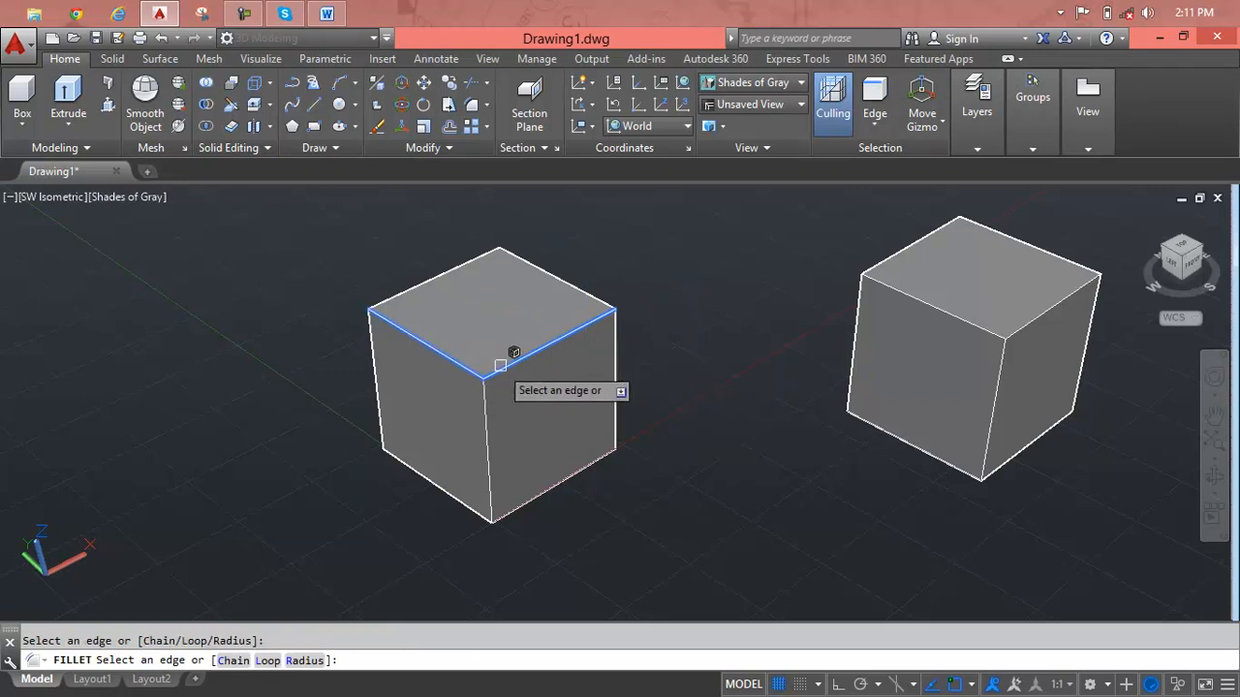
left_click(512, 366)
left_click(587, 294)
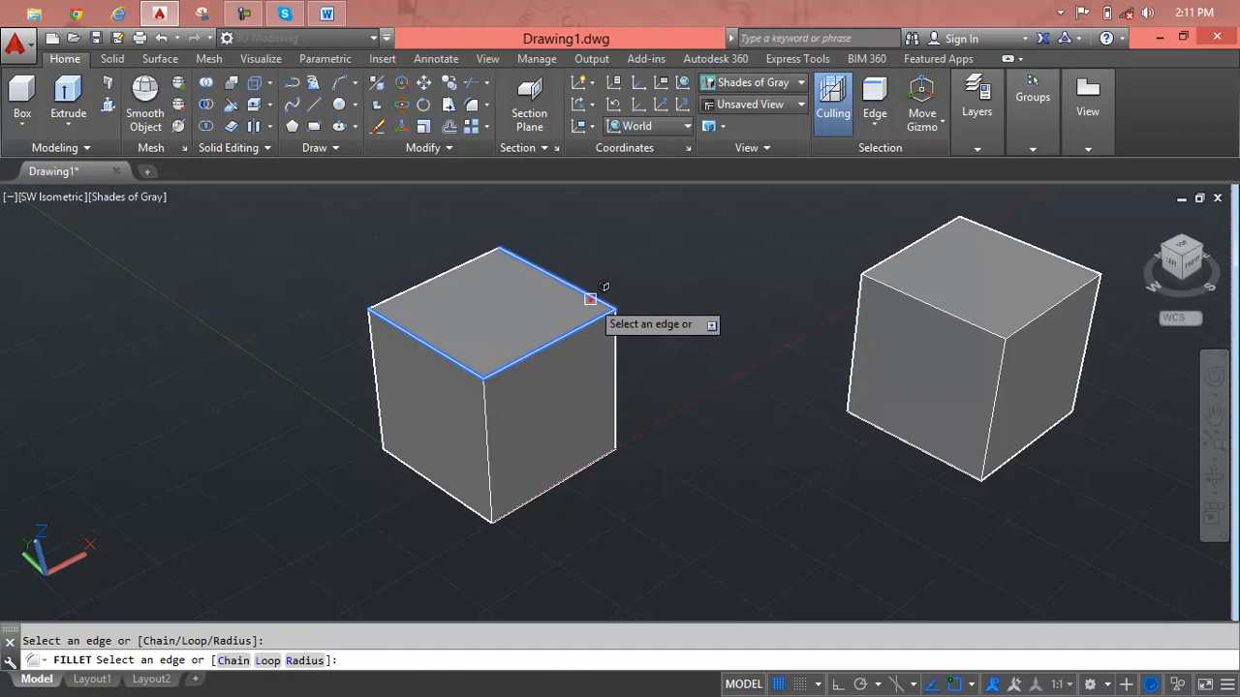
left_click(455, 268)
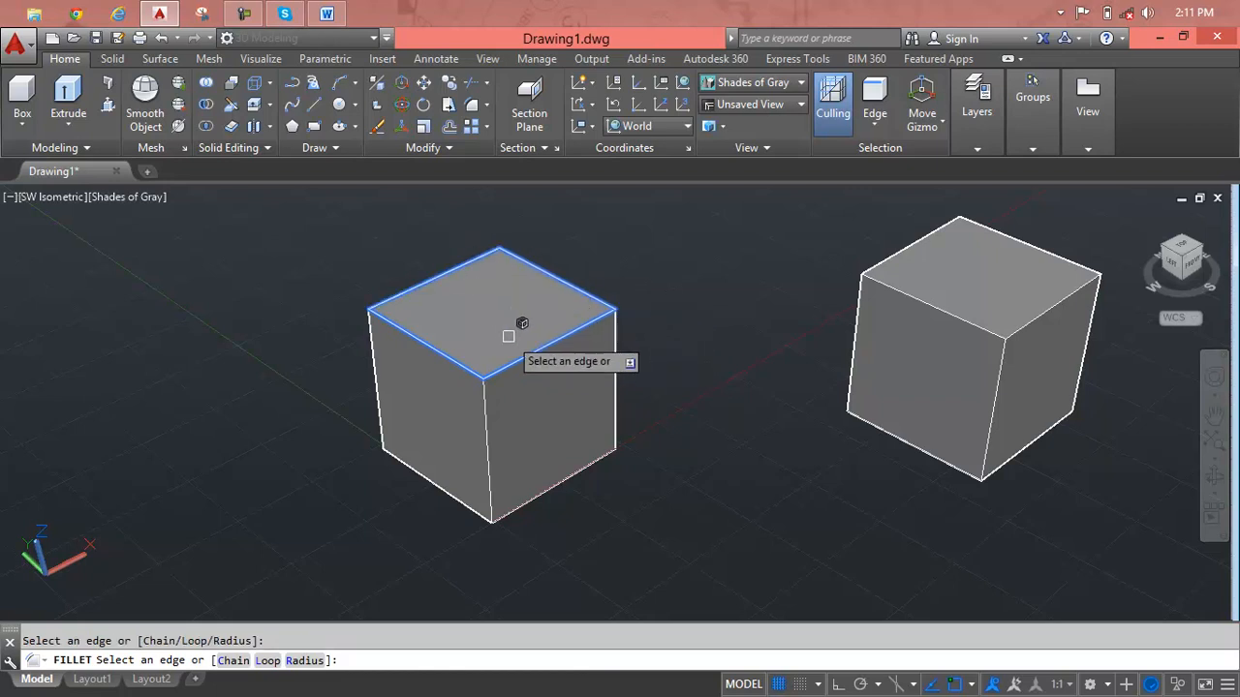
key("Return")
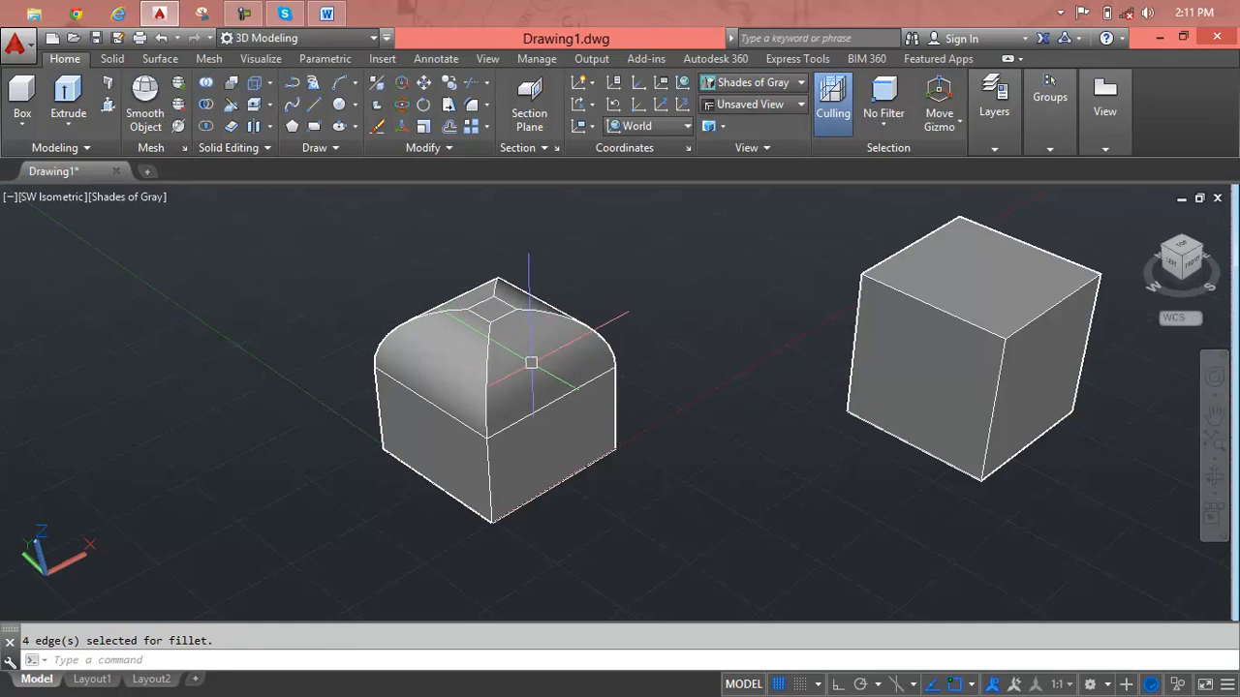
Inspect the filleted cube, delete it, and bring the remaining cube to the middle of the view.
scroll(531, 362, "up", 3)
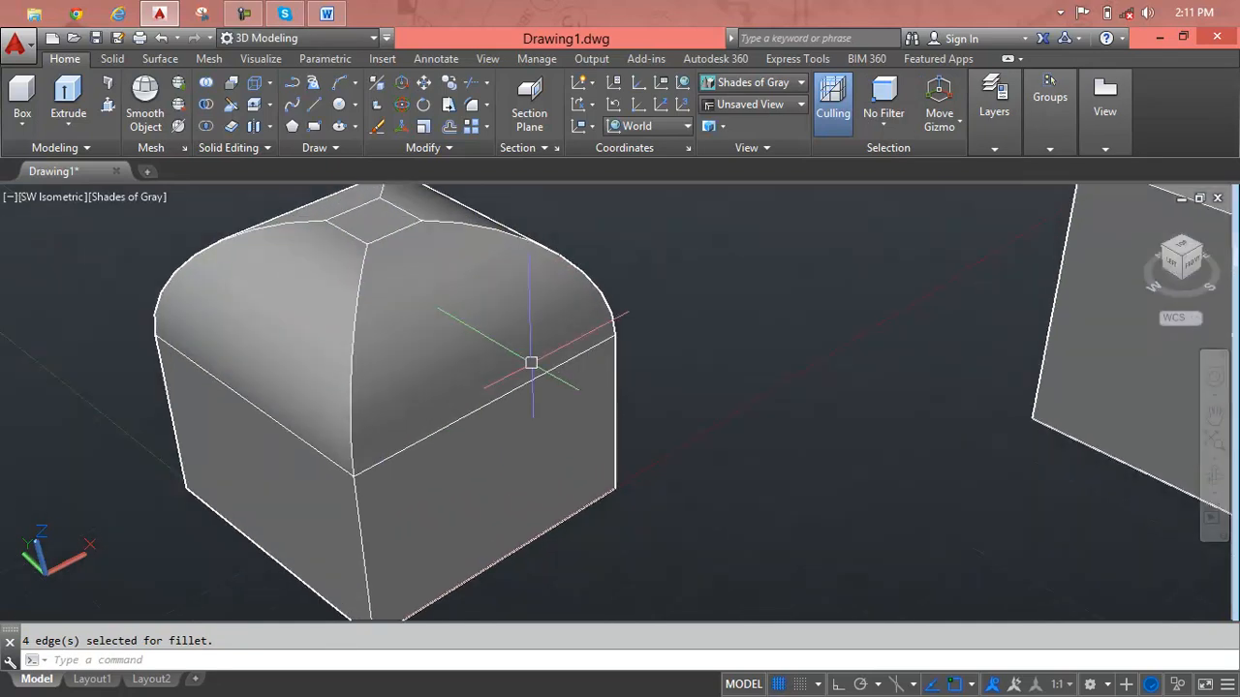
scroll(531, 362, "down", 3)
key("Return")
left_click(531, 360)
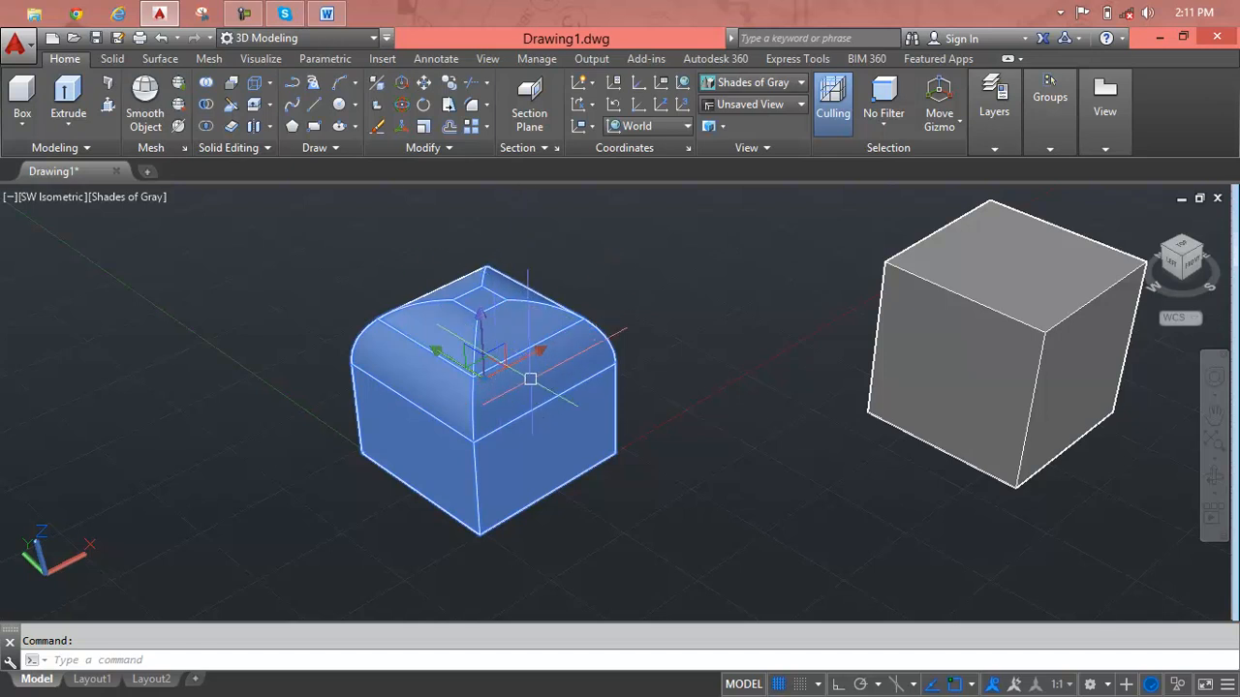
key("Delete")
scroll(890, 337, "down", 2)
mouse_move(886, 344)
middle_mouse_down()
mouse_move(593, 388)
mouse_move(497, 421)
middle_mouse_up()
scroll(518, 407, "up", 2)
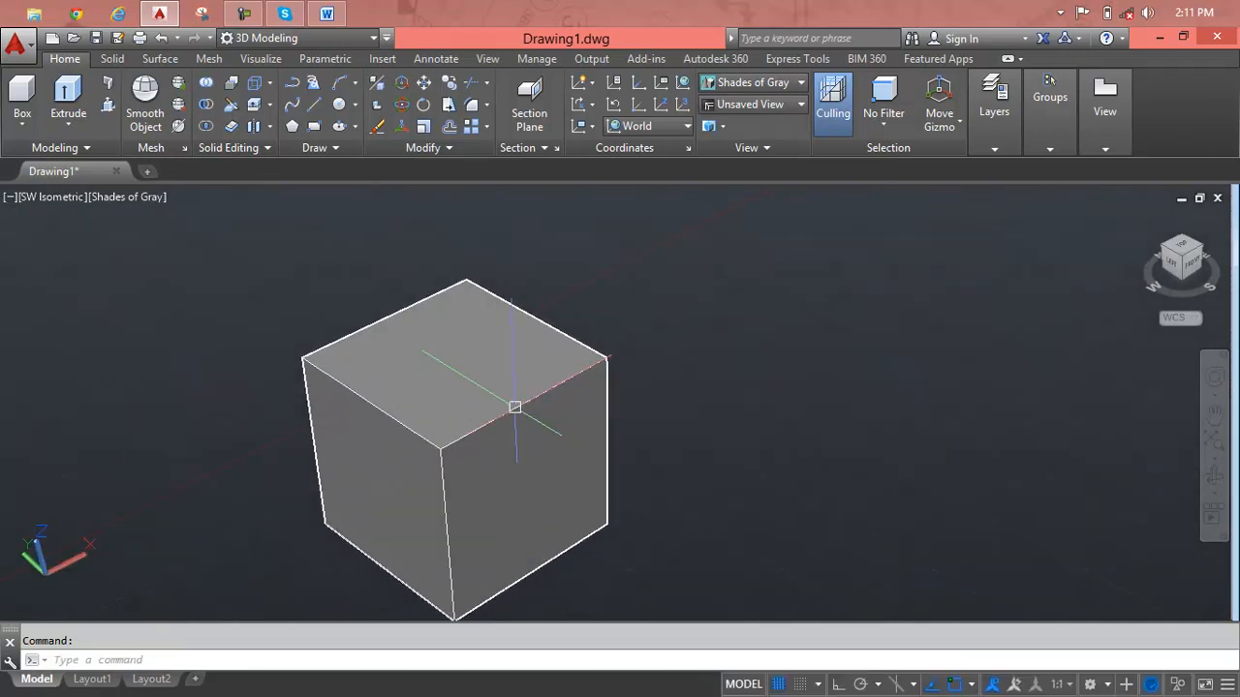
key("Escape")
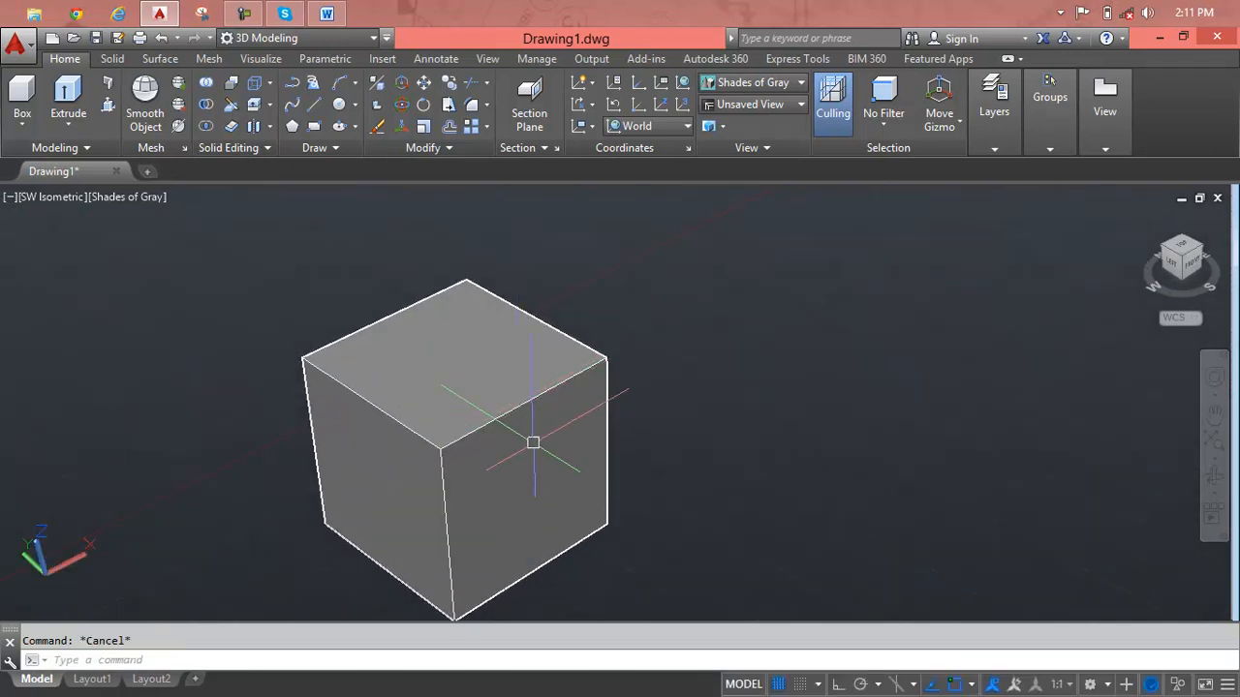
Start a Chamfer at the top edge of the cube's front face, accepting the front face as base surface.
left_click(487, 105)
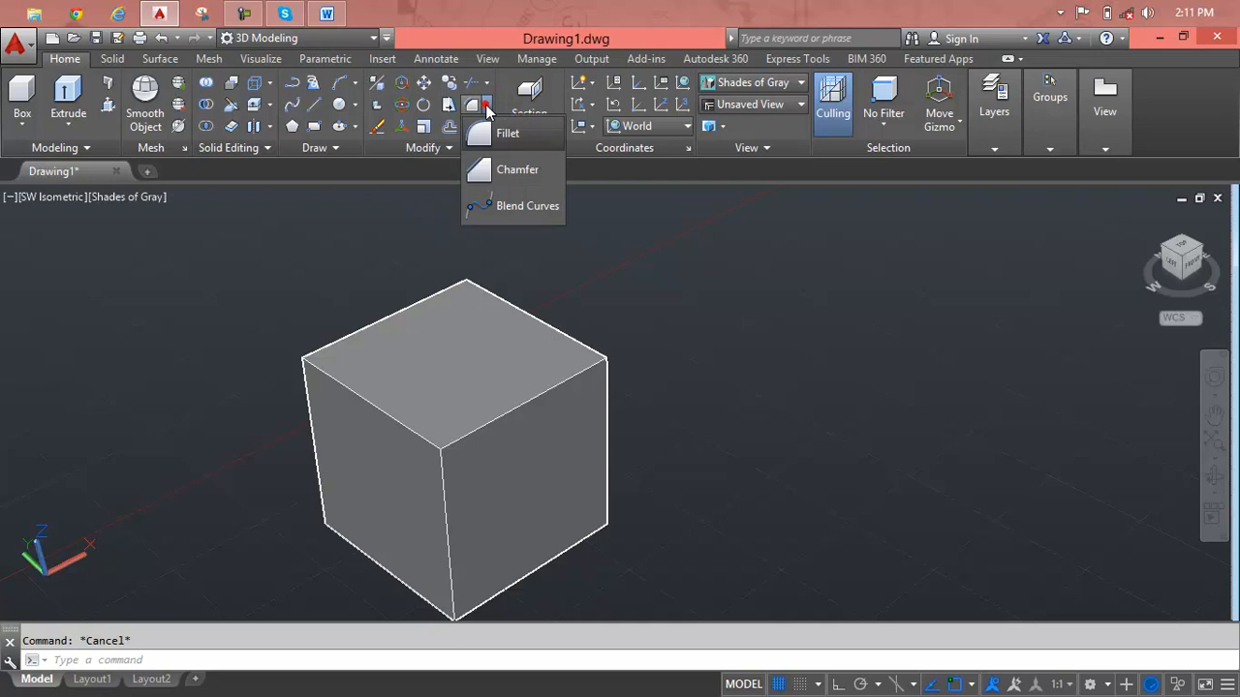
left_click(490, 170)
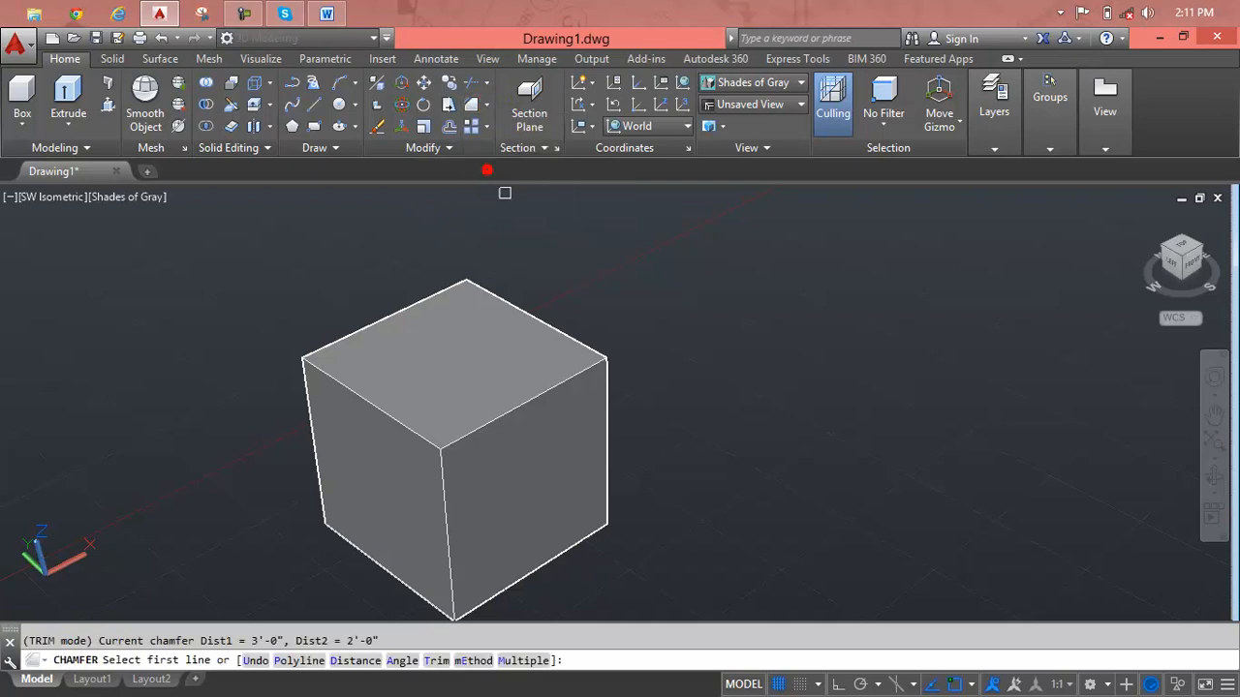
left_click(517, 403)
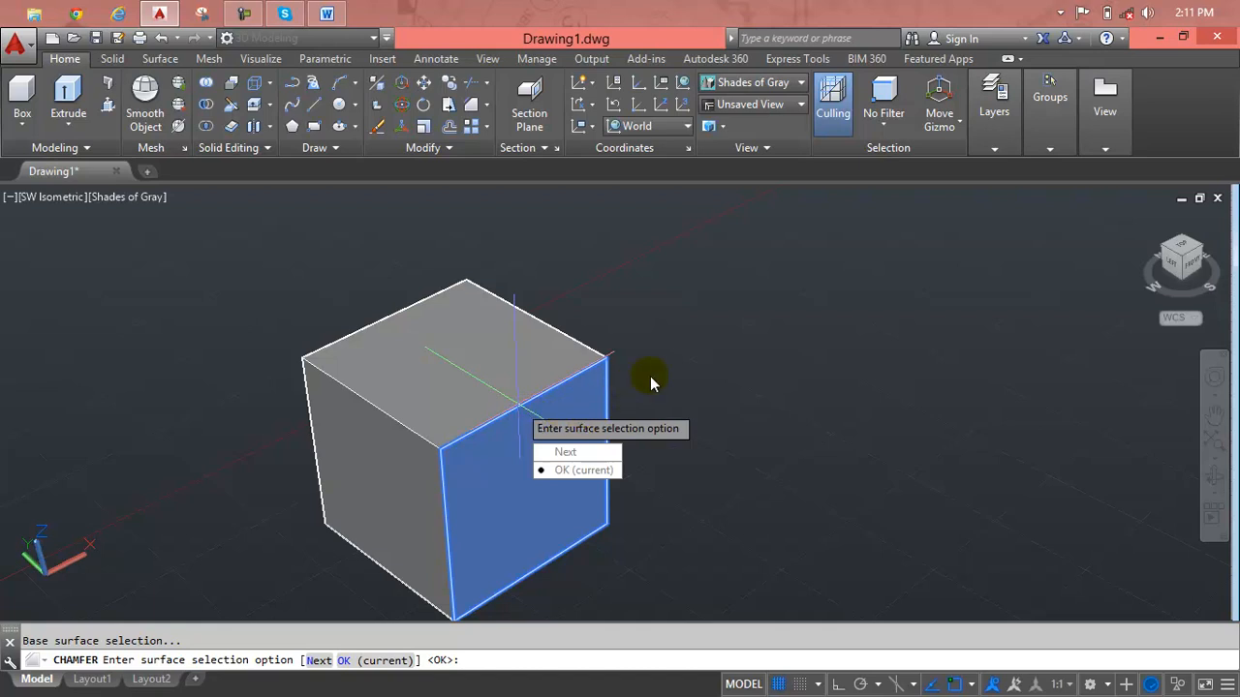
type("m")
key("BackSpace")
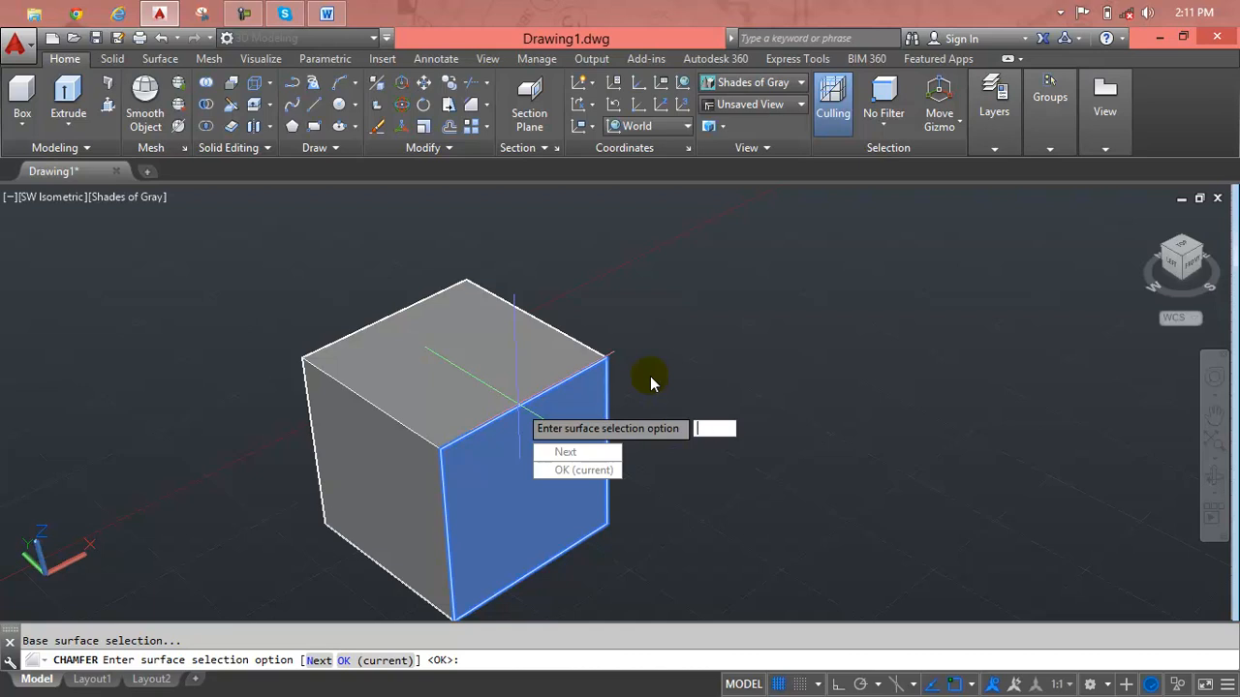
left_click(567, 452)
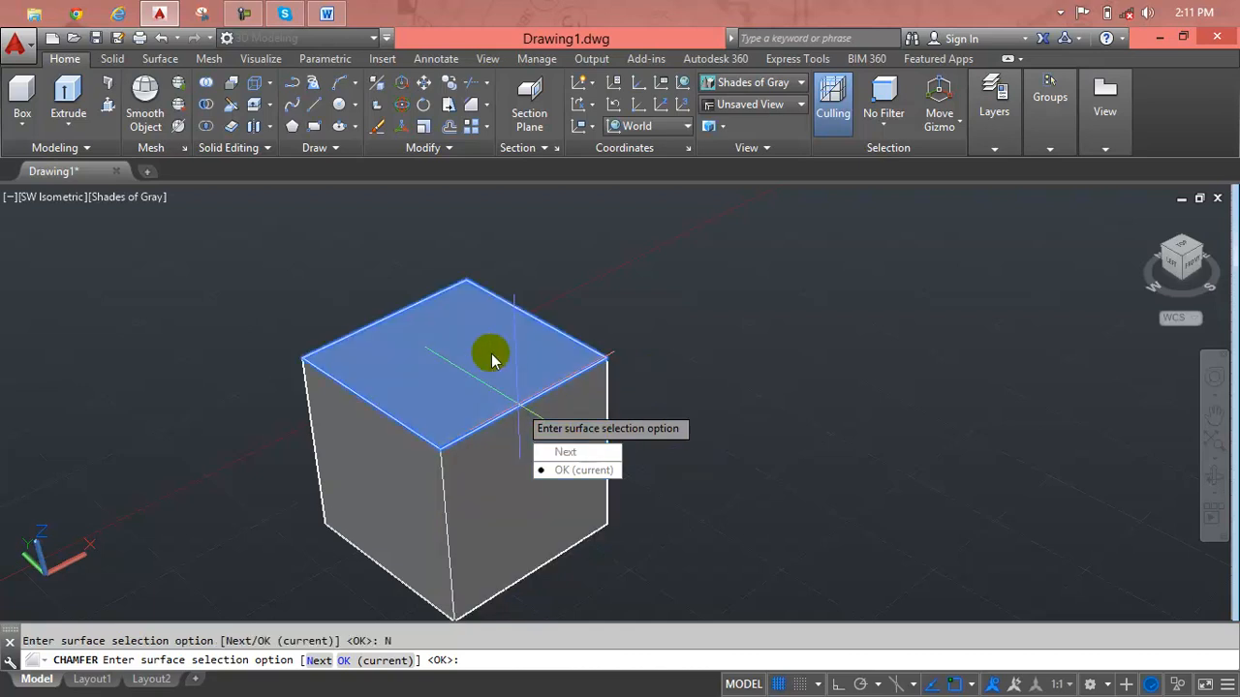
left_click(566, 452)
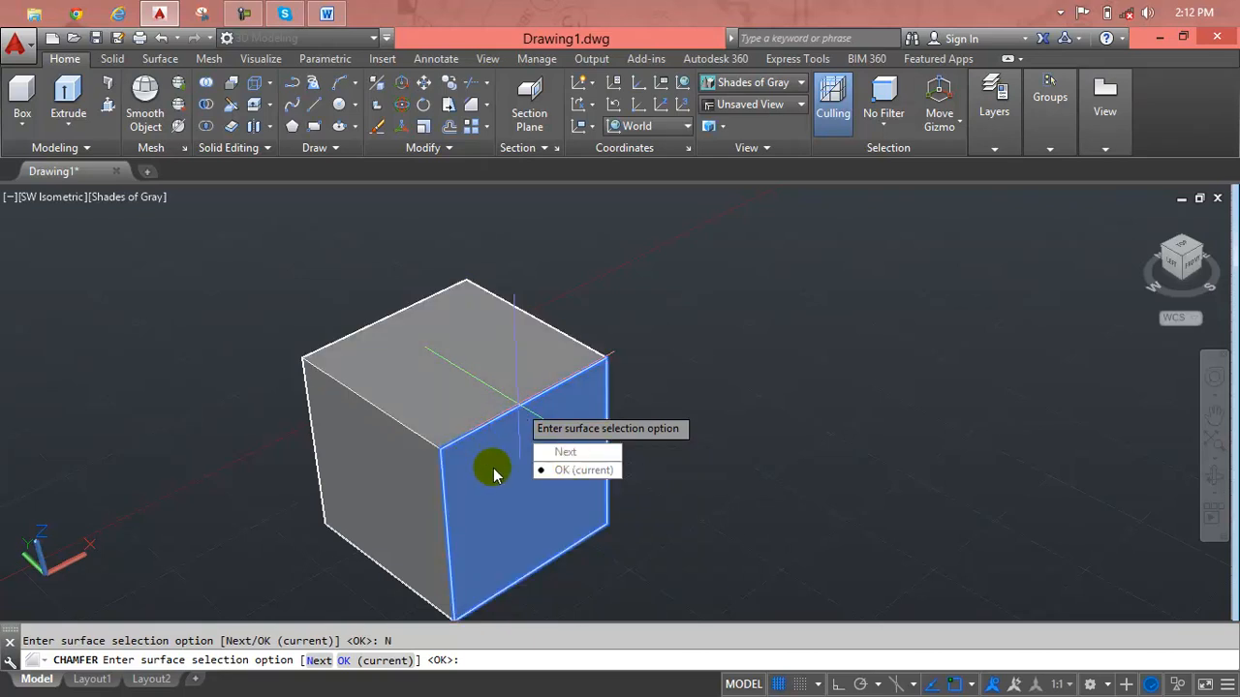
left_click(562, 470)
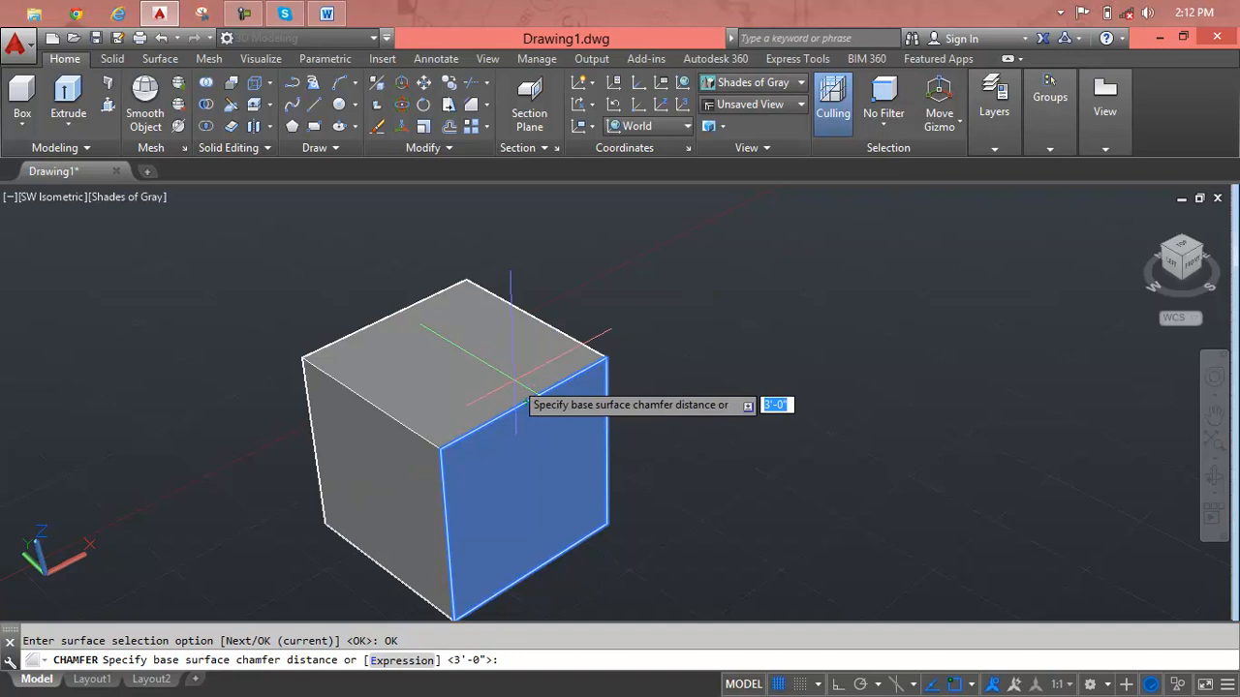
Chamfer the front face's top edge with a base surface distance of 3'-0" and an other surface distance of 3".
key("Return")
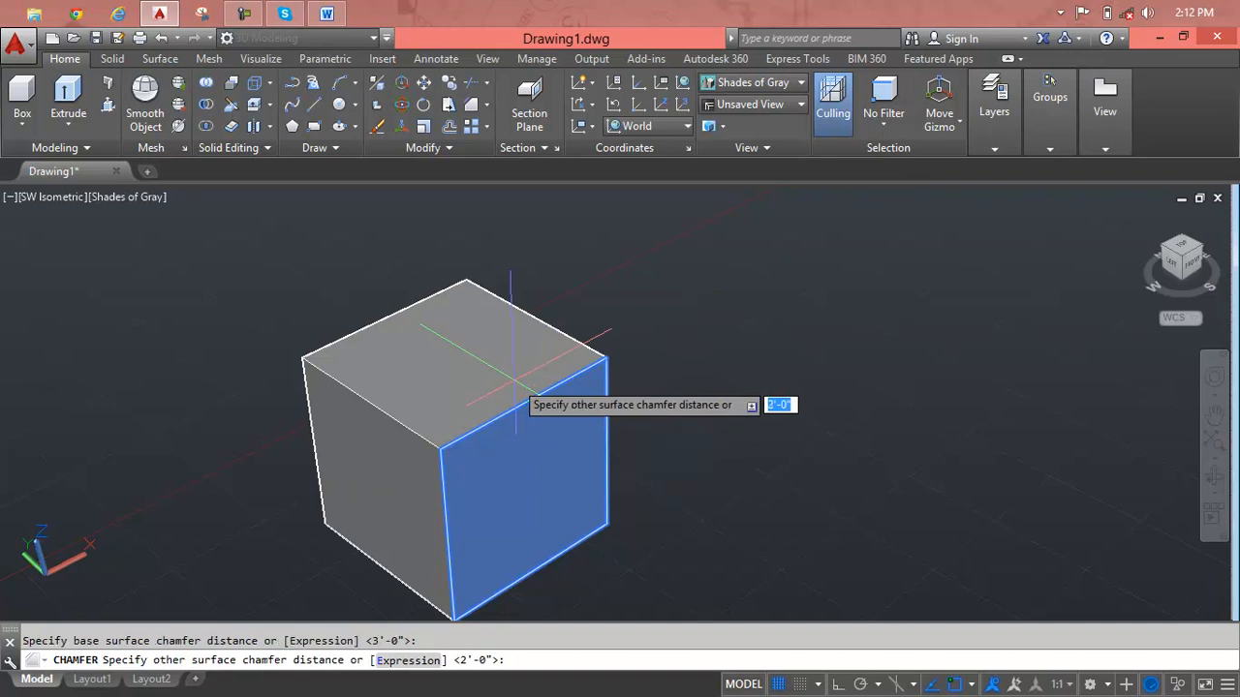
type("3")
key("Return")
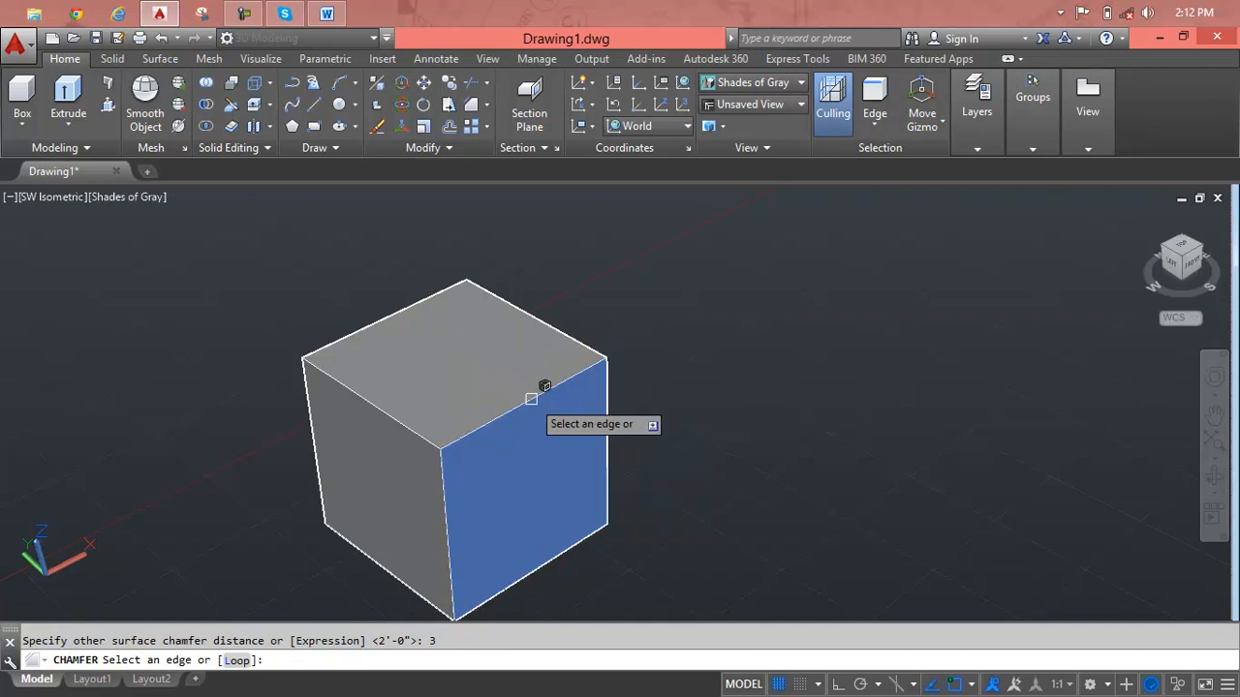
left_click(531, 399)
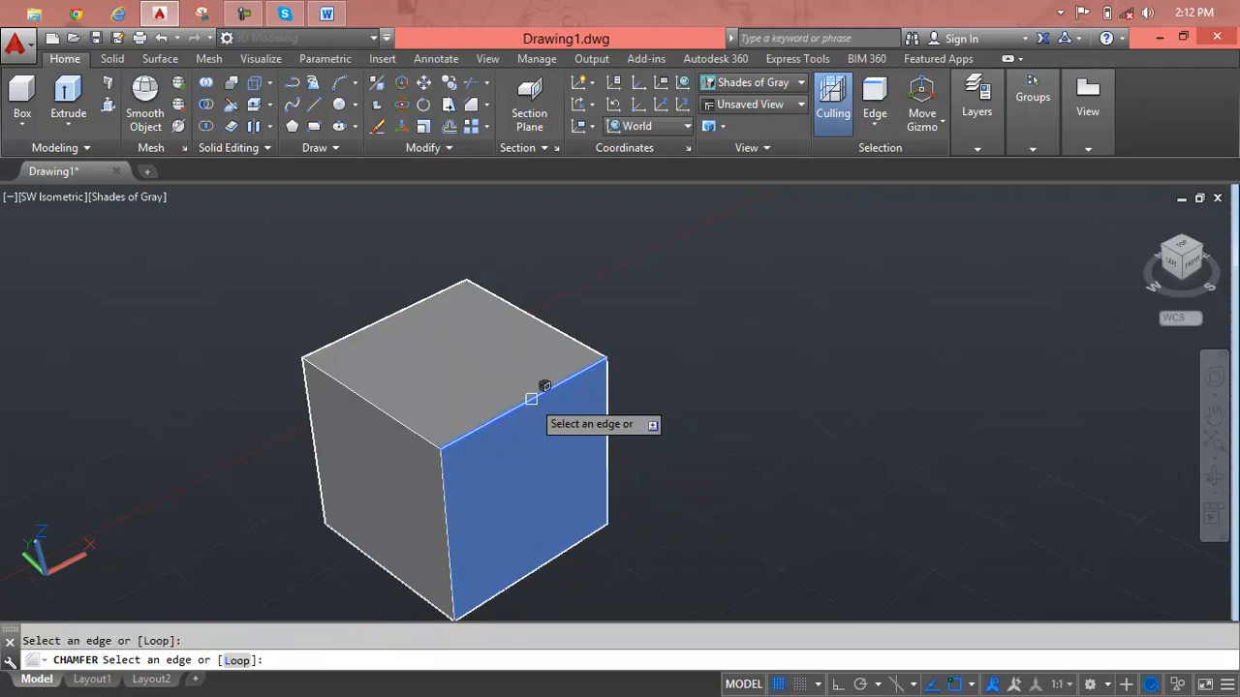
key("Return")
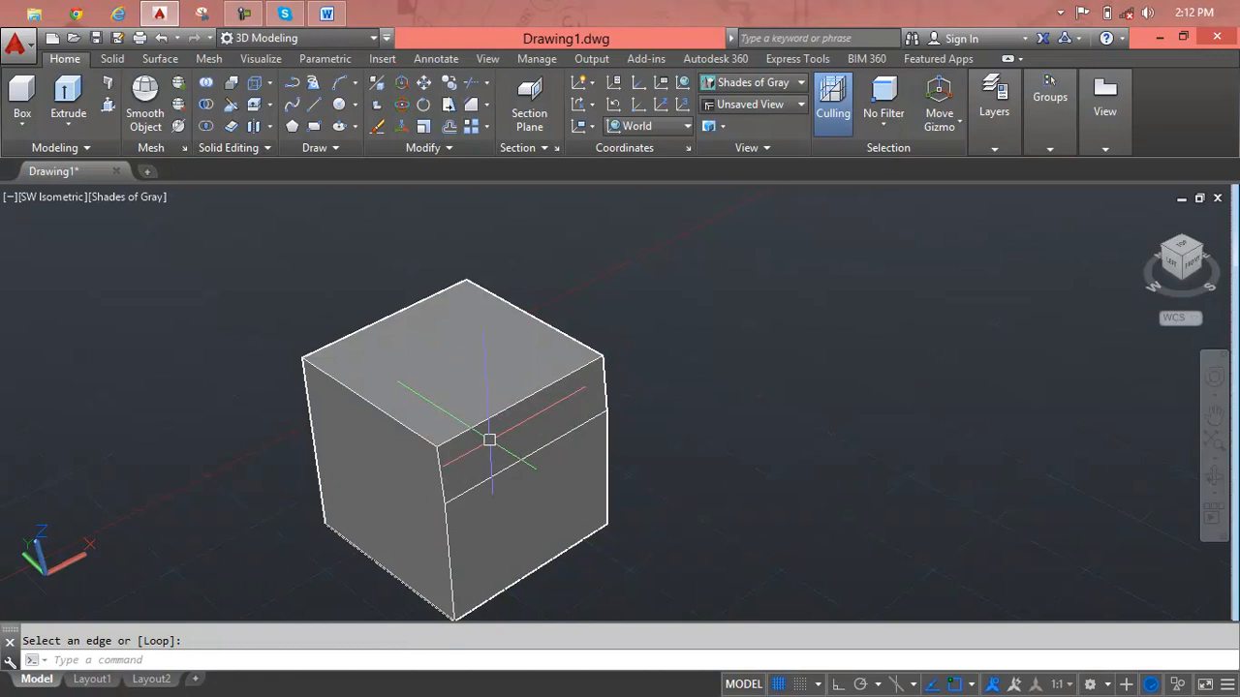
Inspect the chamfered edge up close and undo the chamfer on the cube.
scroll(489, 440, "up", 3)
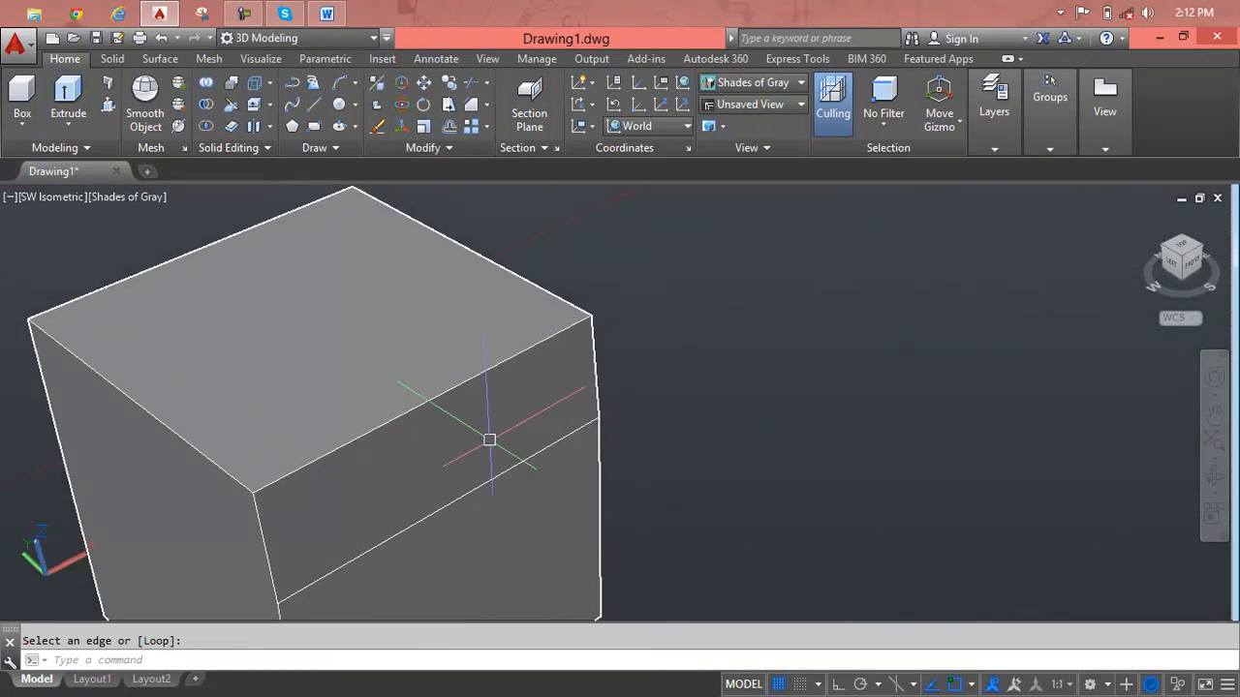
scroll(489, 440, "down", 3)
key("ctrl+z")
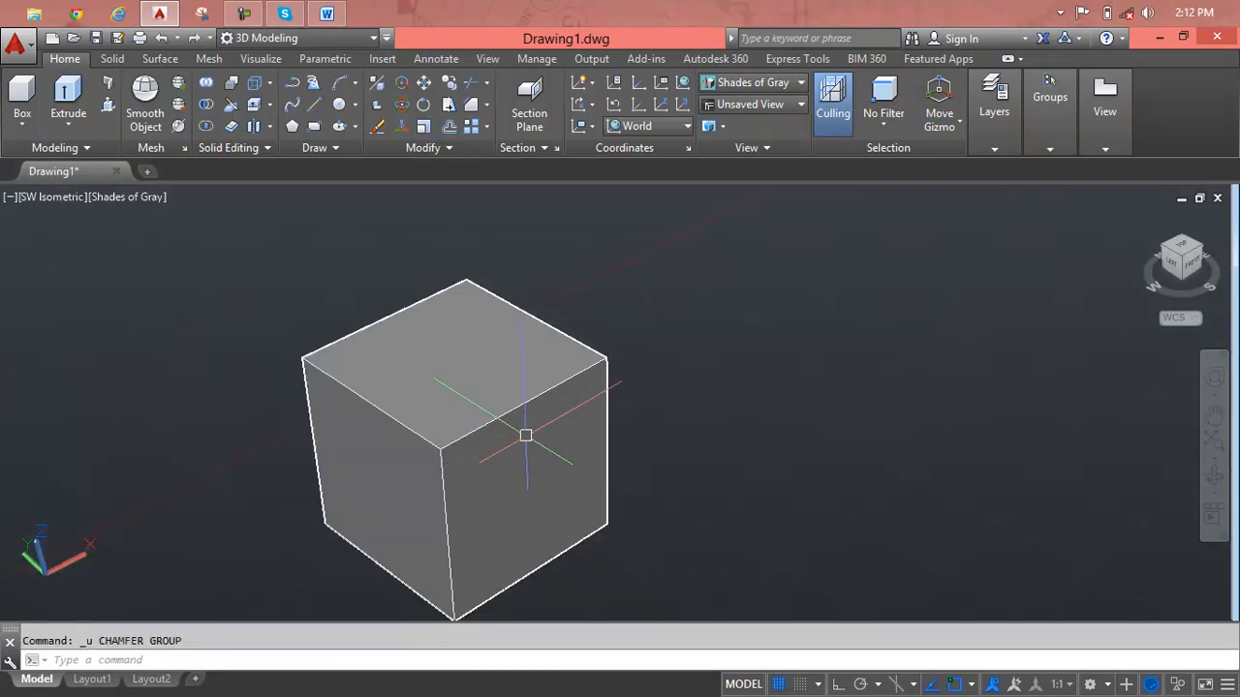
key("Escape")
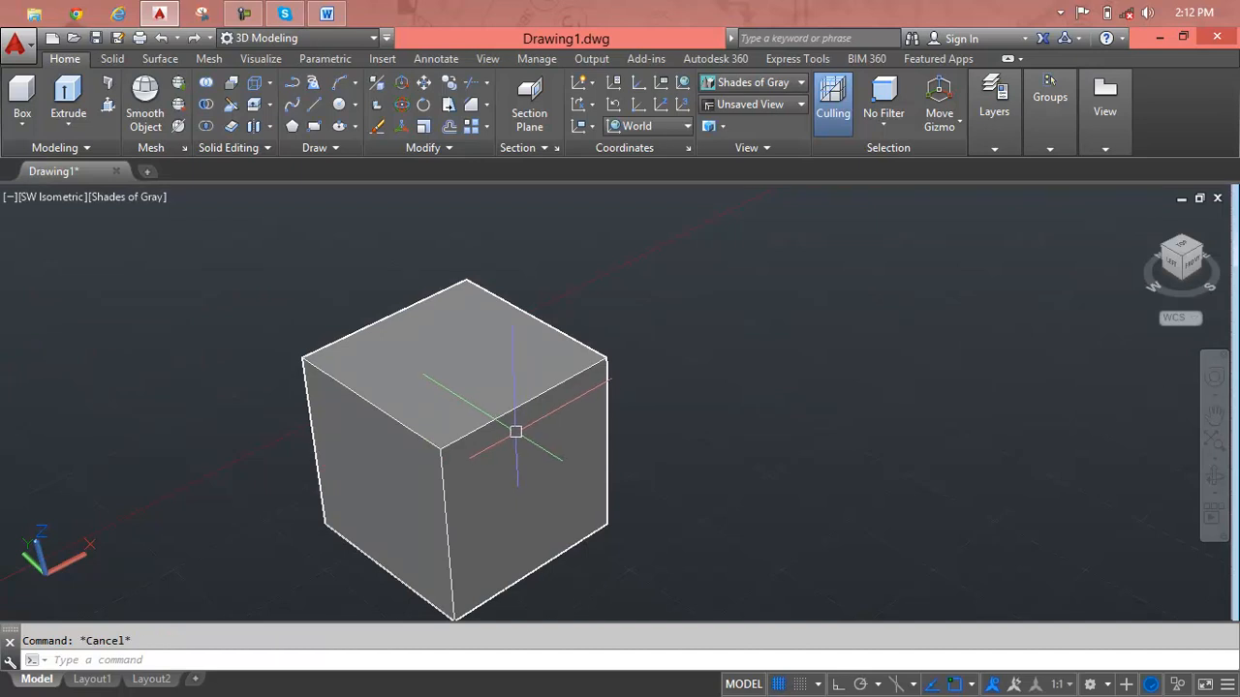
Chamfer the front face's top edge with a base surface distance of 3' and an other surface distance of 2'-0".
type("cha")
key("Return")
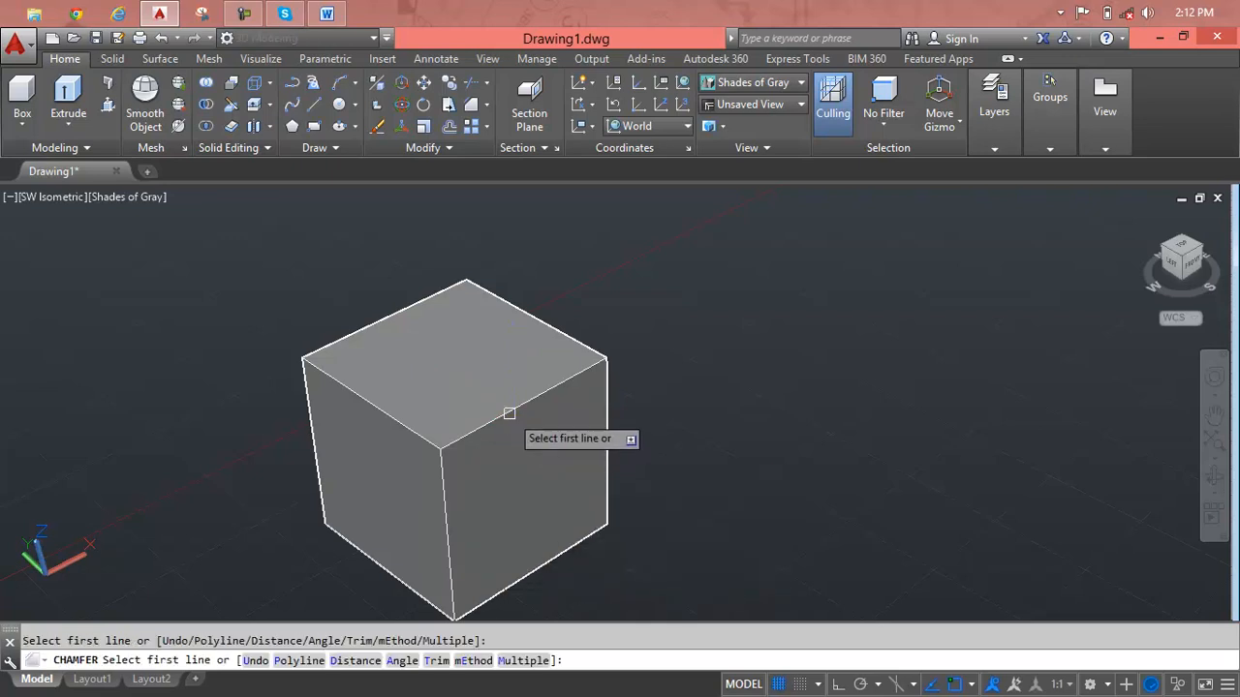
left_click(509, 413)
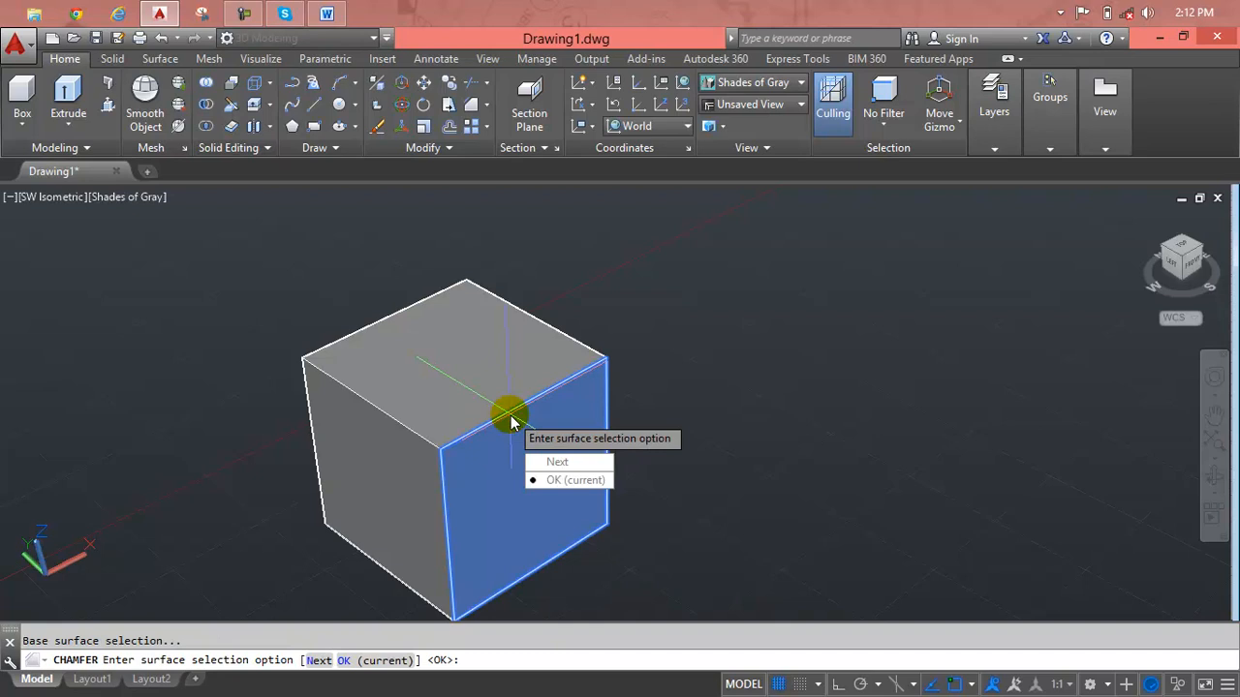
key("Return")
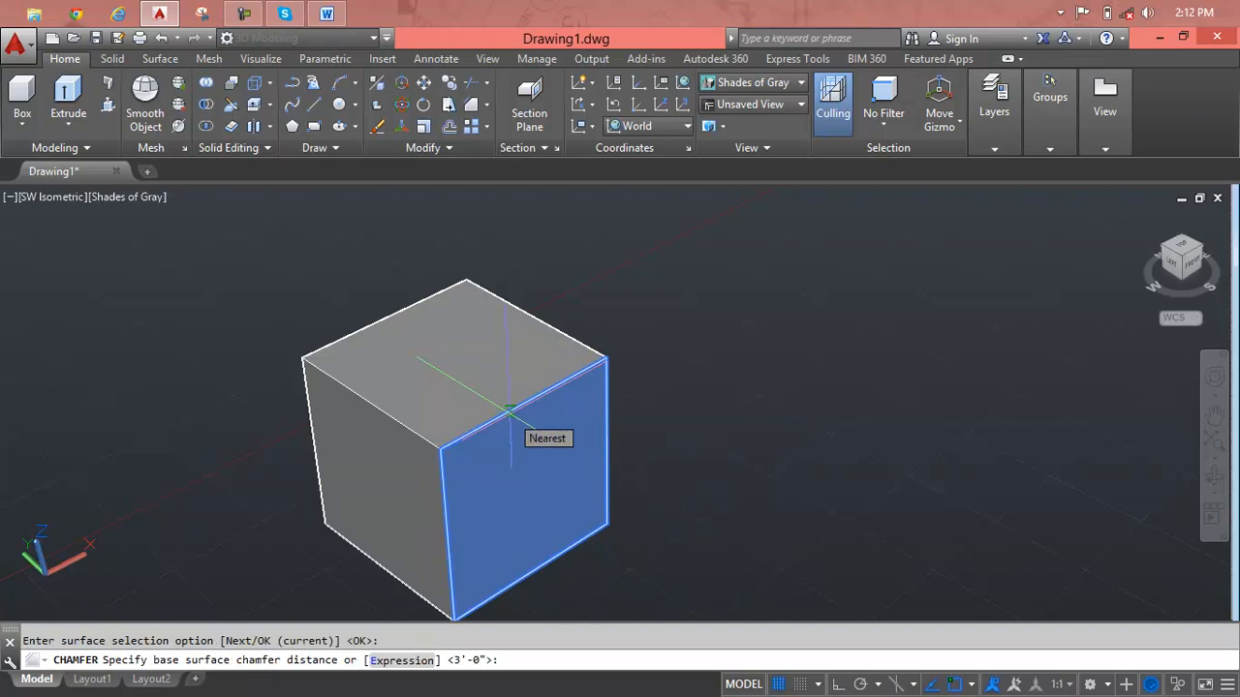
type("3")
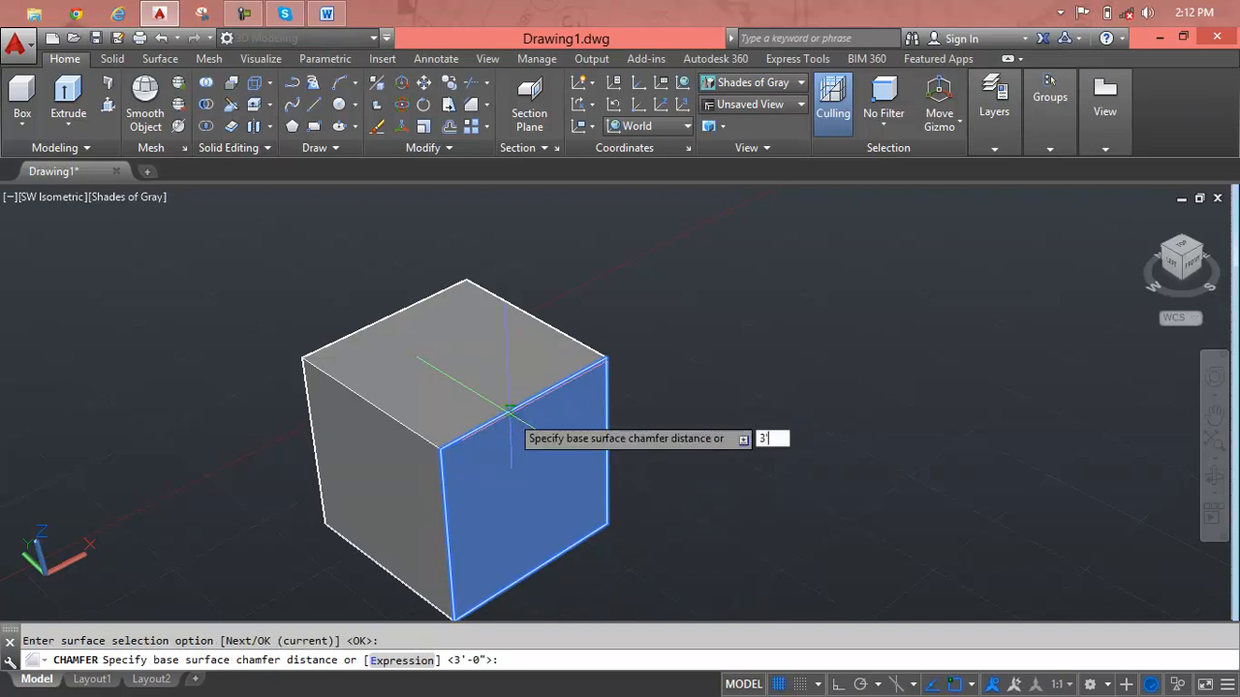
key("Return")
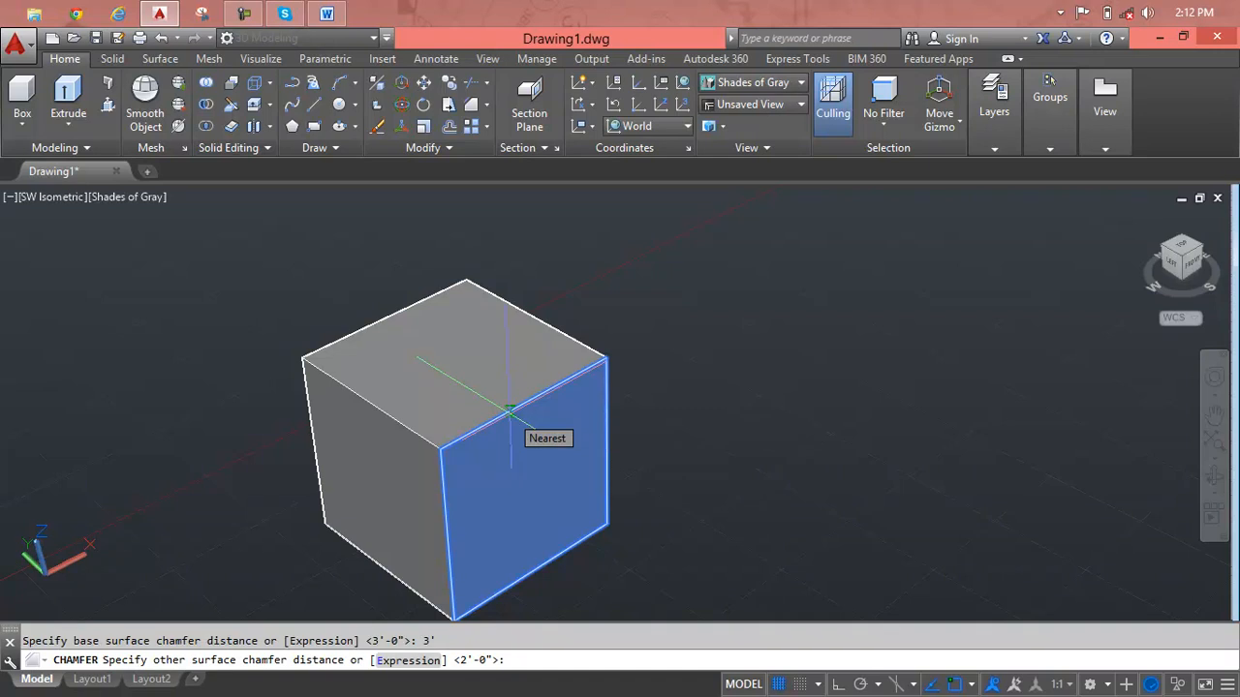
key("Return")
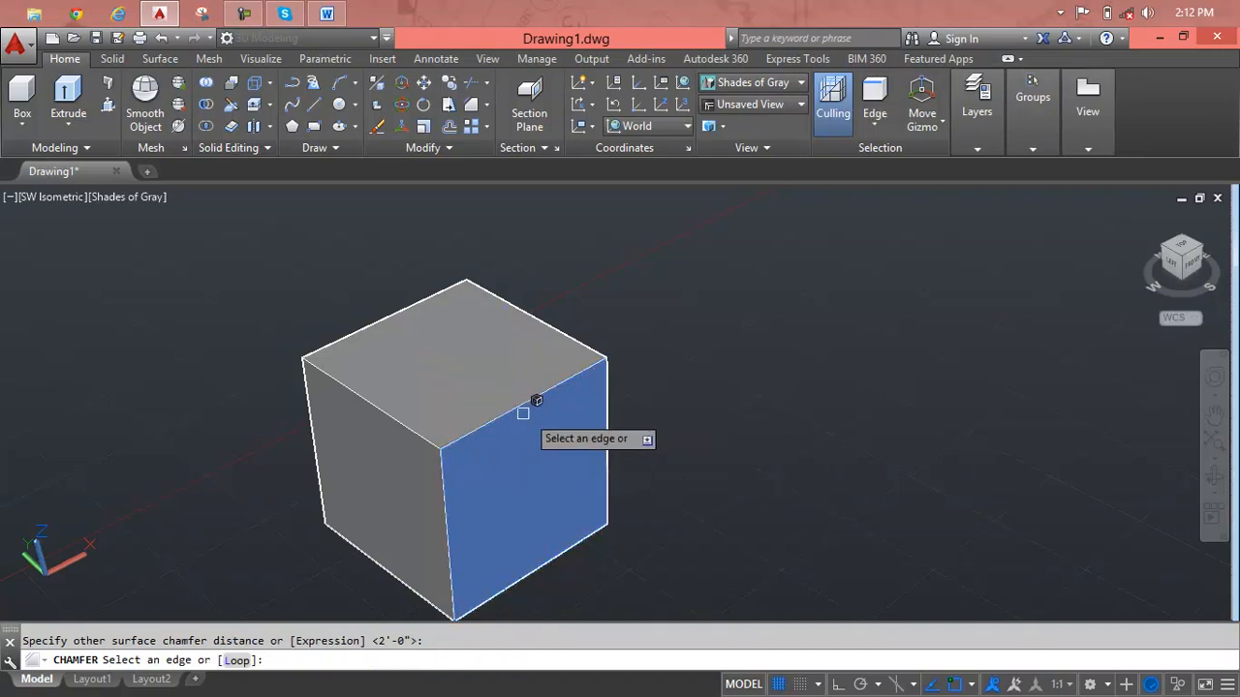
left_click(520, 410)
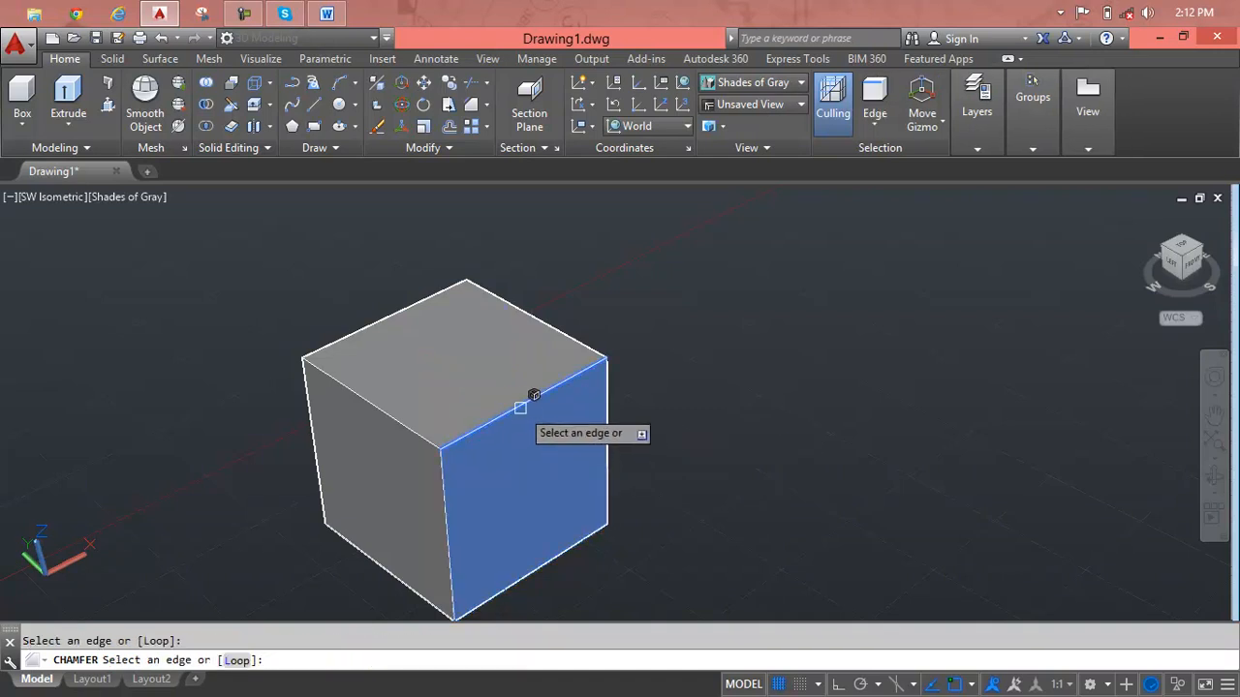
key("Return")
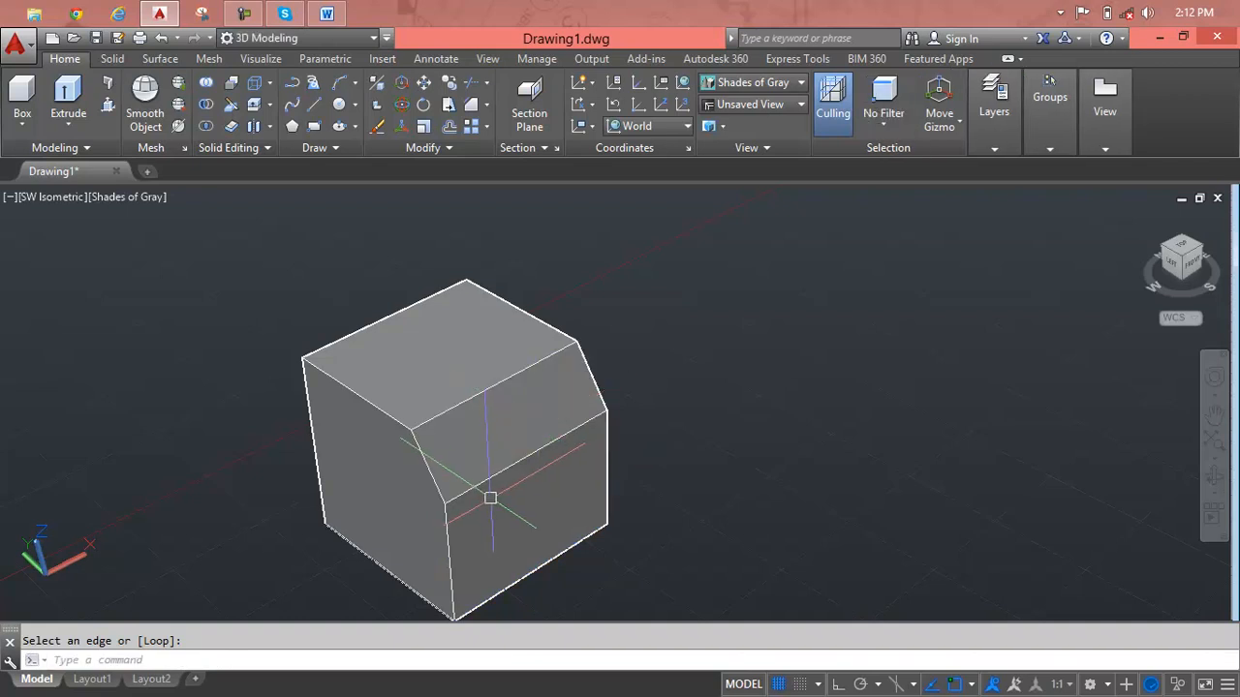
Examine the bevel along the front face's top edge up close and from the cube's left side.
scroll(591, 407, "up", 3)
middle_click_drag(465, 475, 513, 339, "shift")
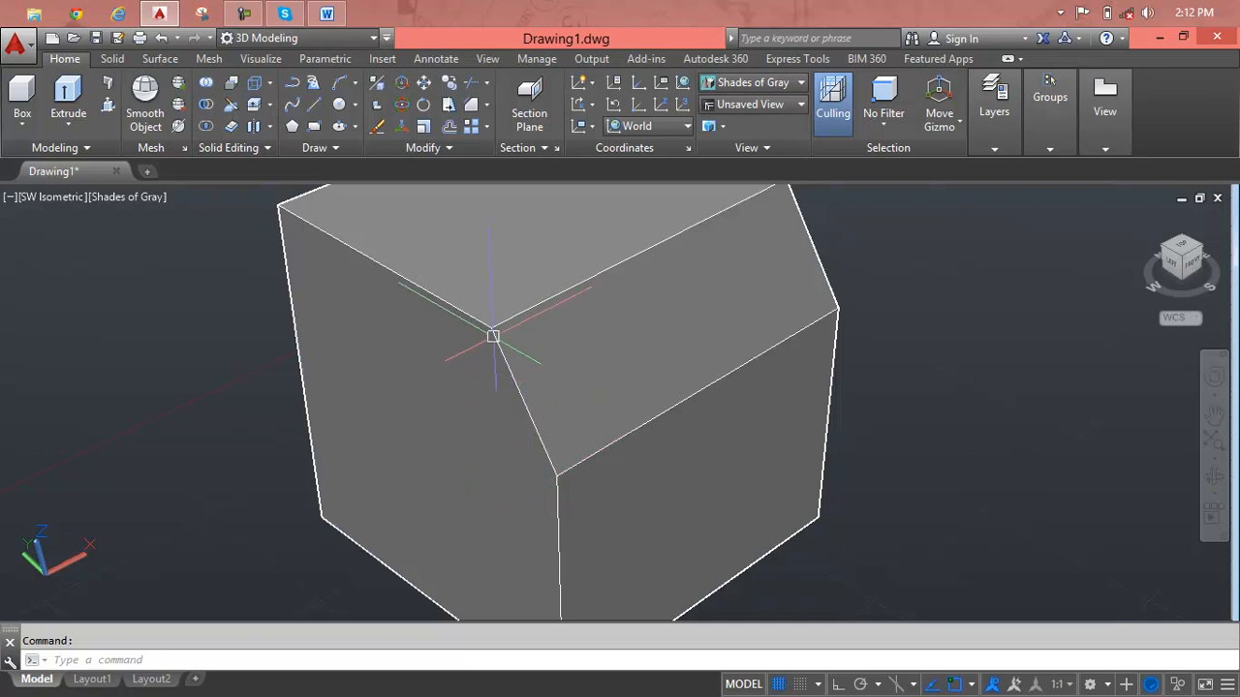
scroll(631, 468, "down", 2)
middle_click_drag(630, 469, 547, 495)
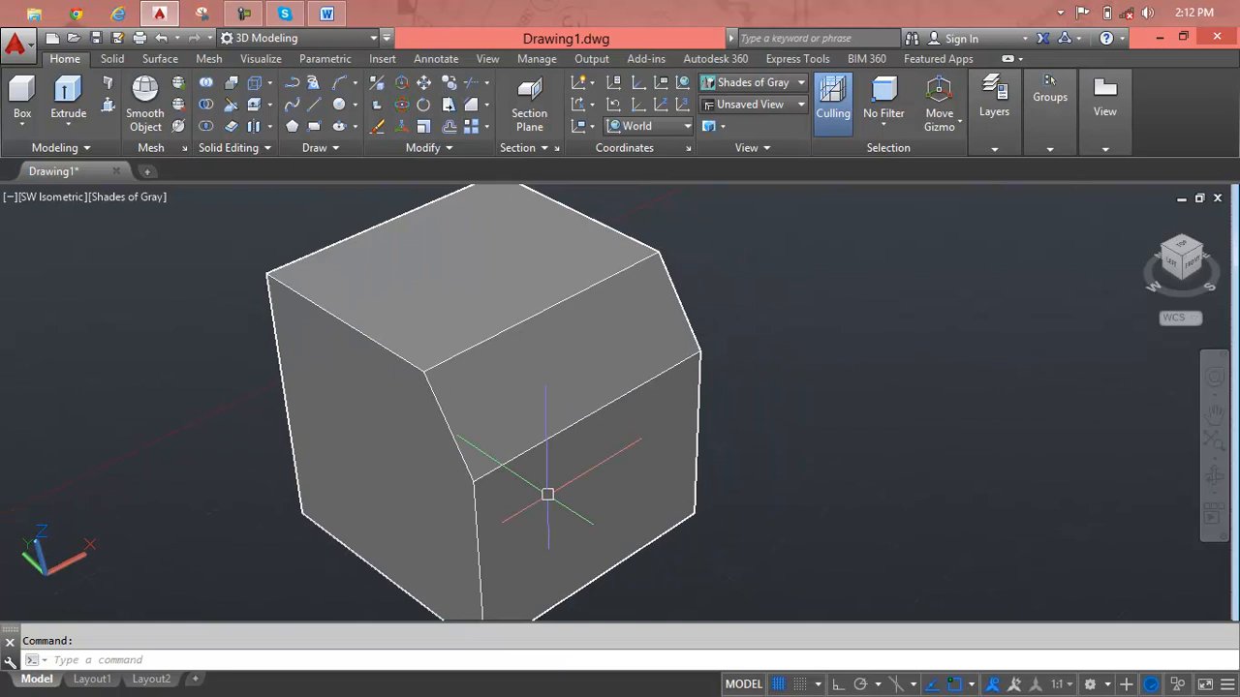
key("Escape")
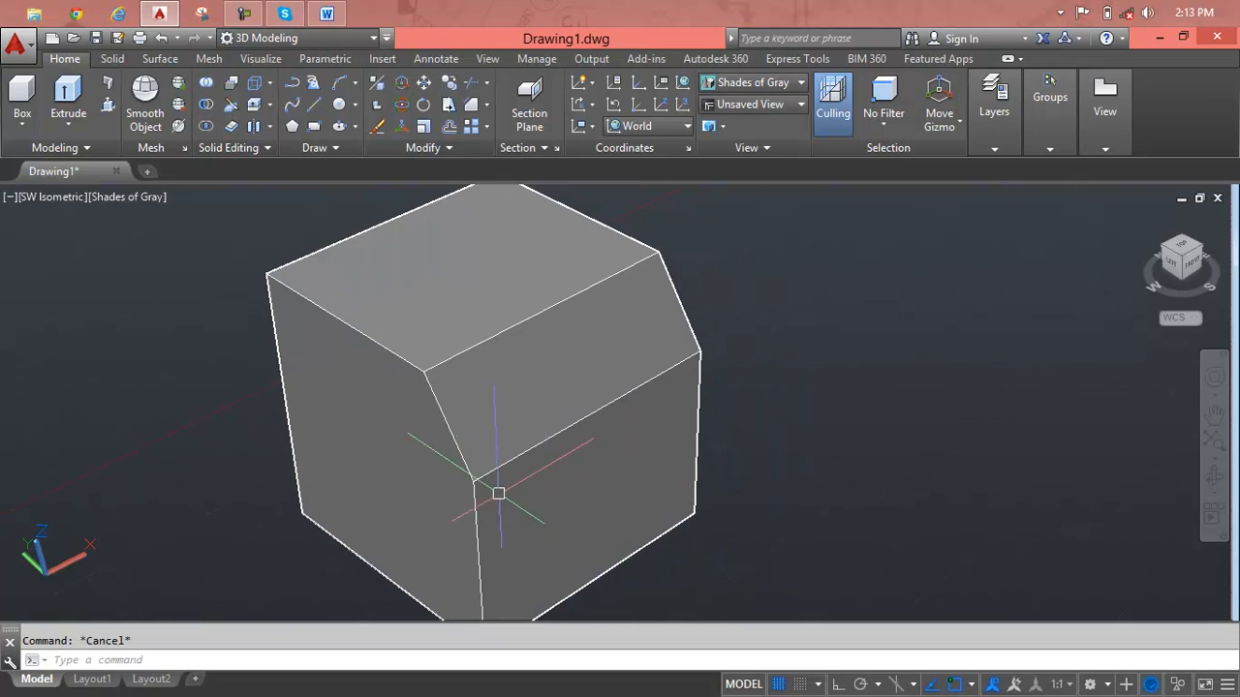
middle_click_drag(495, 493, 574, 480)
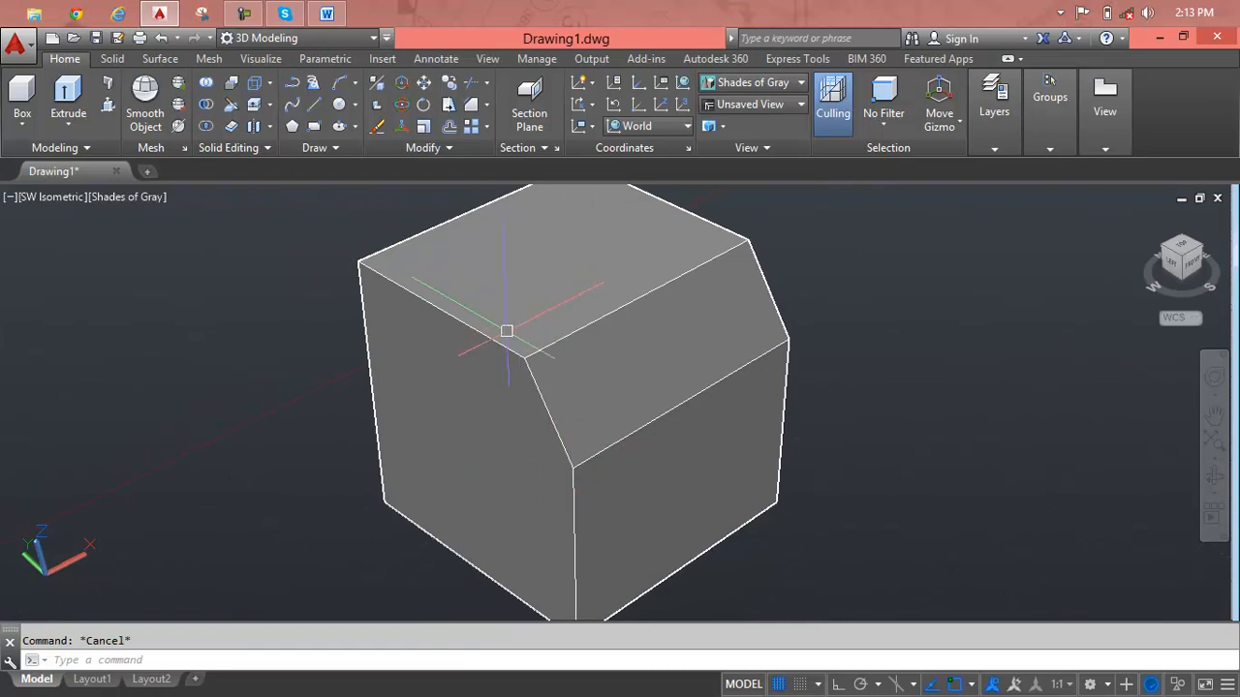
middle_click_drag(499, 350, 546, 355, "shift")
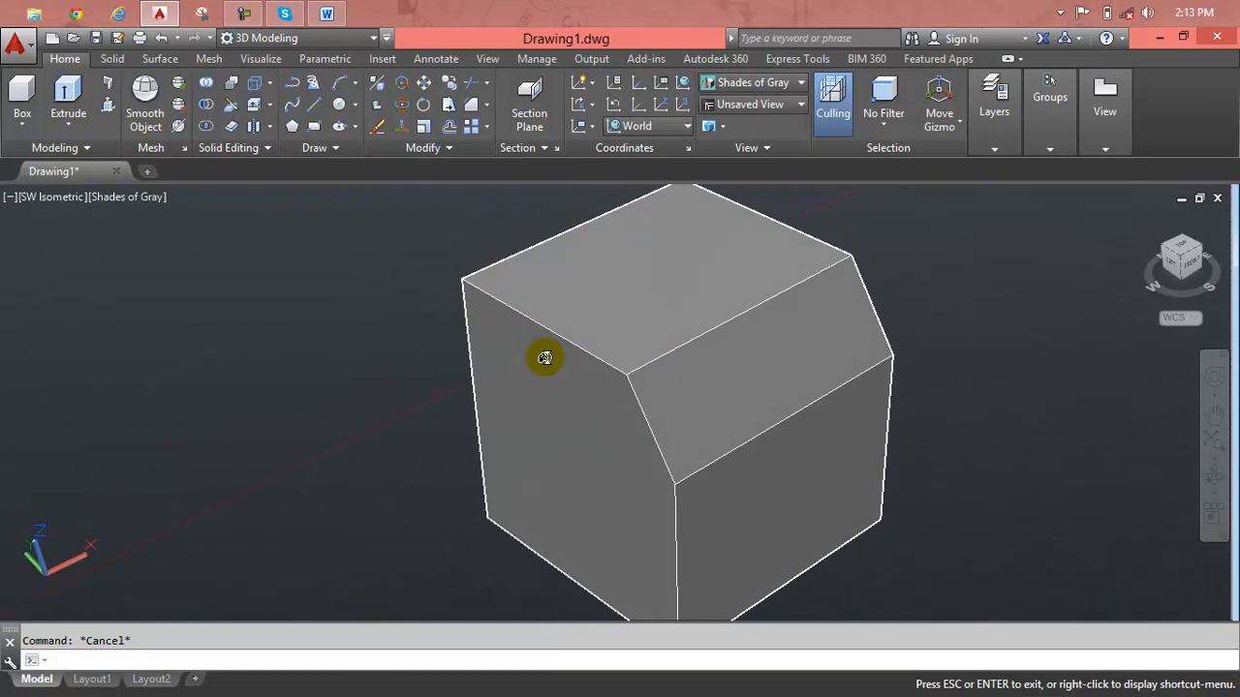
middle_click_drag(574, 448, 689, 445, "shift")
key("Escape")
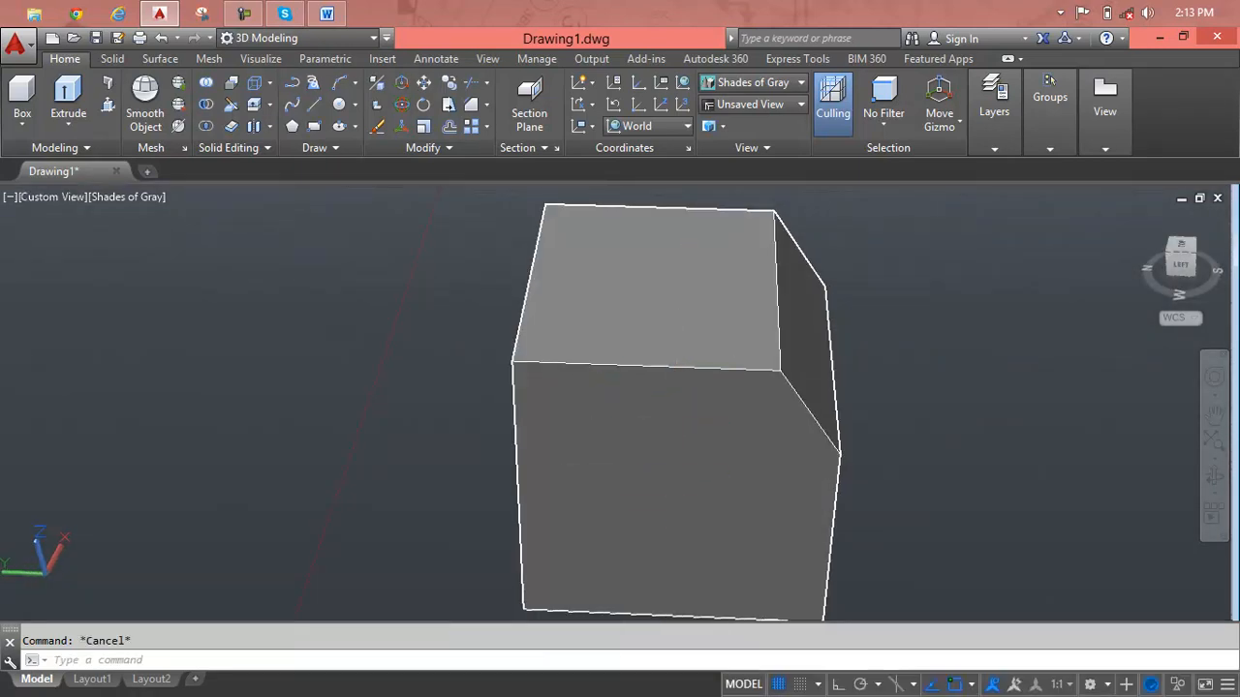
Chamfer the left face's top edge with a base surface distance of 5' and an other surface distance of 2'-0".
type("cha")
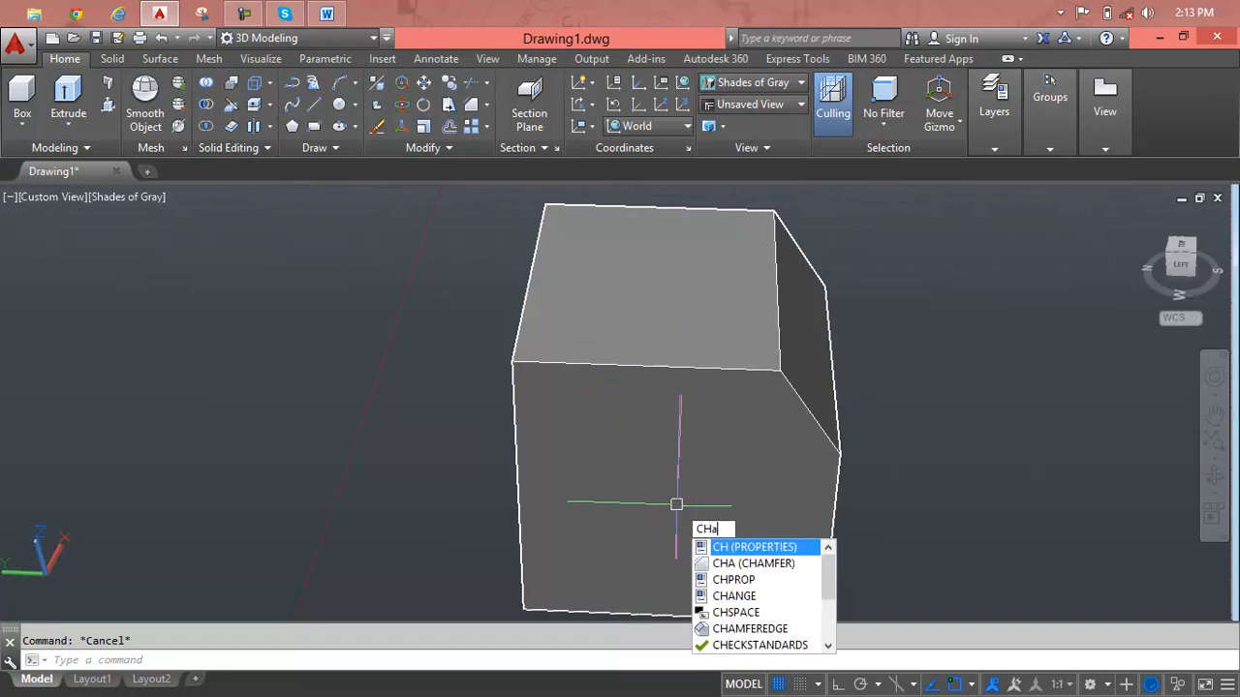
key("Return")
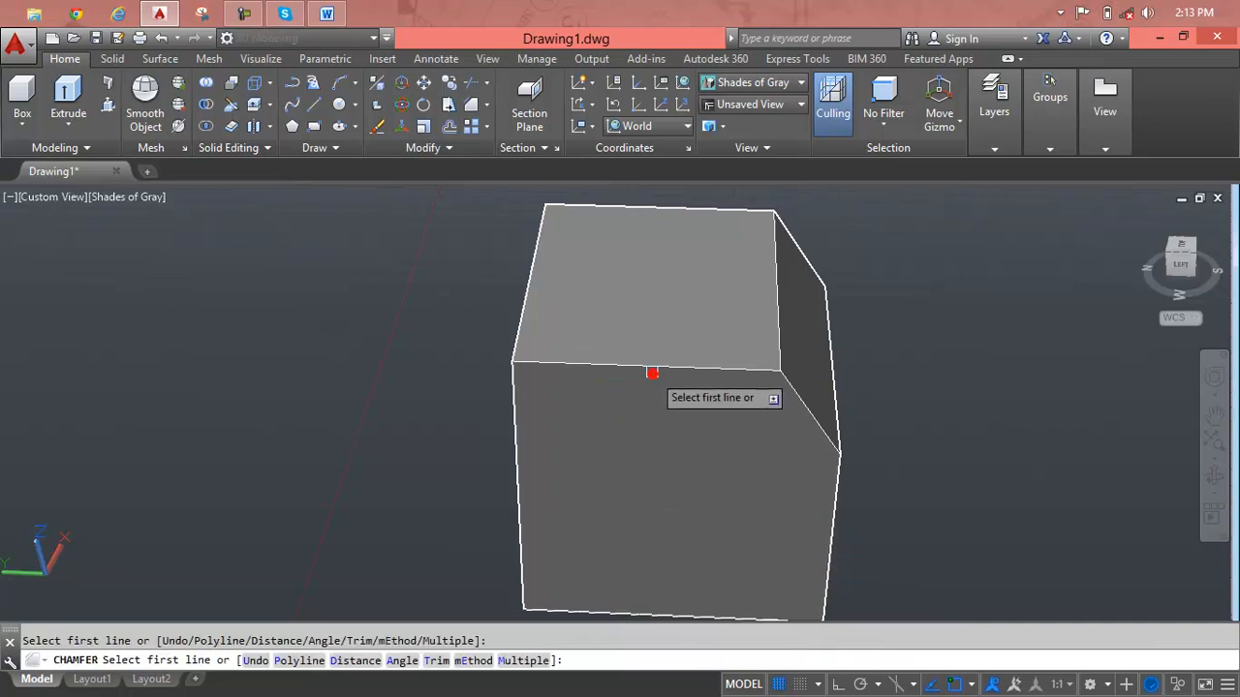
left_click(650, 372)
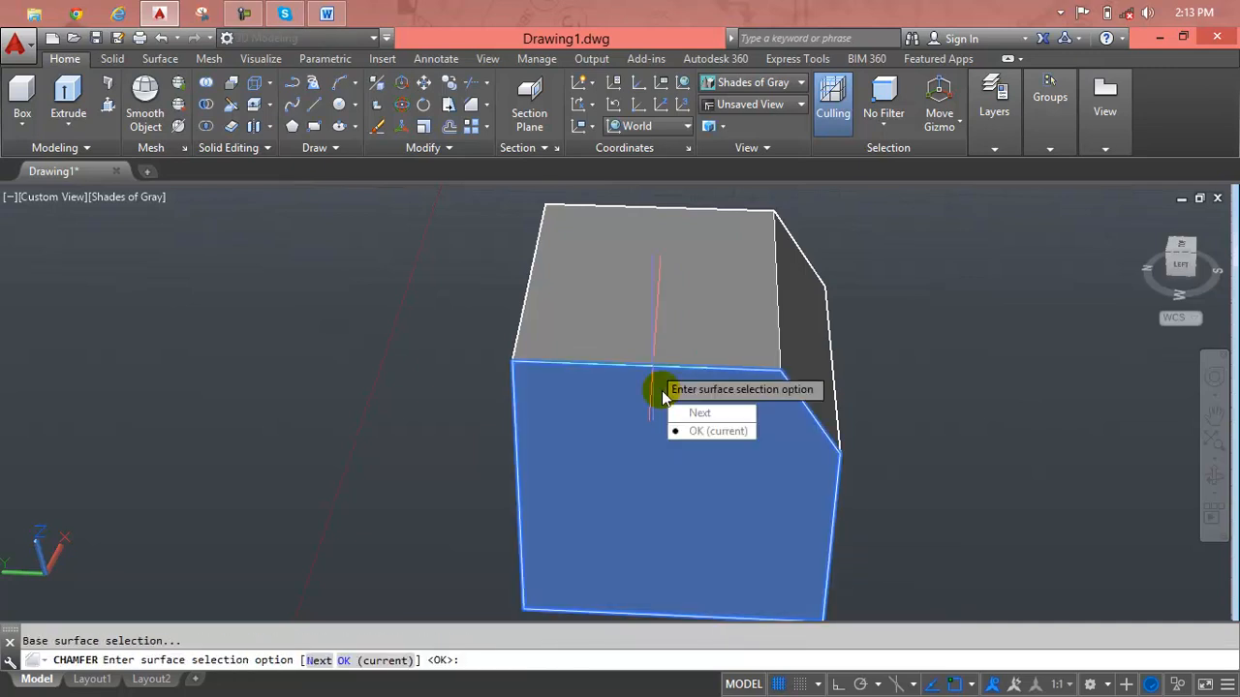
key("Return")
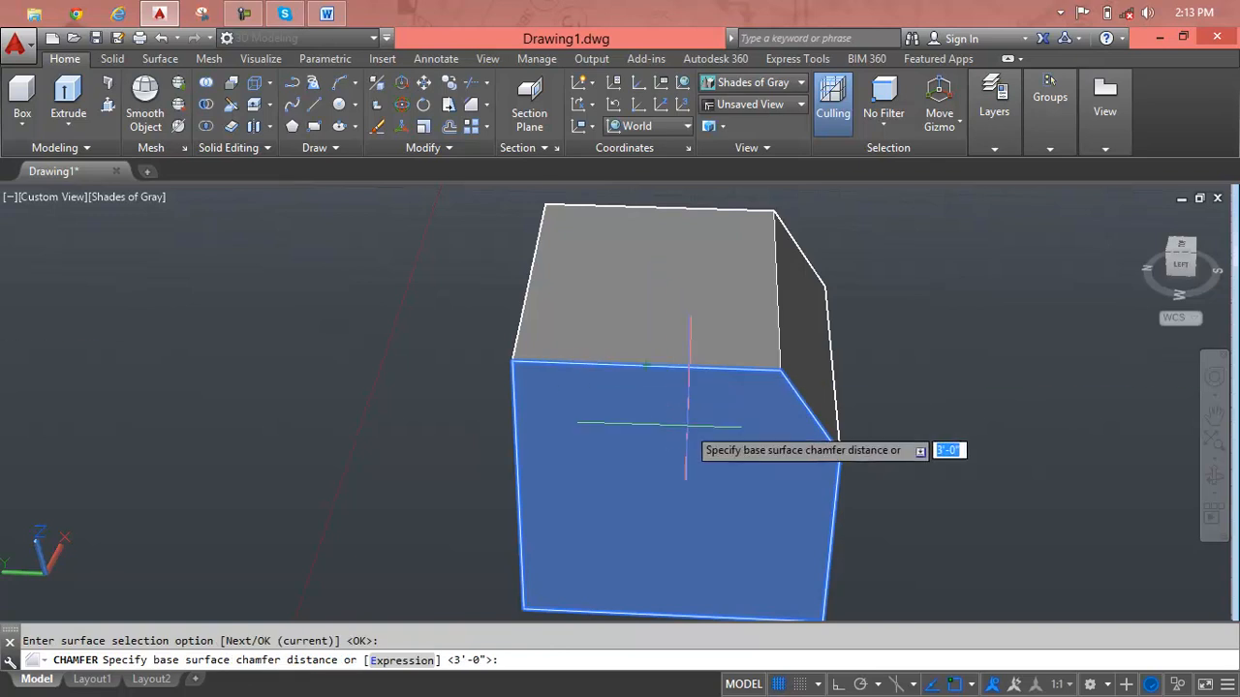
type("5")
key("Return")
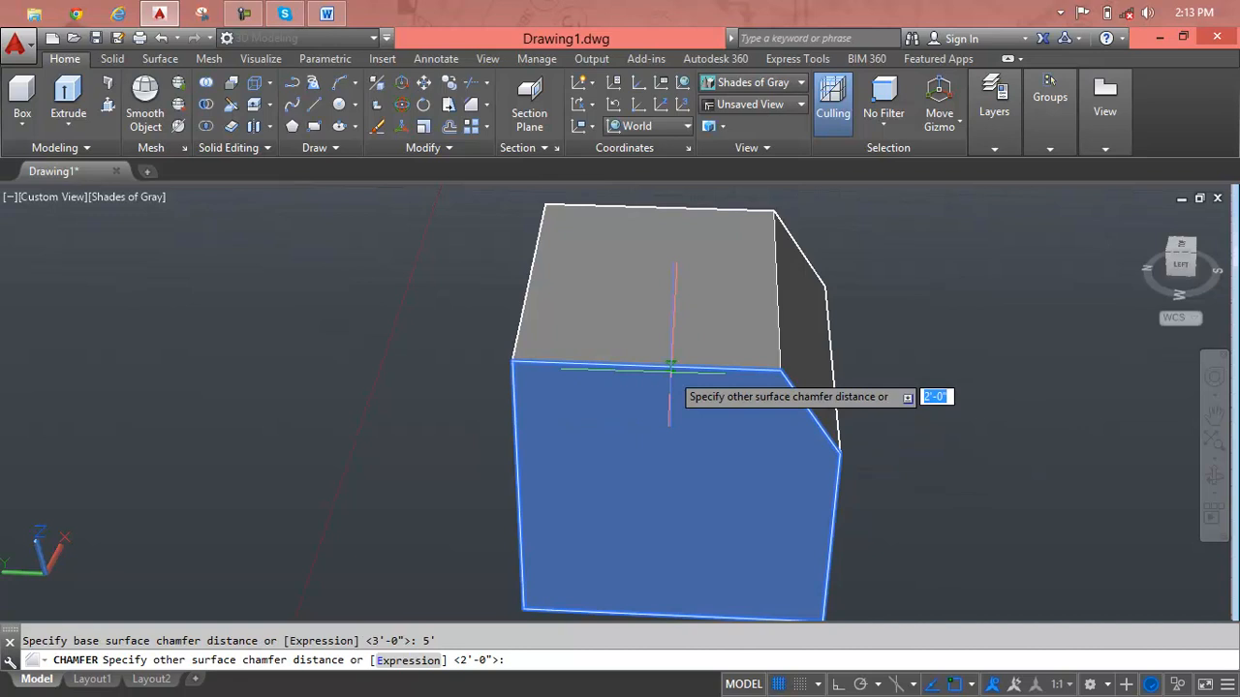
key("Return")
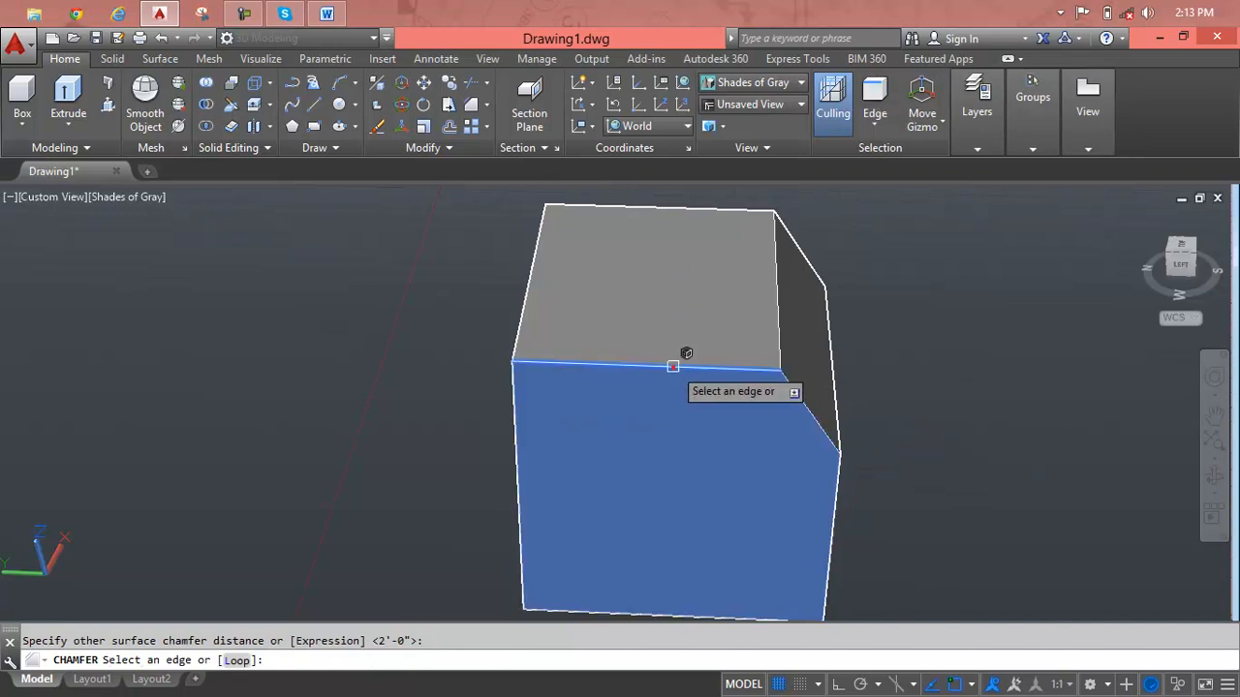
left_click(673, 367)
key("Return")
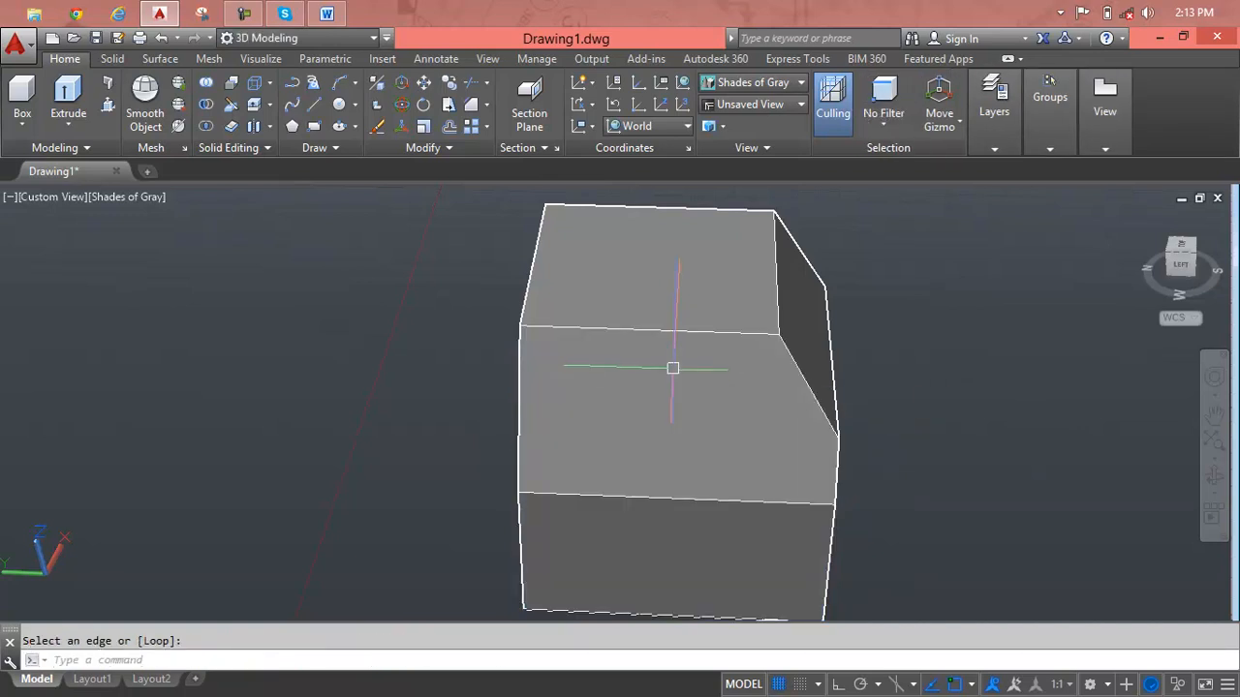
Examine the two adjoining chamfers on the cube from the front, leaving the solid unselected.
middle_click_drag(675, 410, 545, 385, "shift")
key("Escape")
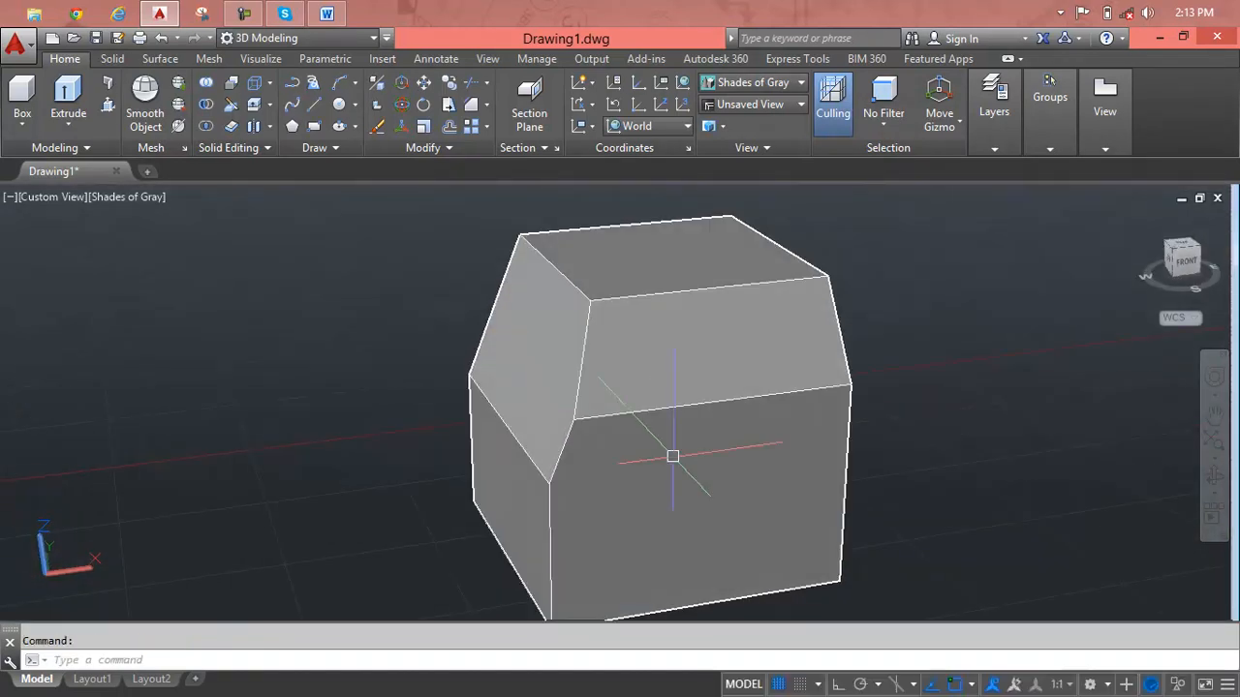
key("Escape")
left_click(725, 311)
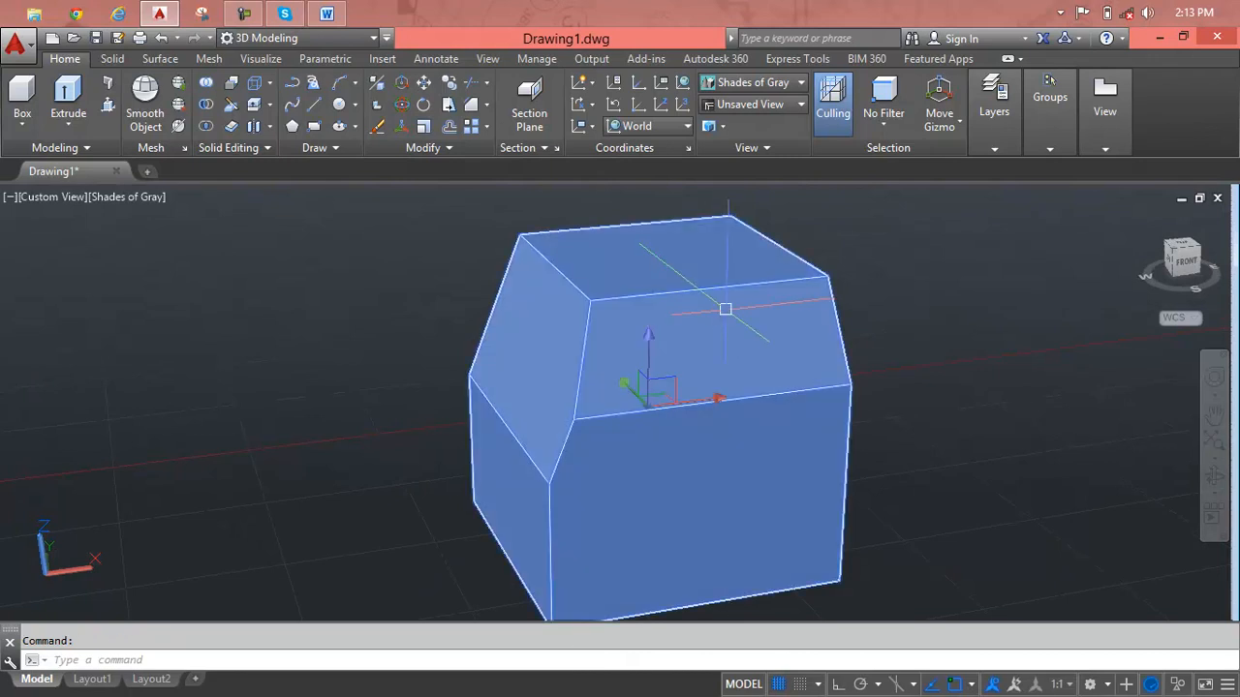
key("Delete")
key("Escape")
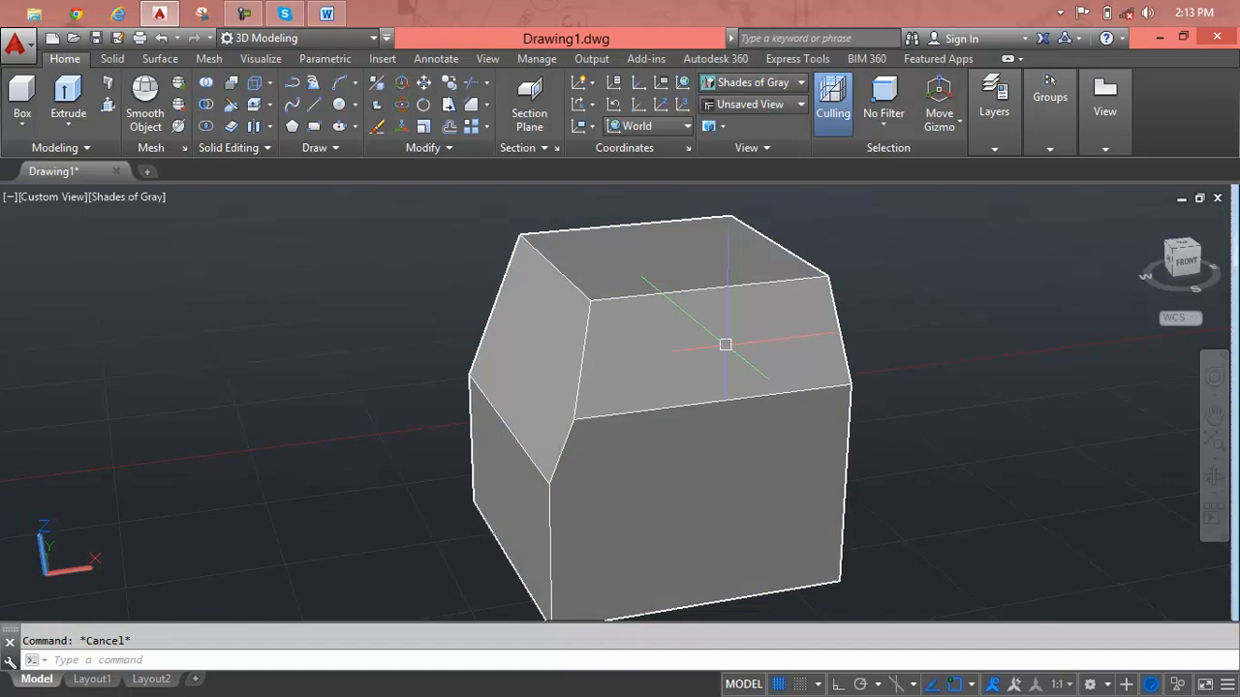
middle_click_drag(726, 345, 585, 354)
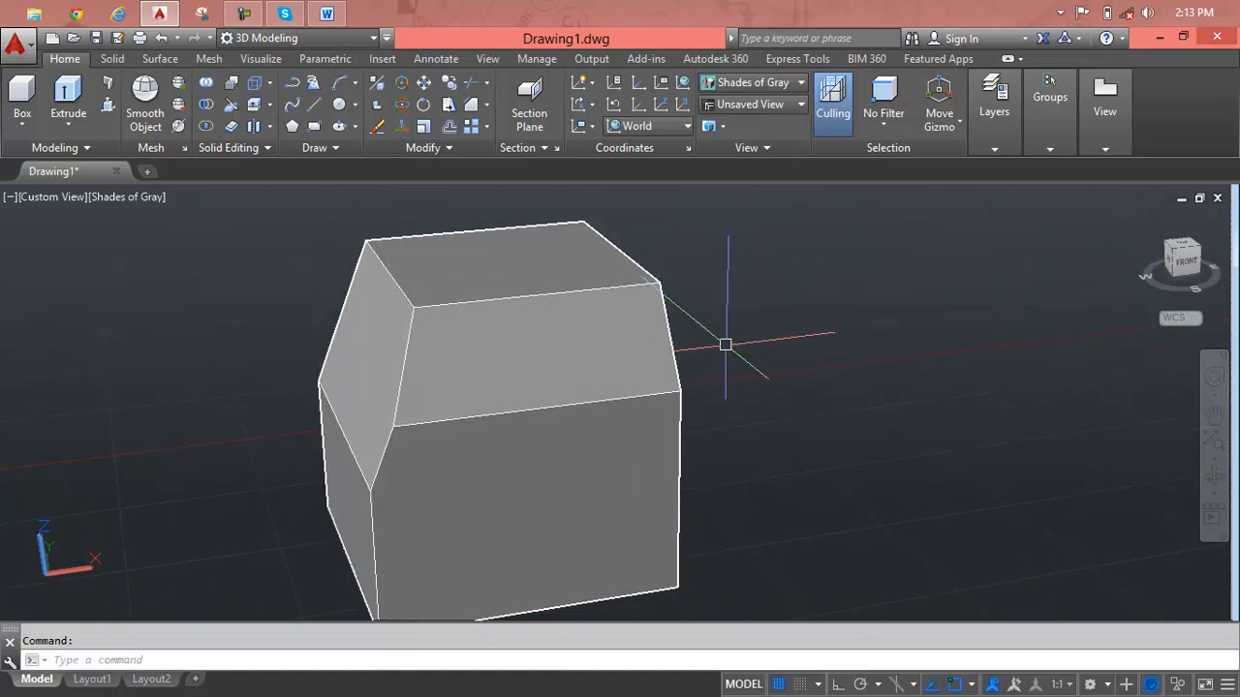
Undo both edge chamfers on the cube, including the view changes made since.
key("ctrl+z")
key("ctrl+z")
key("ctrl+z")
key("ctrl+z")
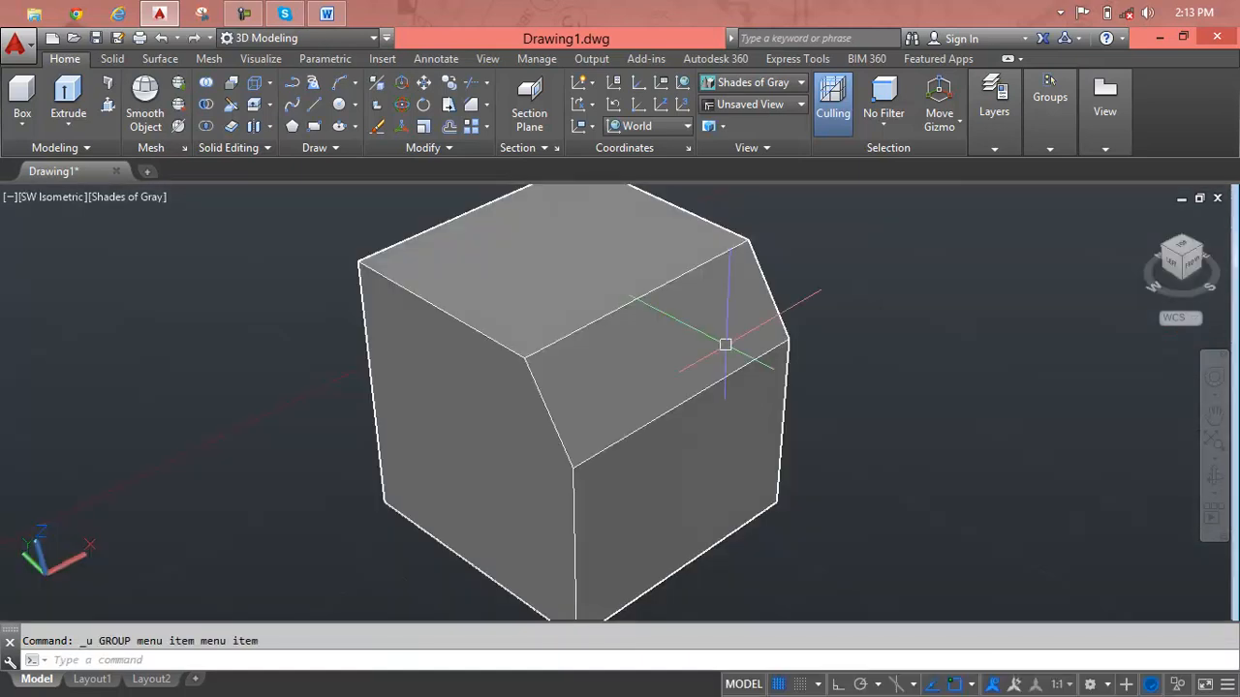
key("ctrl+z")
key("ctrl+z")
key("ctrl+z")
key("ctrl+z")
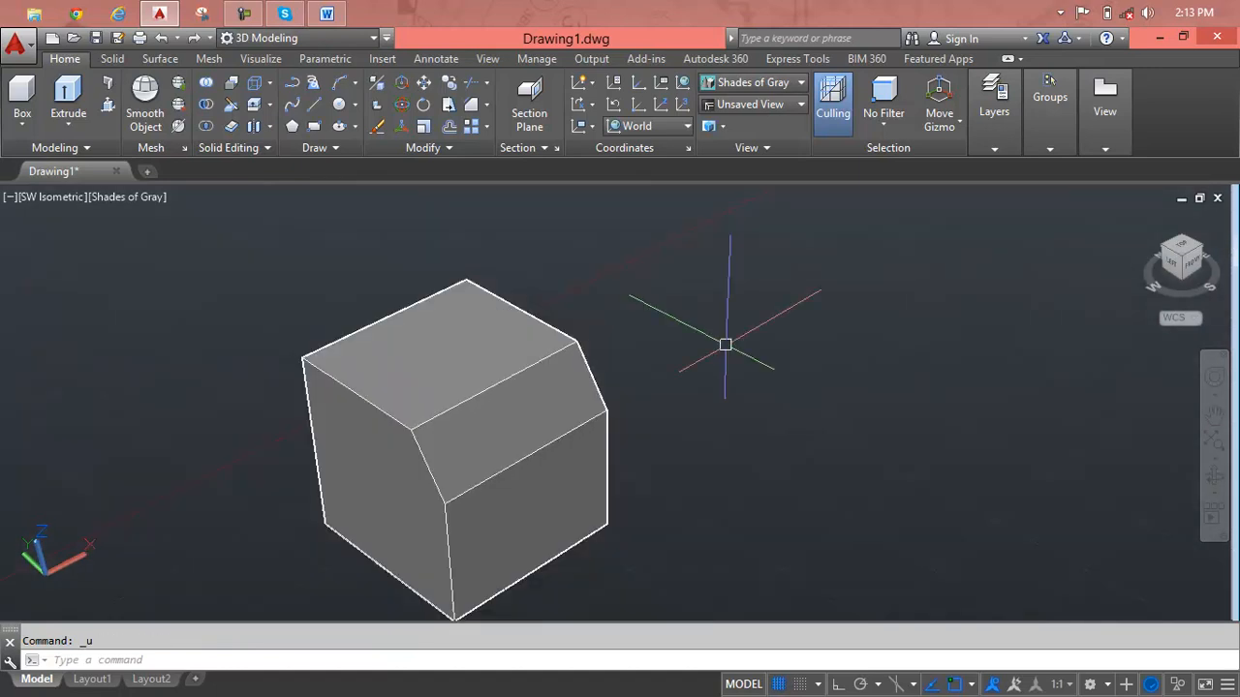
key("Escape")
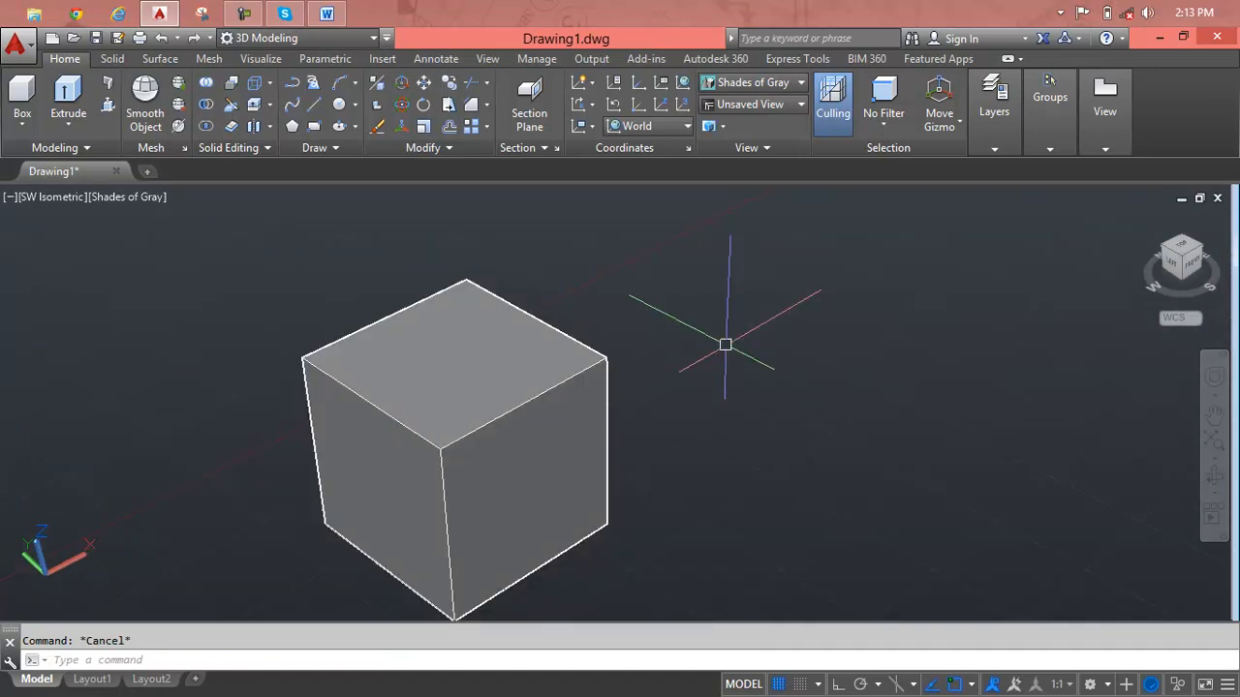
Start a Chamfer with the Multiple option at the front face's top edge, accepting the front face as base surface.
type("cha")
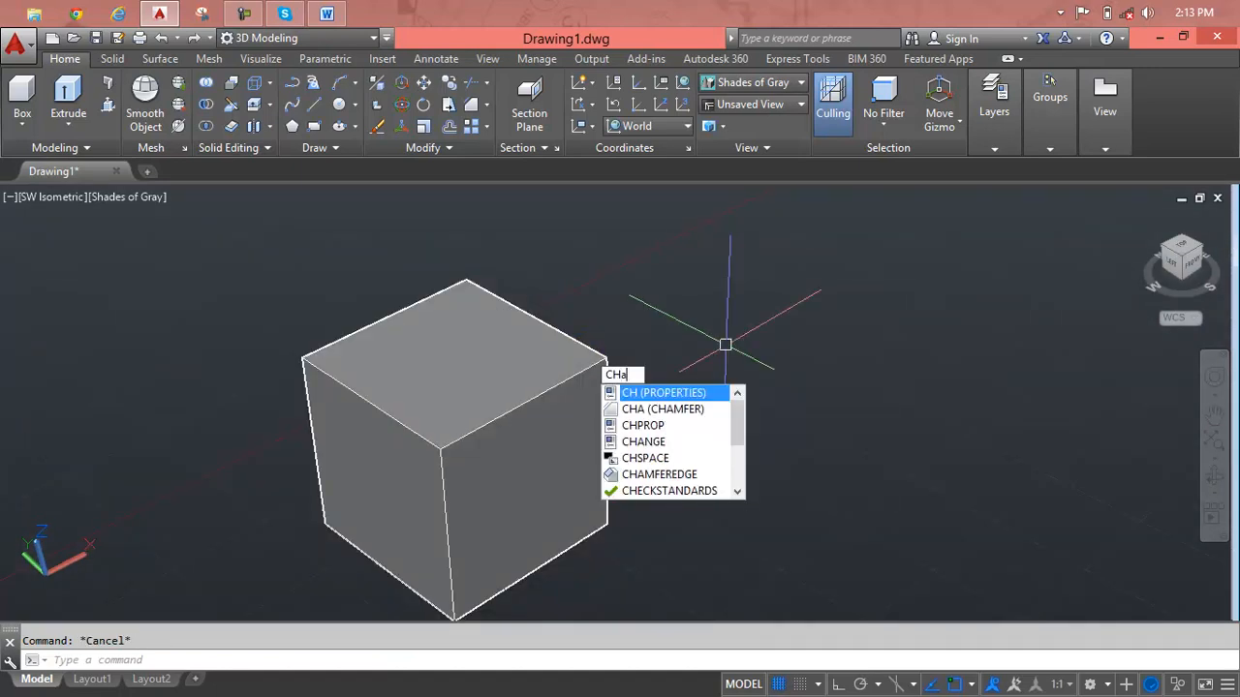
key("Return")
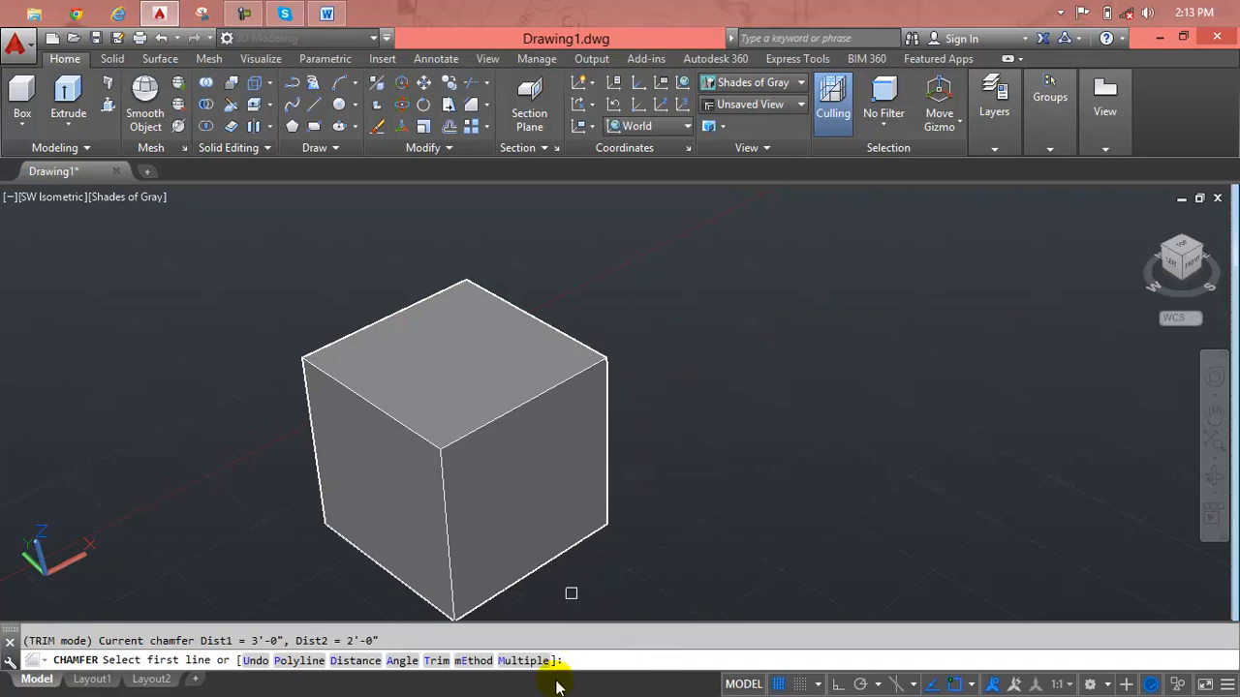
type("m")
key("Return")
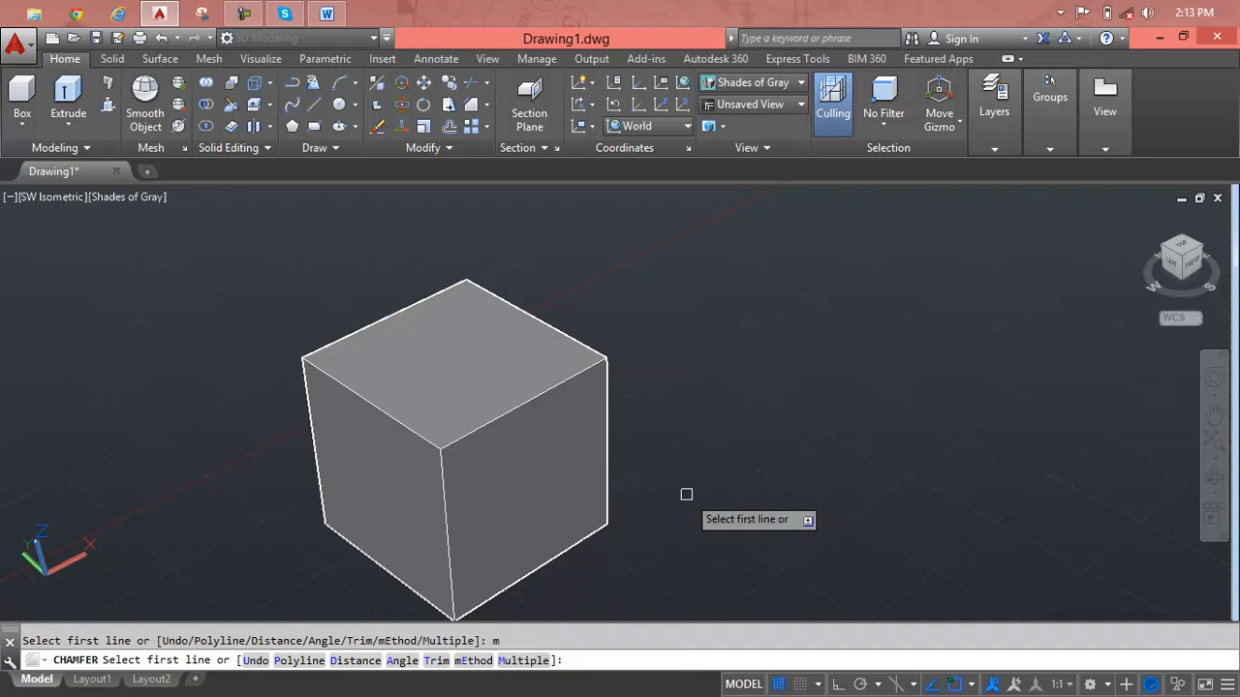
left_click(513, 403)
key("Return")
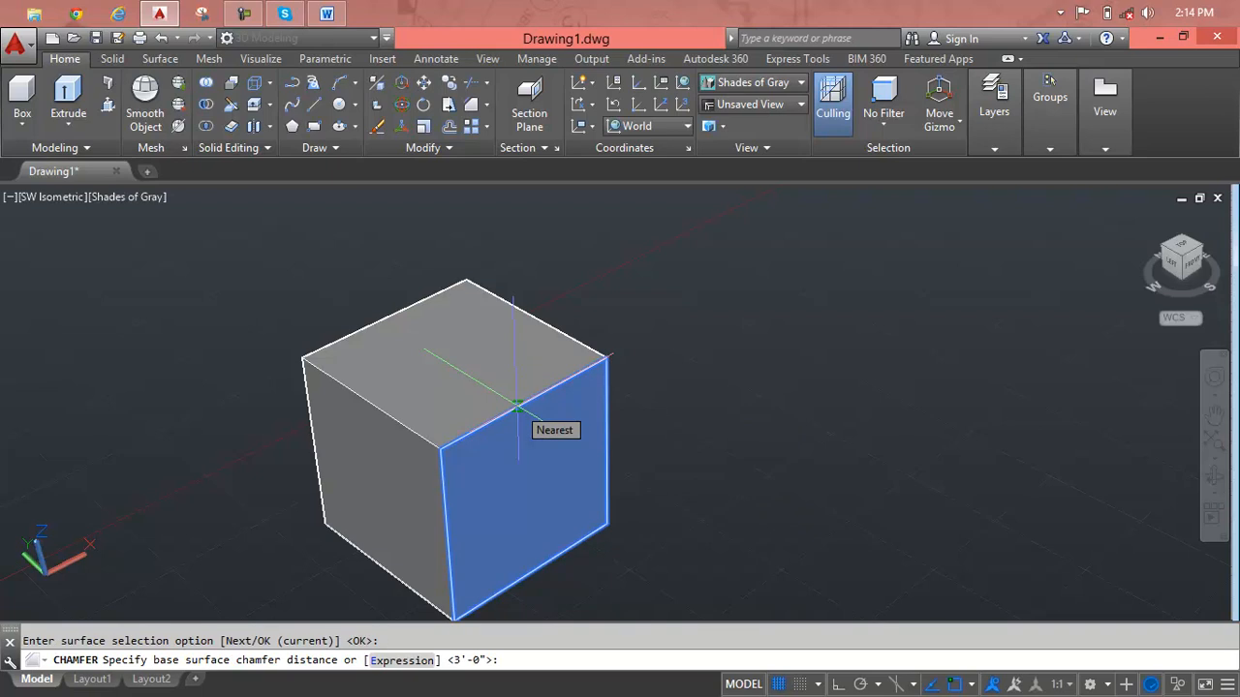
Chamfer the front face's top edge with a base surface distance of 3' and an other surface distance of 2'-0".
type("3'")
key("Return")
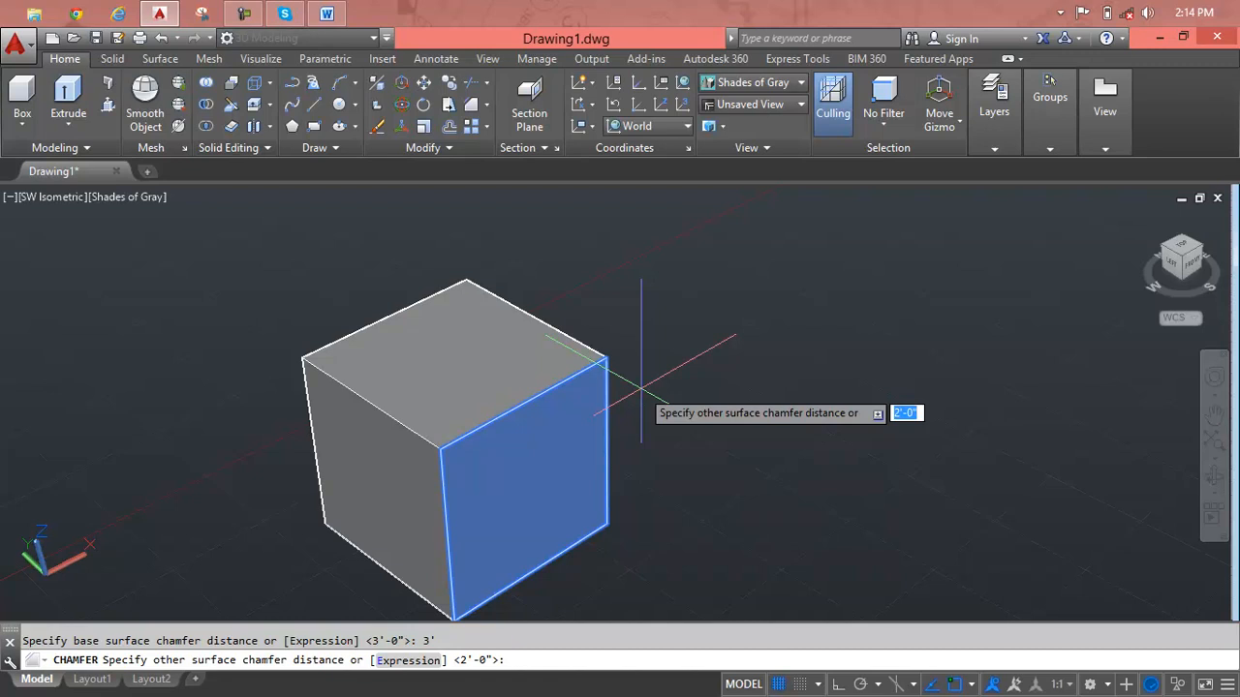
key("Return")
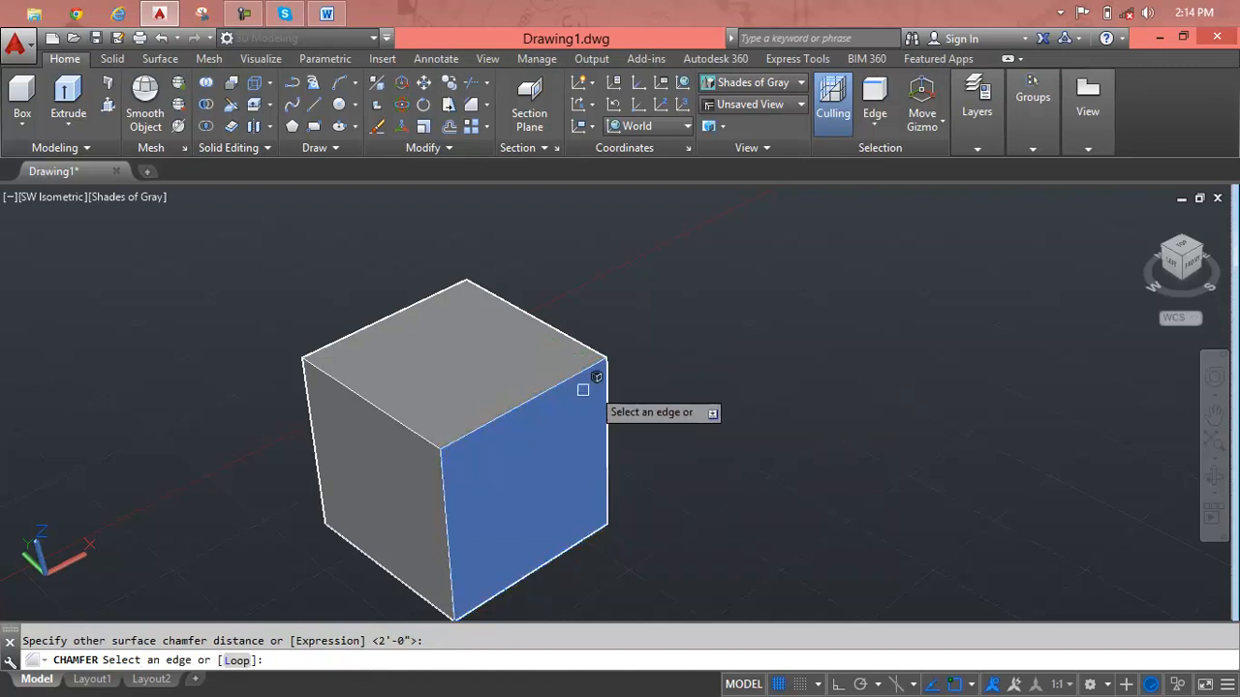
left_click(422, 433)
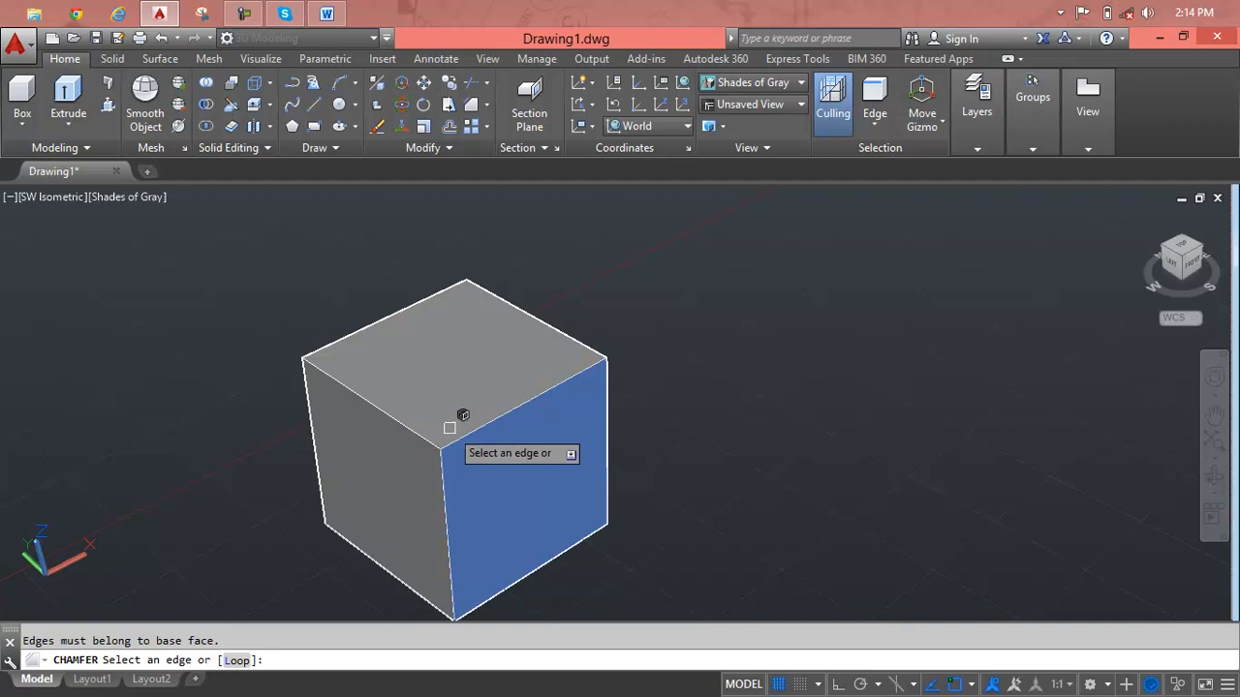
left_click(463, 435)
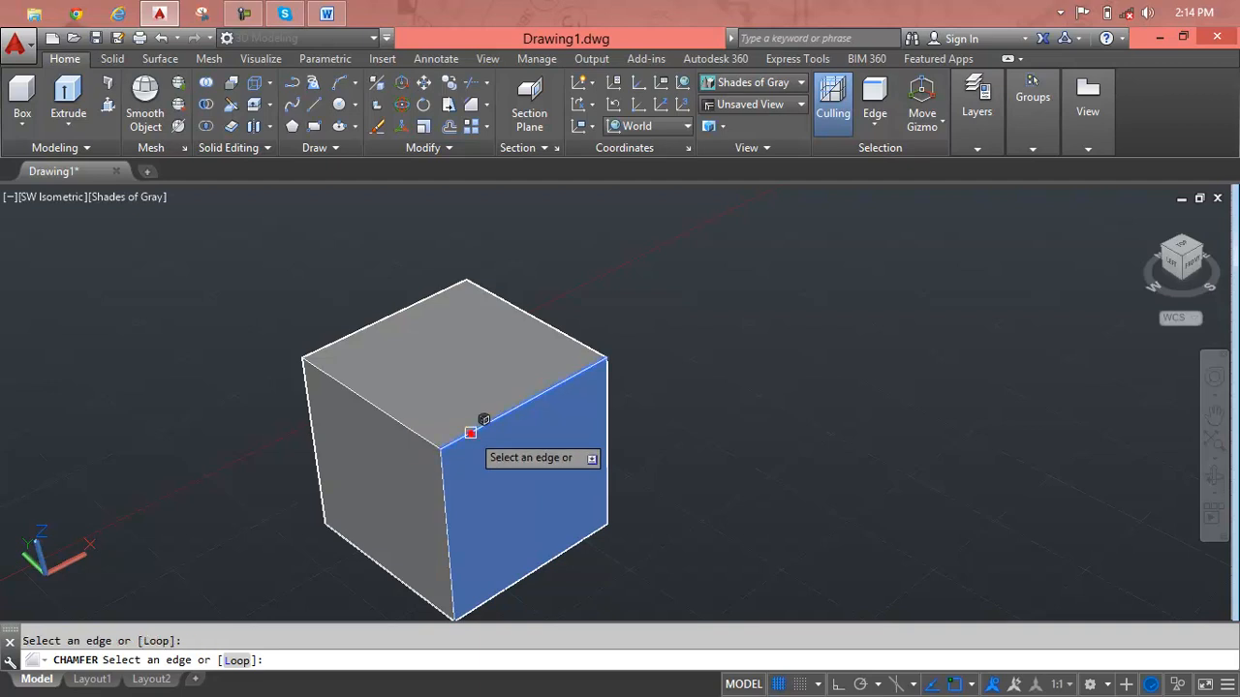
left_click(580, 344)
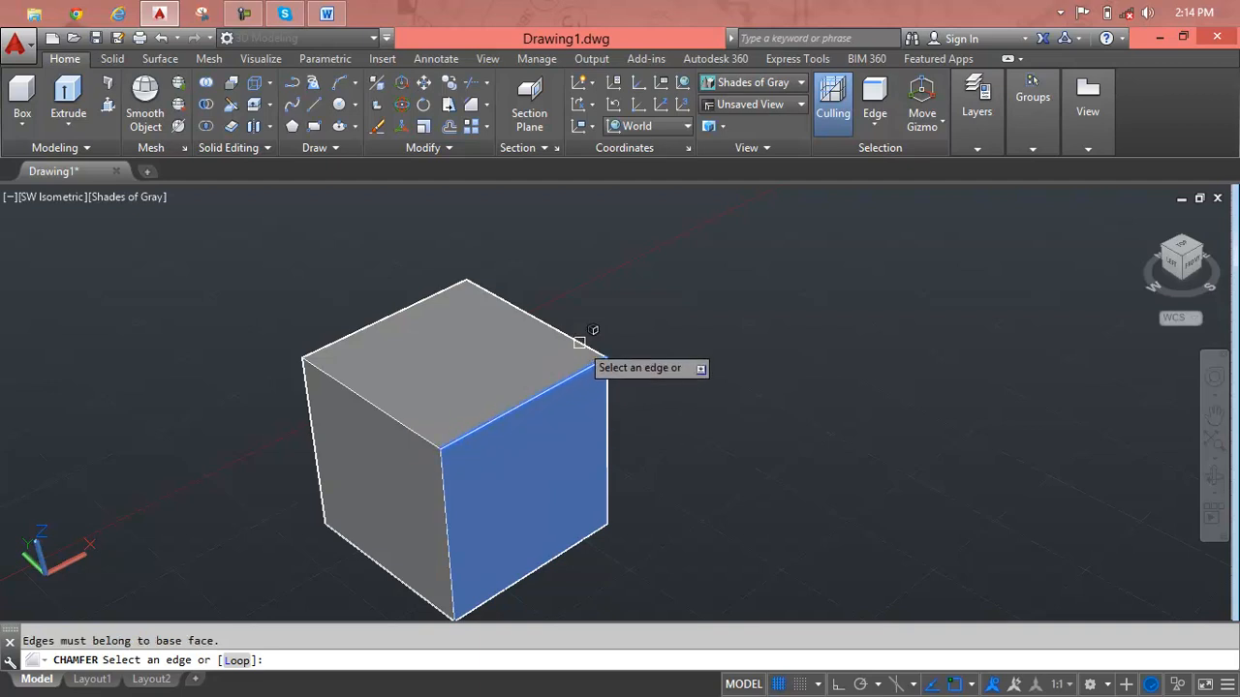
key("Return")
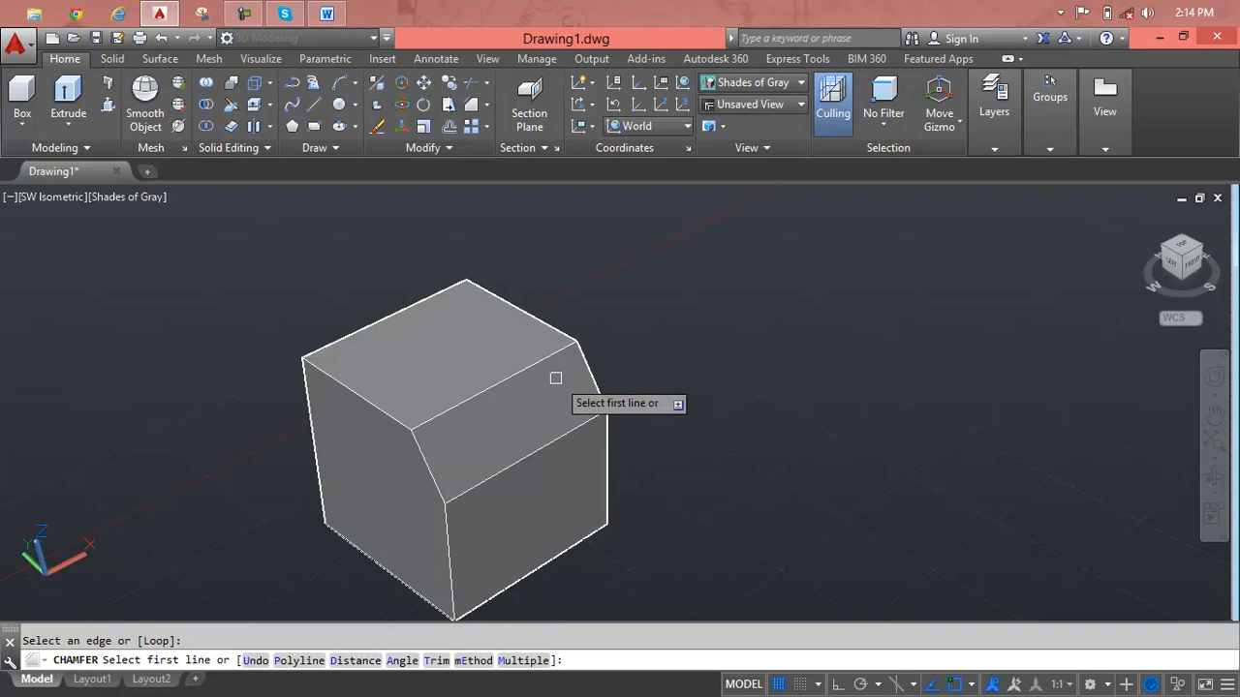
Chamfer the left face's top edge with a base surface distance of 3'-0" and an other surface distance of 2'.
left_click(389, 414)
key("Return")
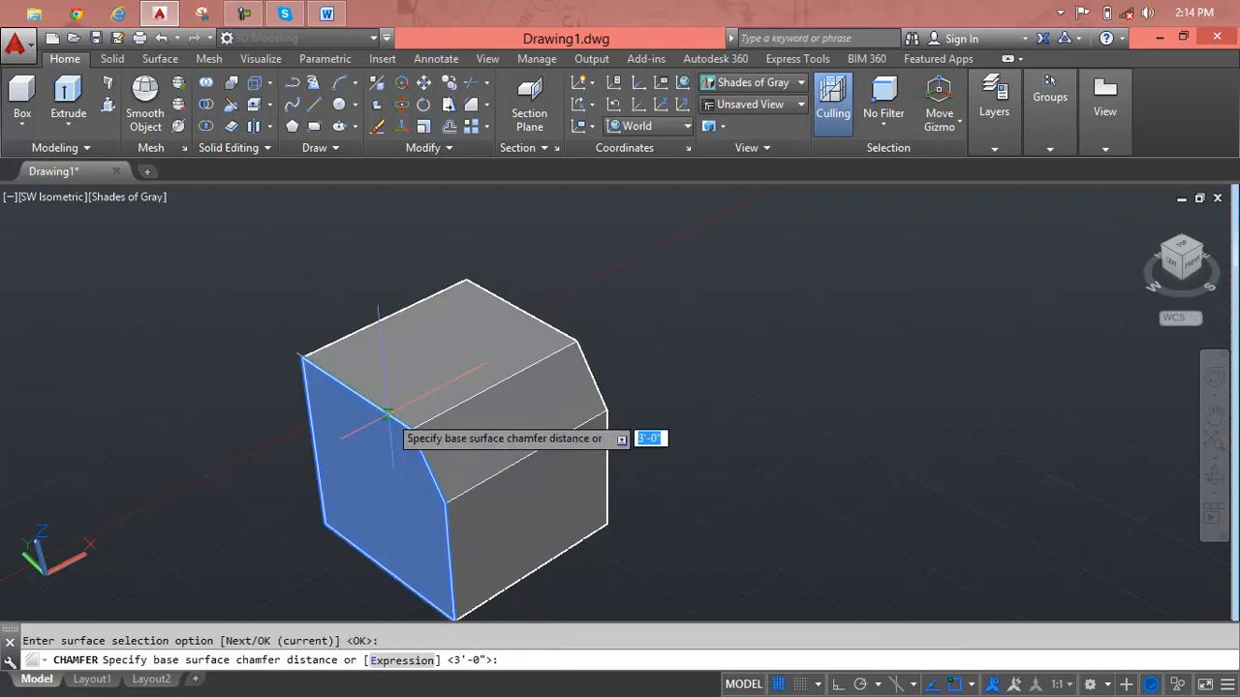
key("Return")
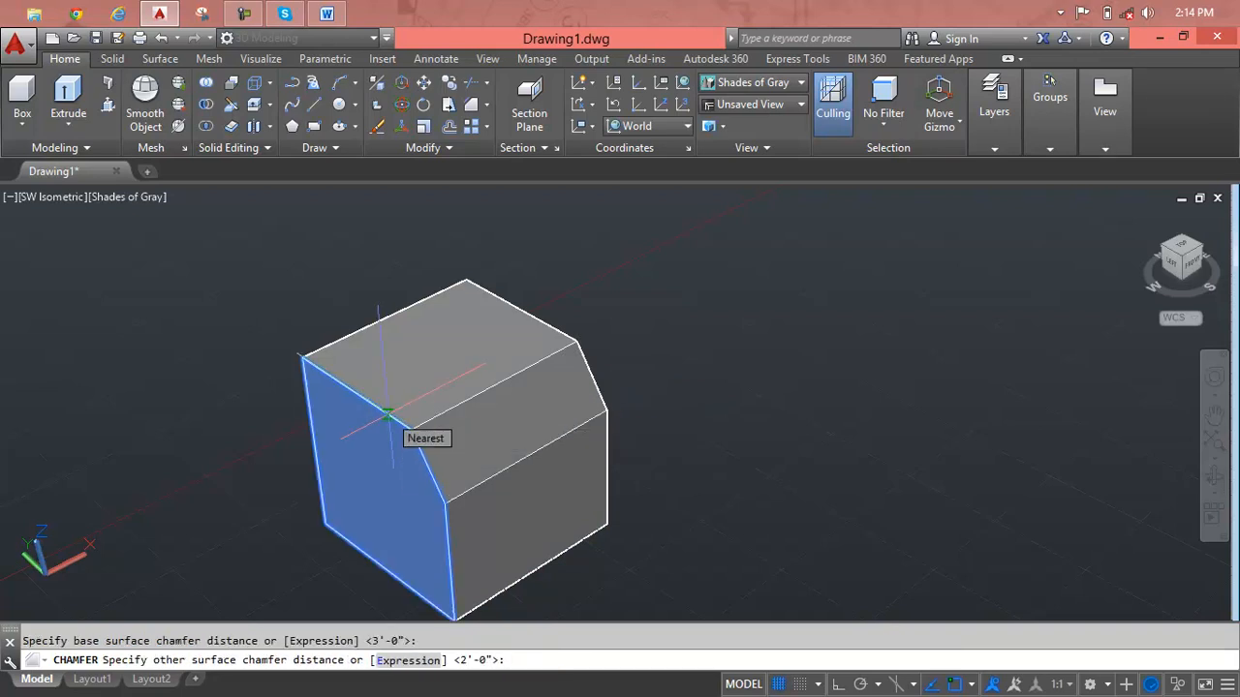
type("2'")
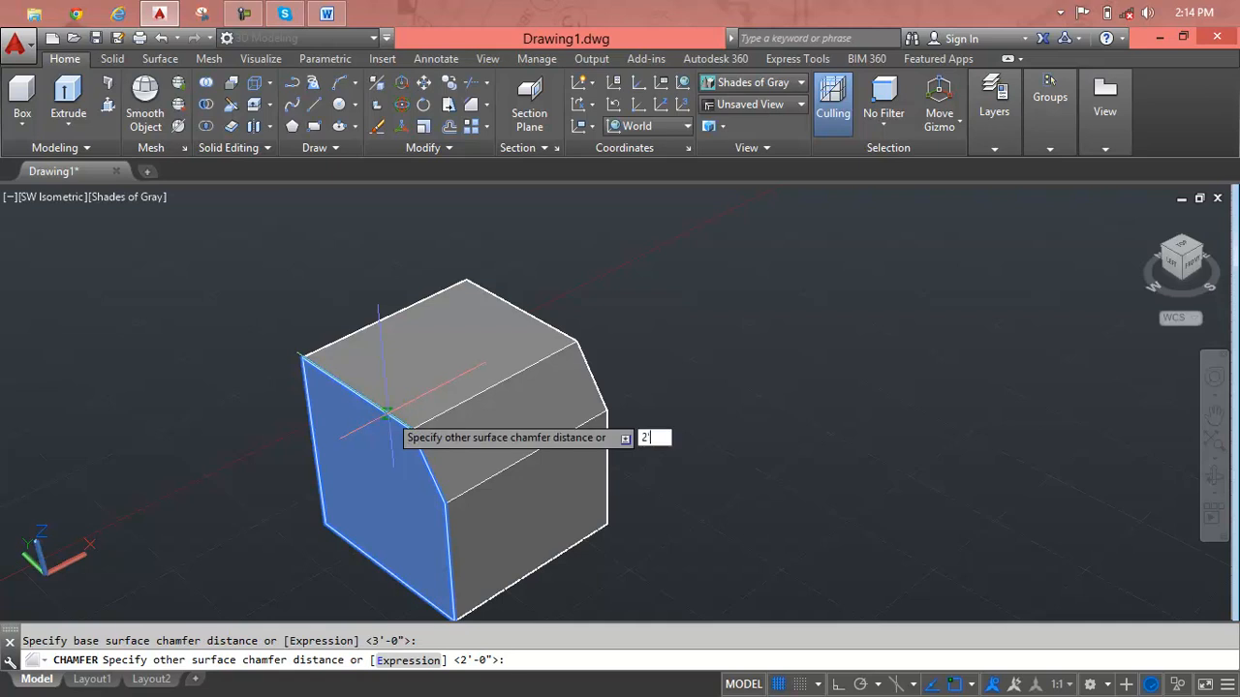
key("Return")
left_click(388, 413)
key("Return")
key("Return")
Chamfer the back face's top edge with a base surface distance of 3' and an other surface distance of 2'-0", and end the command.
middle_click_drag(390, 412, 720, 437)
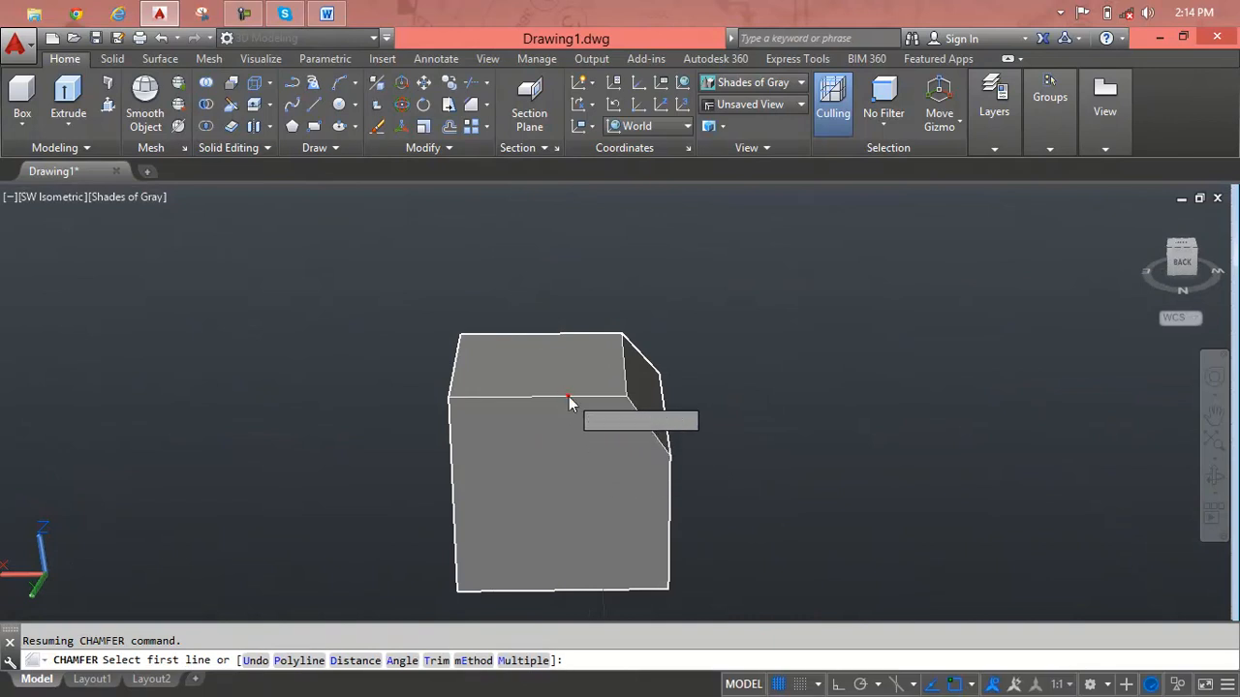
left_click(569, 399)
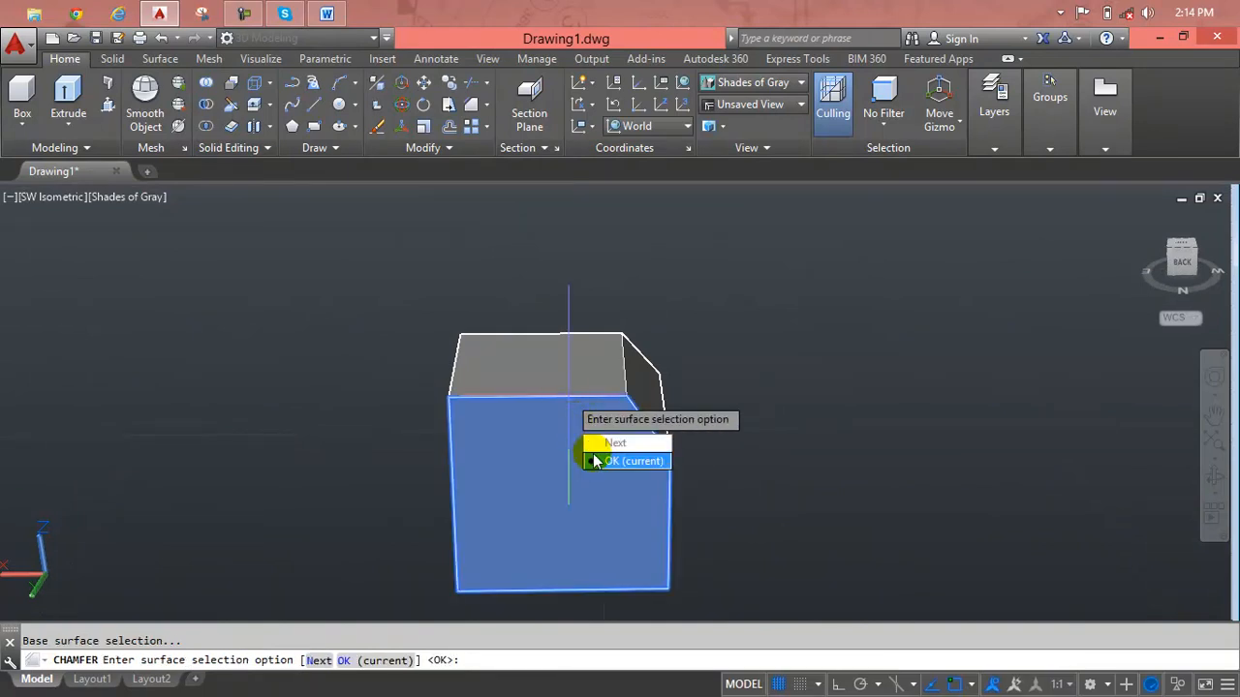
key("Return")
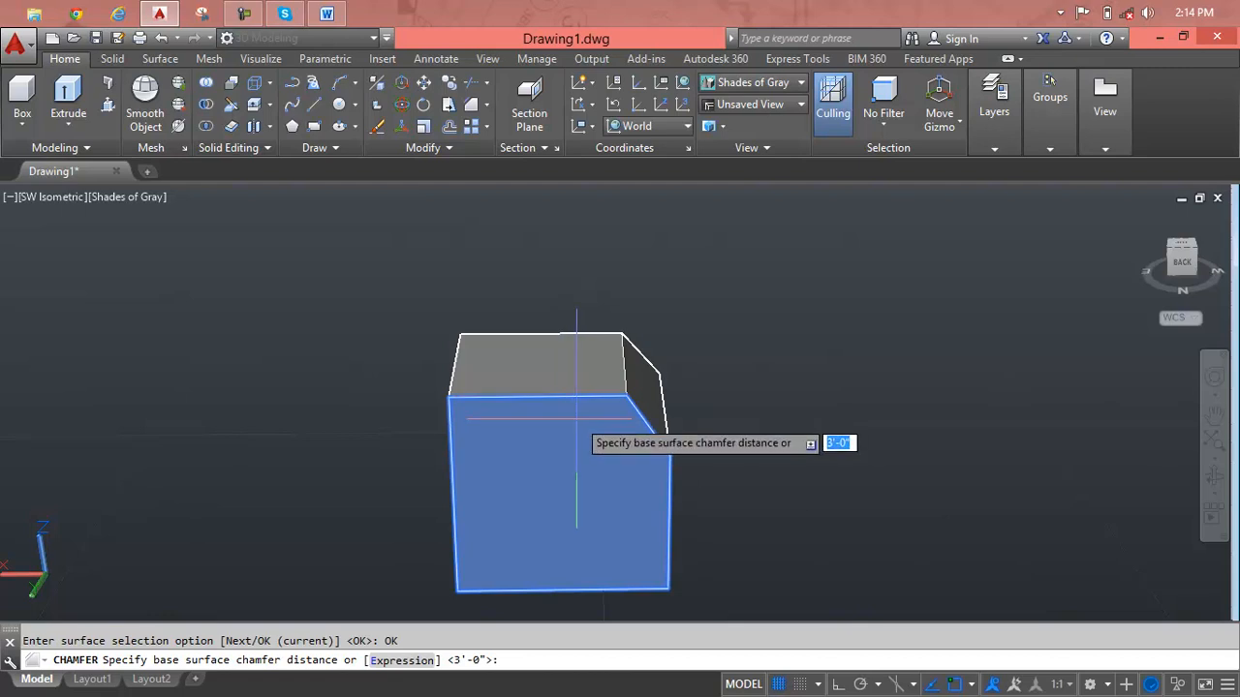
type("3")
key("Return")
key("Return")
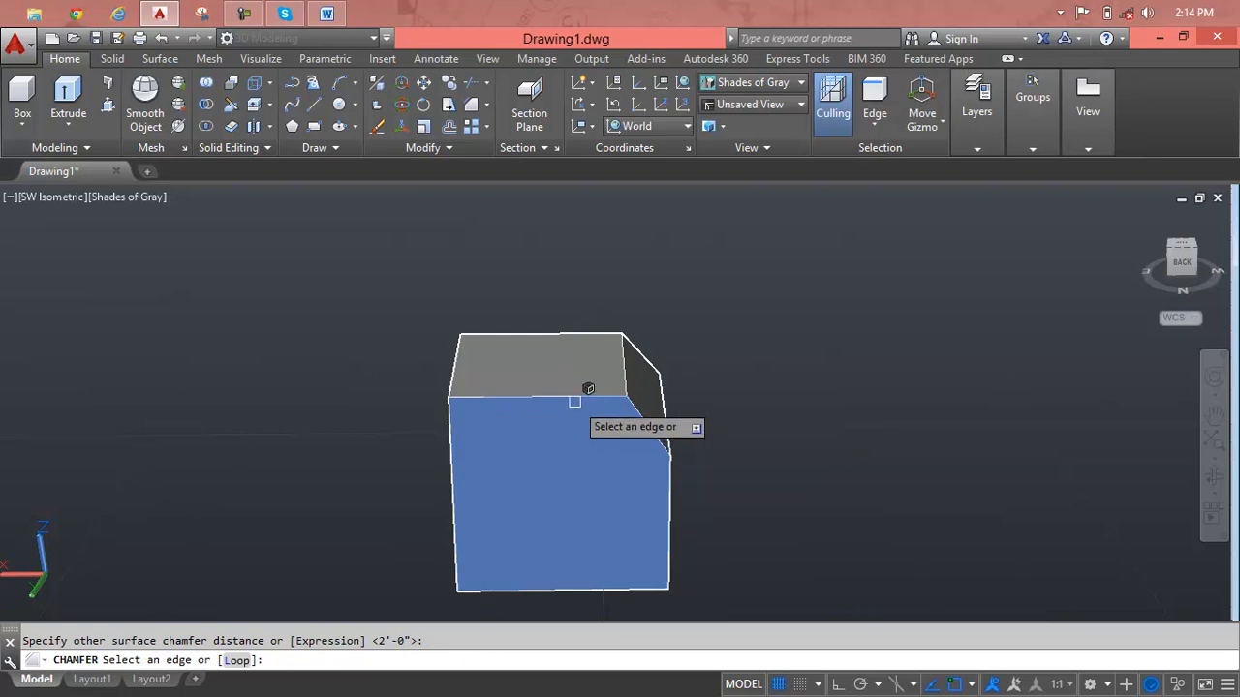
left_click(575, 401)
key("Return")
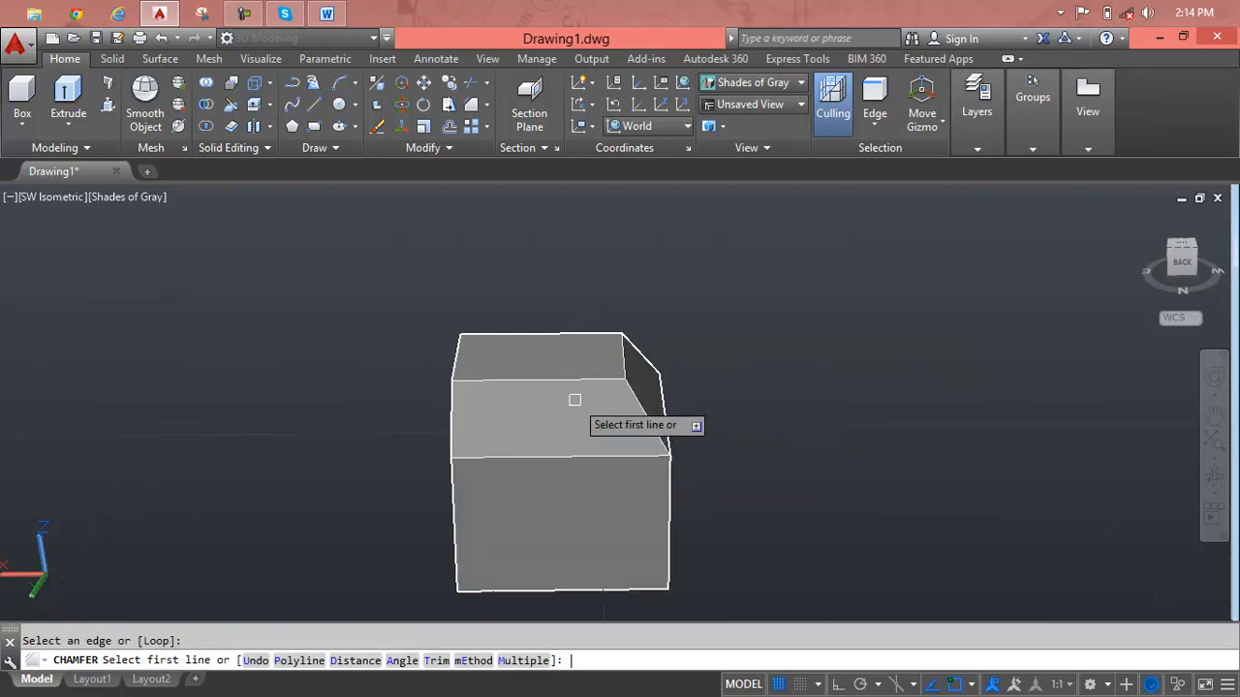
middle_click_drag(560, 460, 660, 466)
key("Escape")
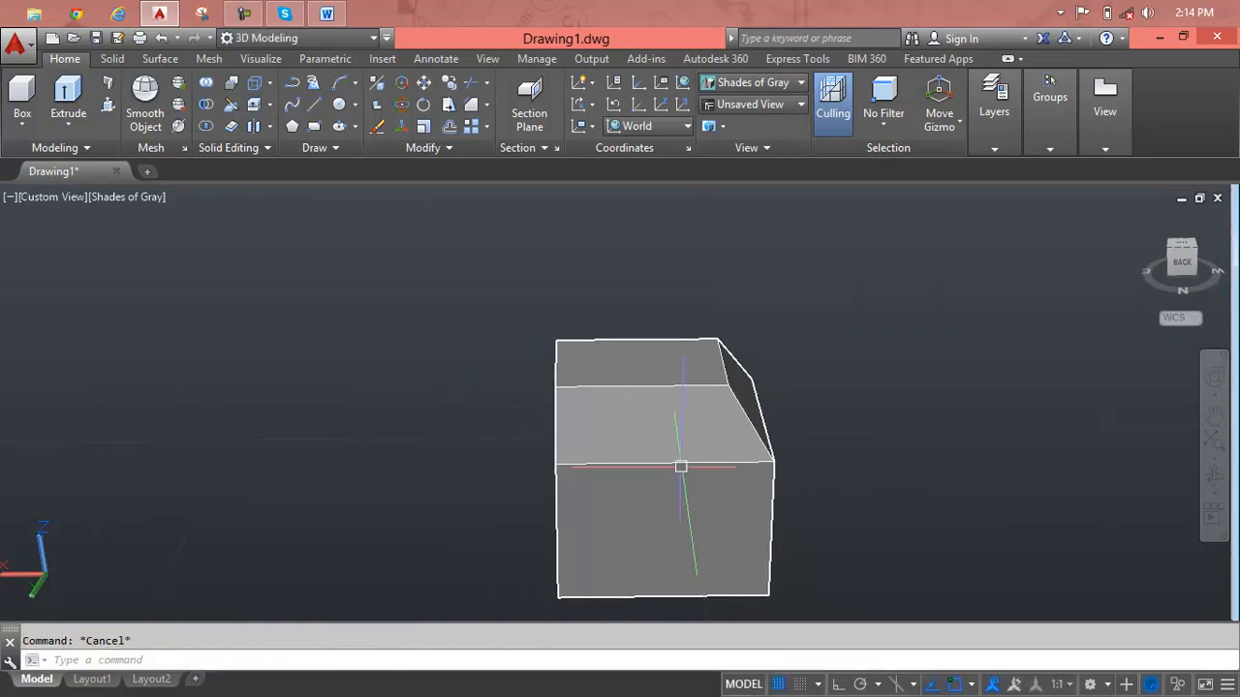
Delete the chamfered solid after viewing it from above.
middle_click_drag(649, 459, 528, 567, "shift")
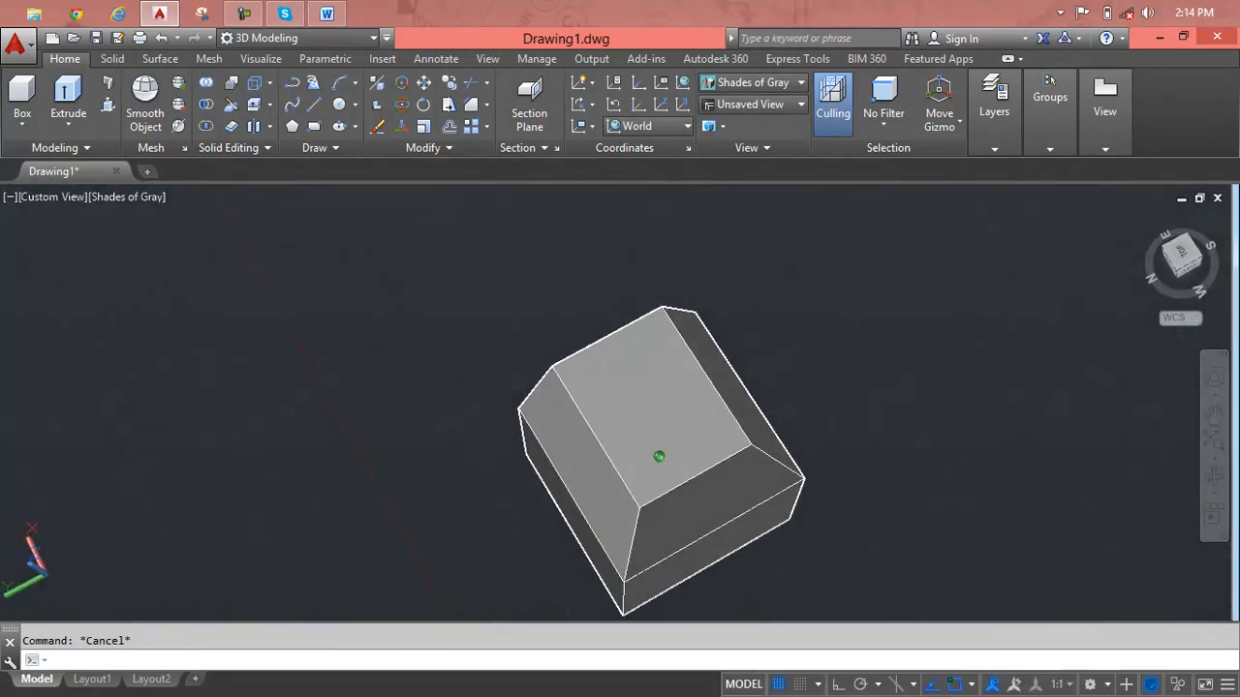
left_click(616, 485)
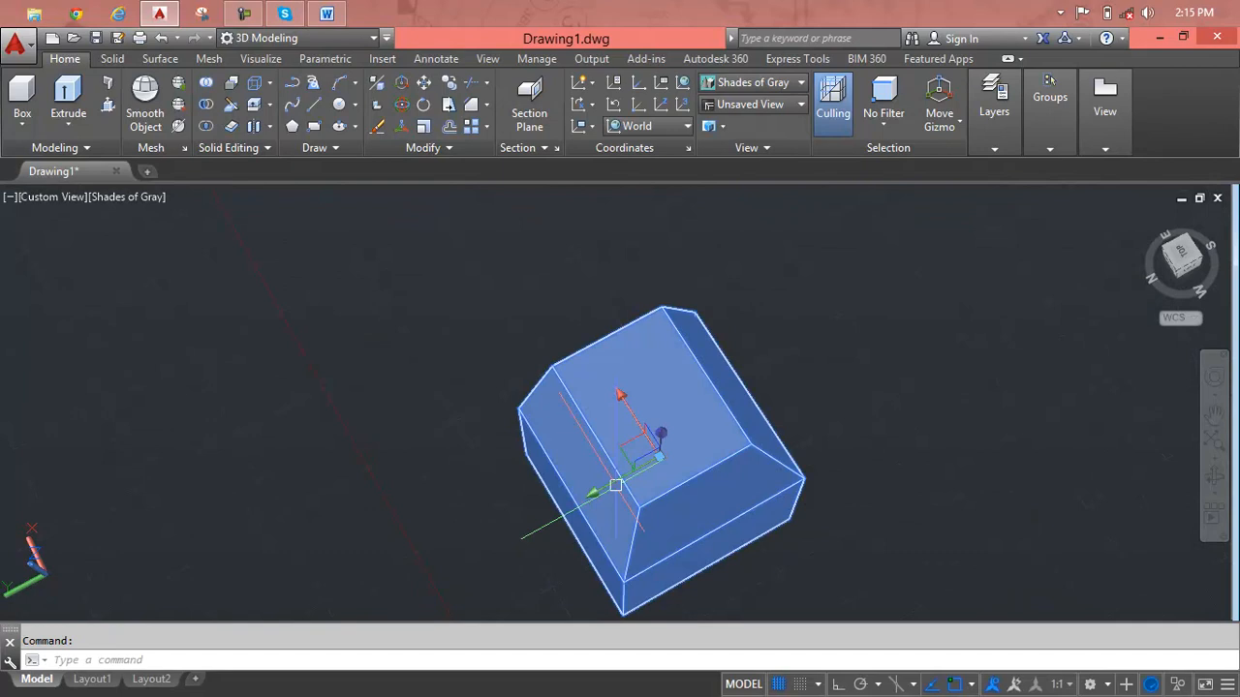
key("Delete")
key("Escape")
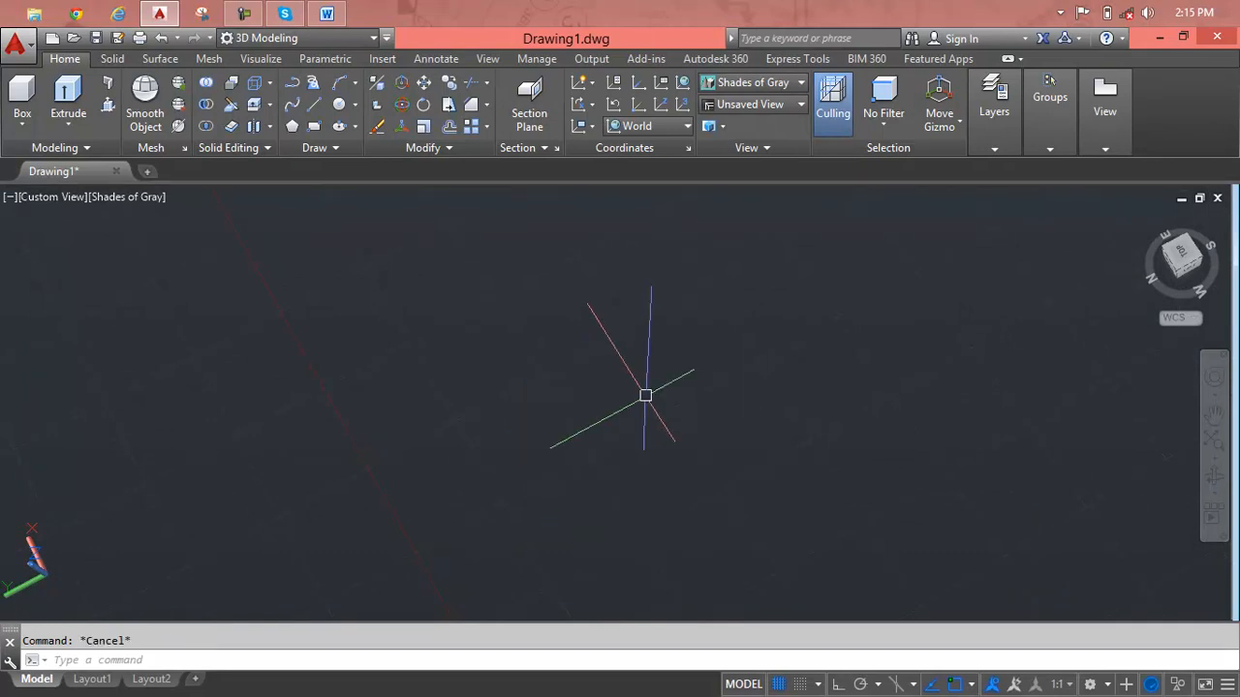